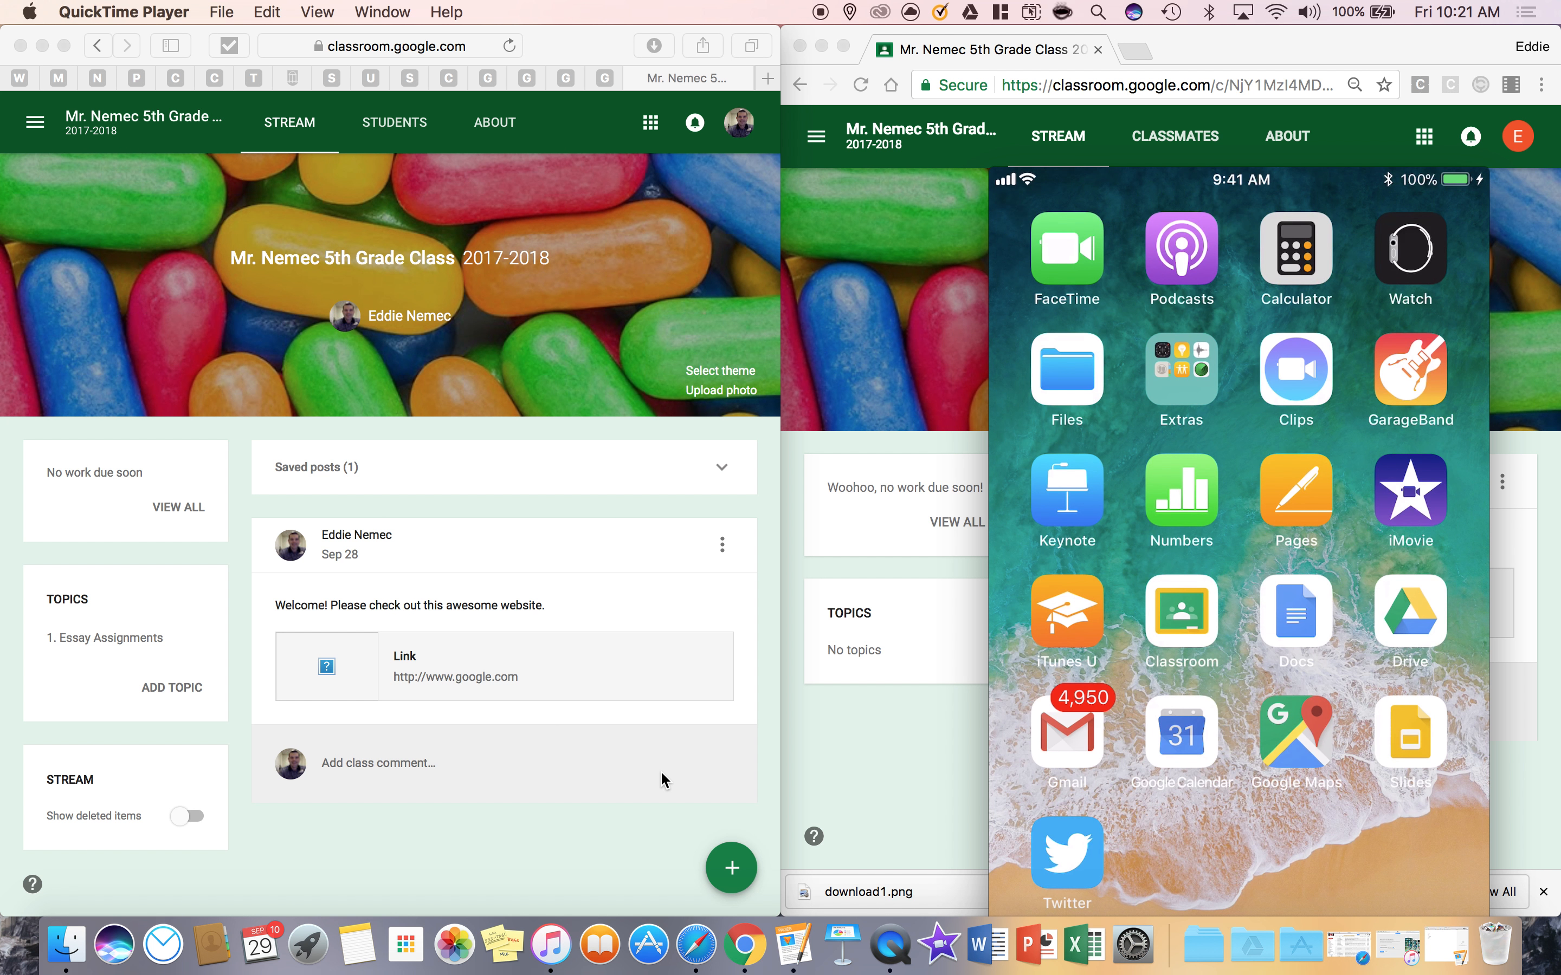
Move the mirrored iPhone window down out of the way so the student's class stream is uncovered
mouse_move(1226, 182)
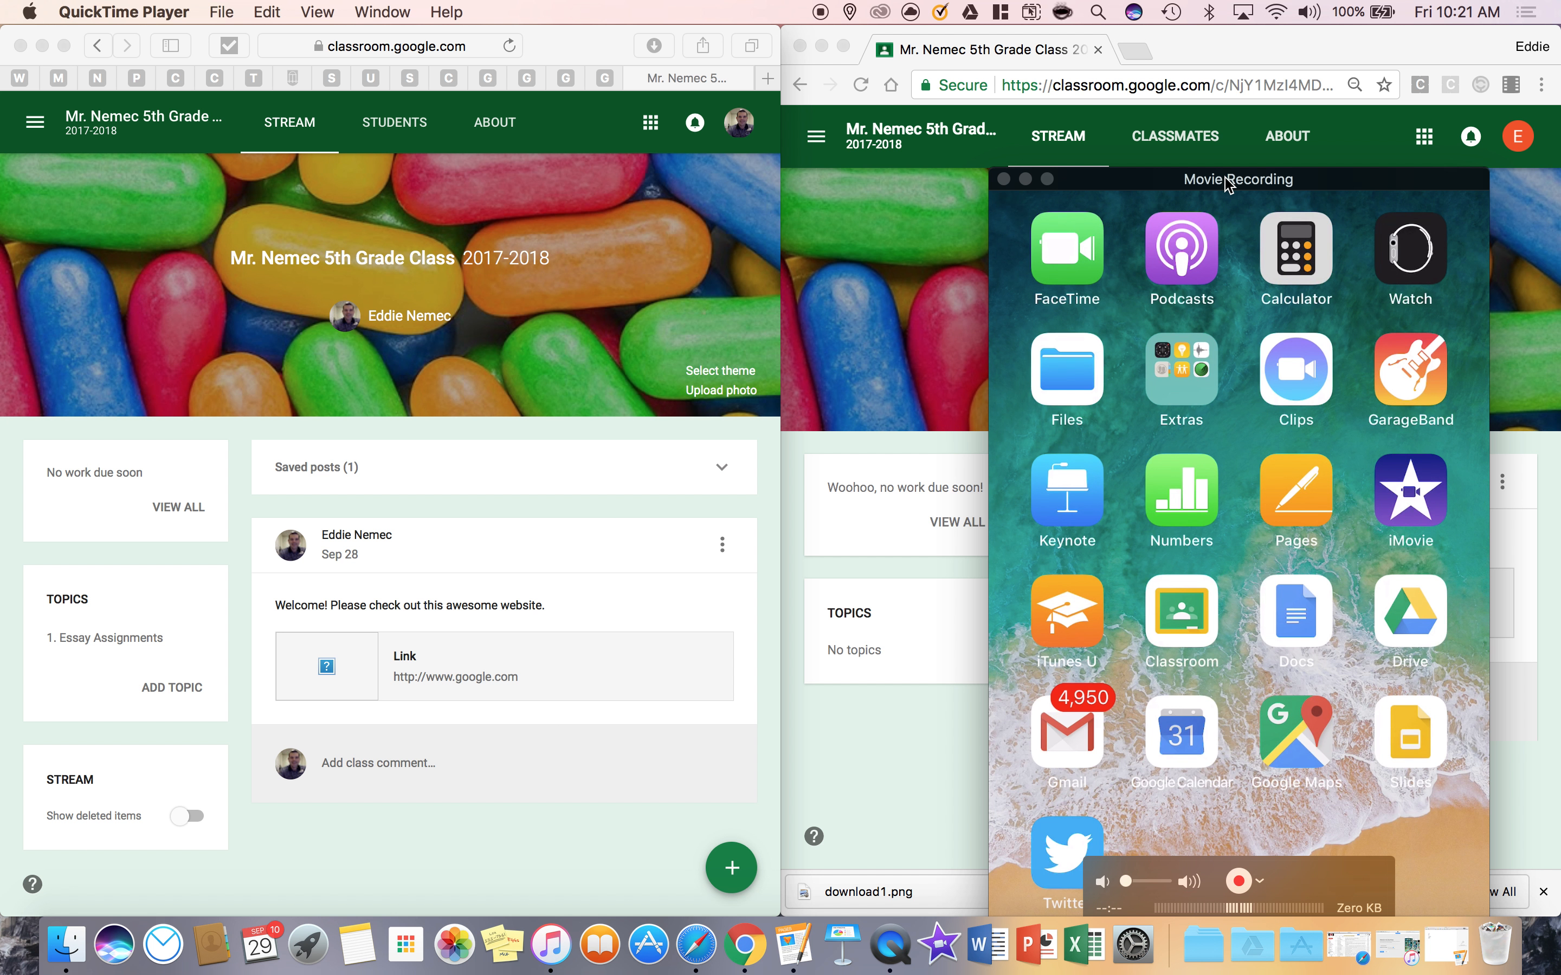
drag(1227, 182, 1178, 72)
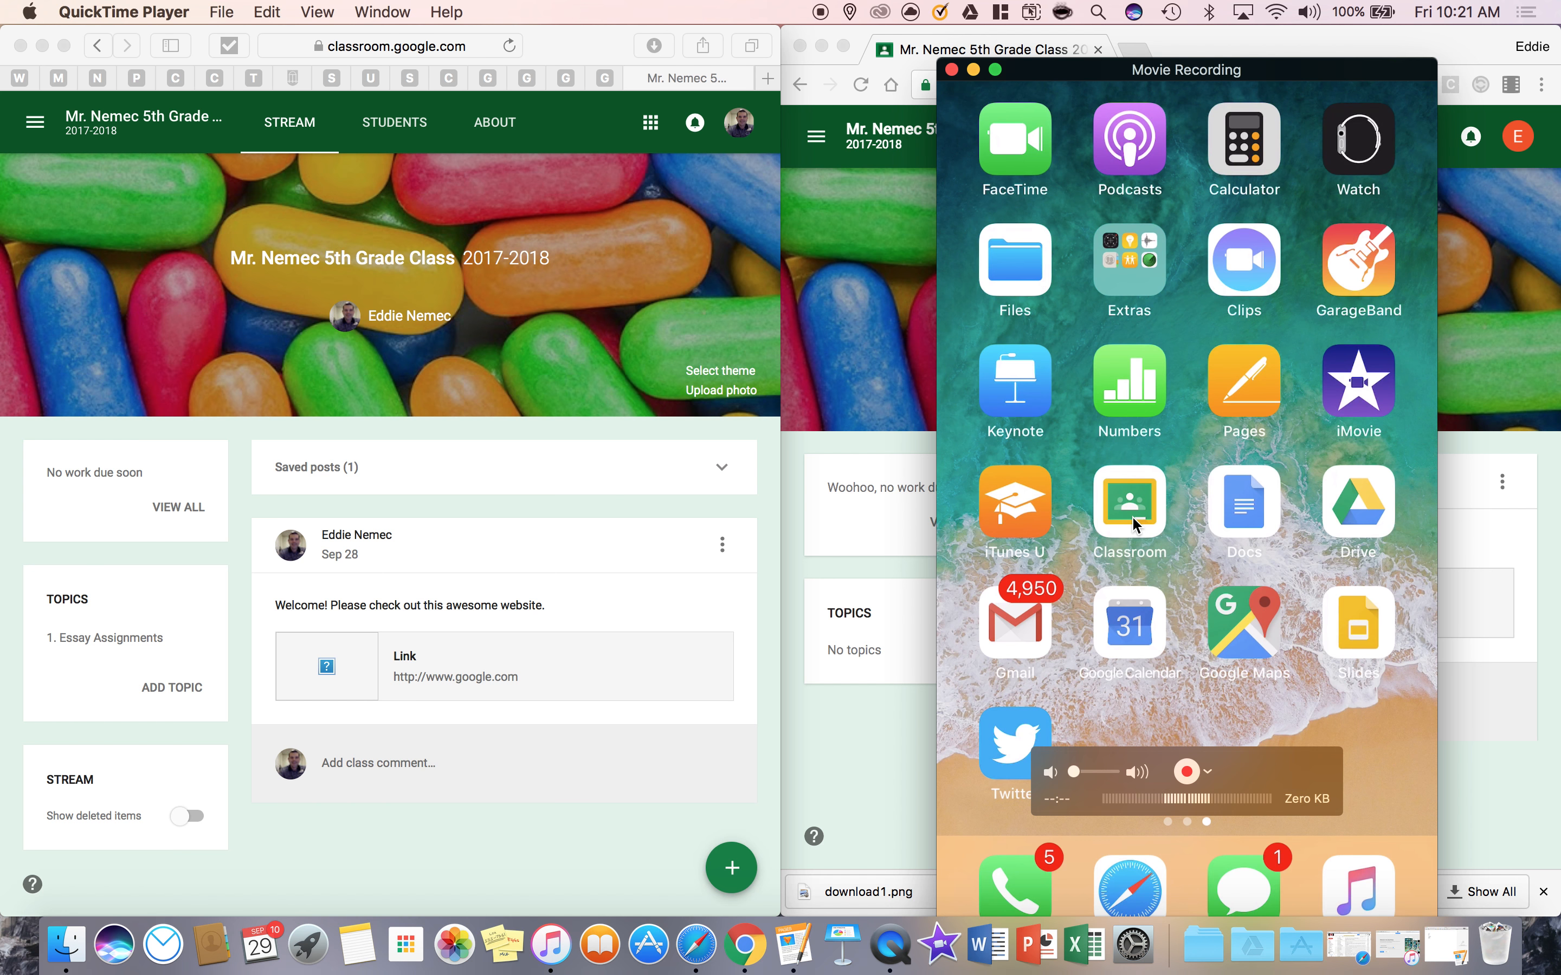
drag(1059, 147, 1122, 973)
click(927, 799)
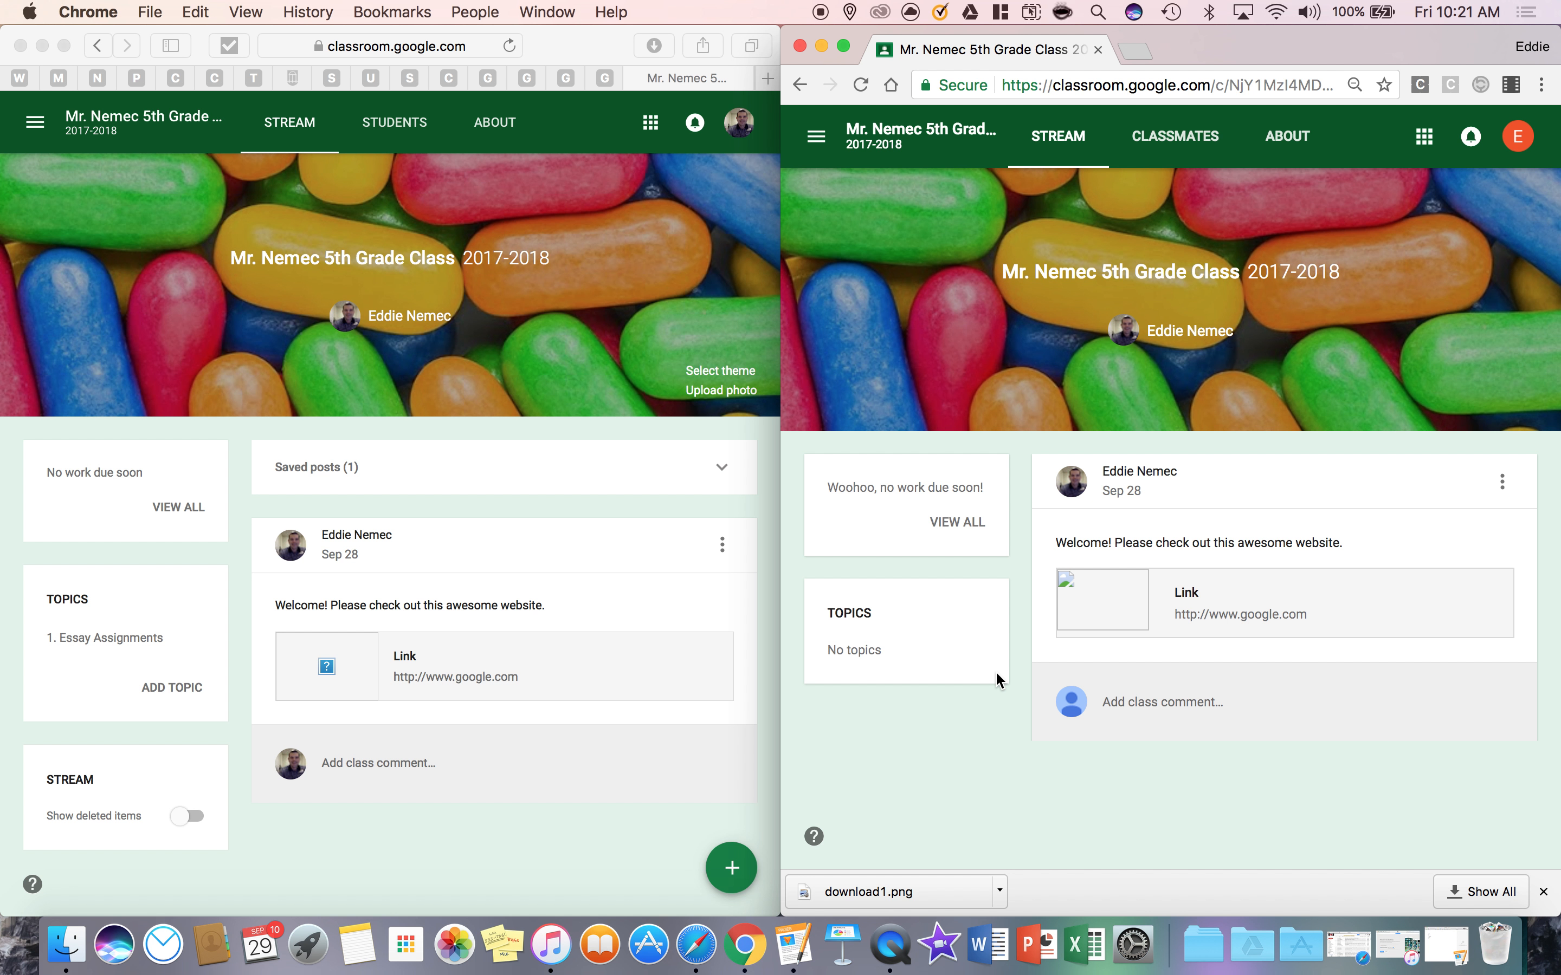
click(906, 937)
click(1224, 537)
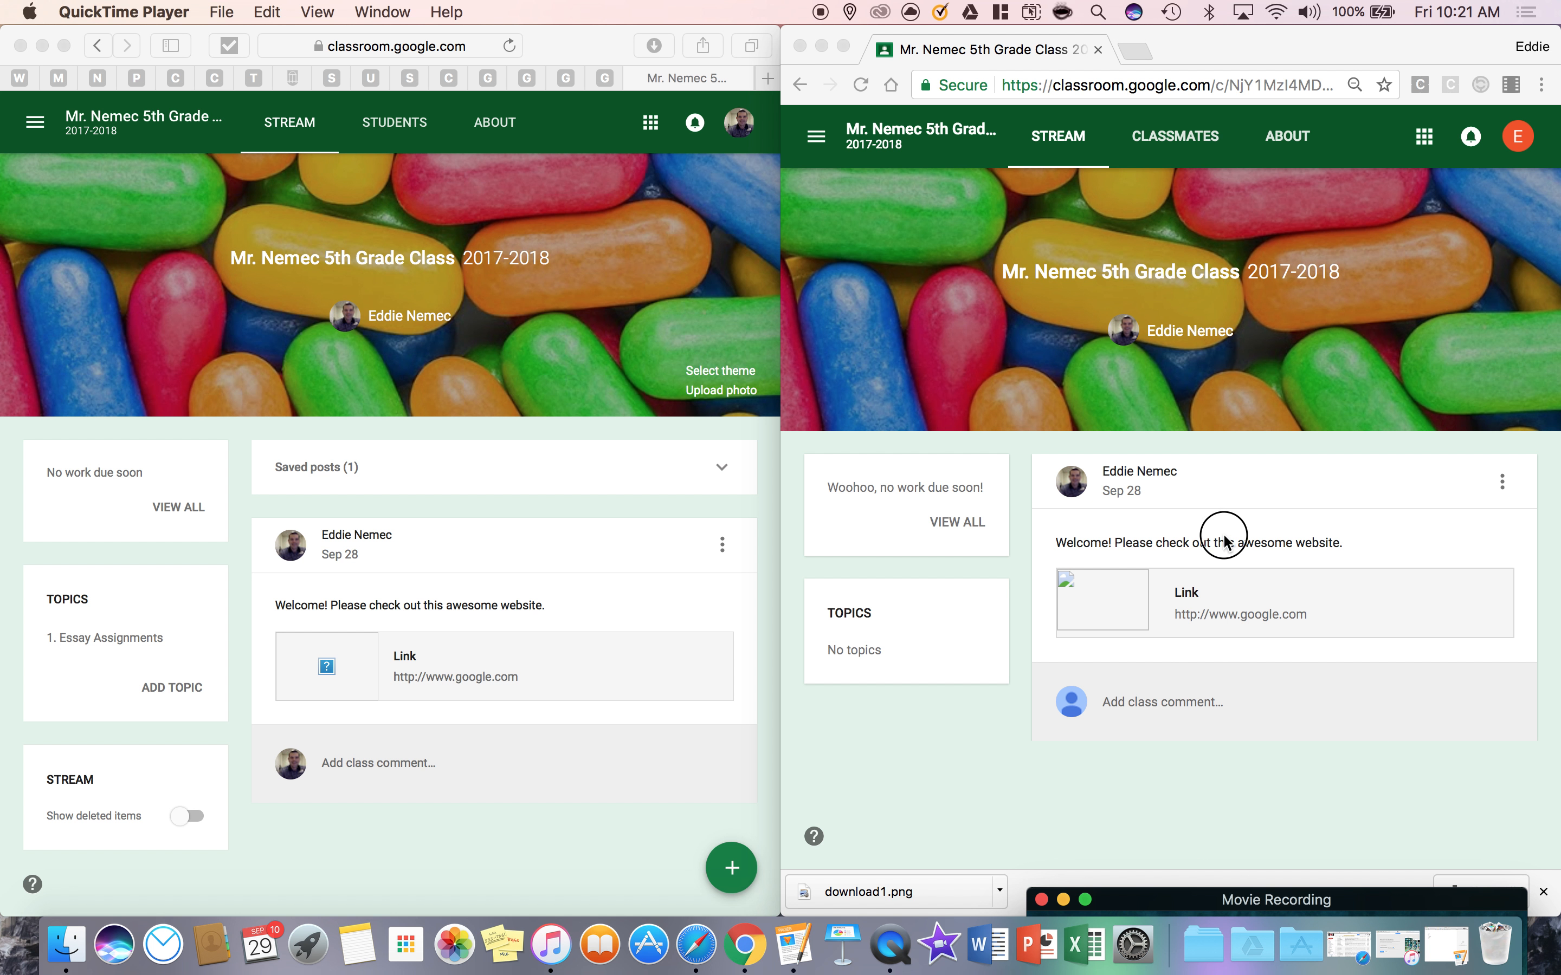
mouse_move(1172, 898)
mouse_down()
mouse_move(1262, 575)
mouse_move(1212, 407)
mouse_move(1138, 339)
mouse_move(1067, 42)
mouse_move(1077, 115)
mouse_move(1149, 26)
mouse_move(1107, 155)
mouse_move(1154, 439)
mouse_move(1161, 900)
mouse_up()
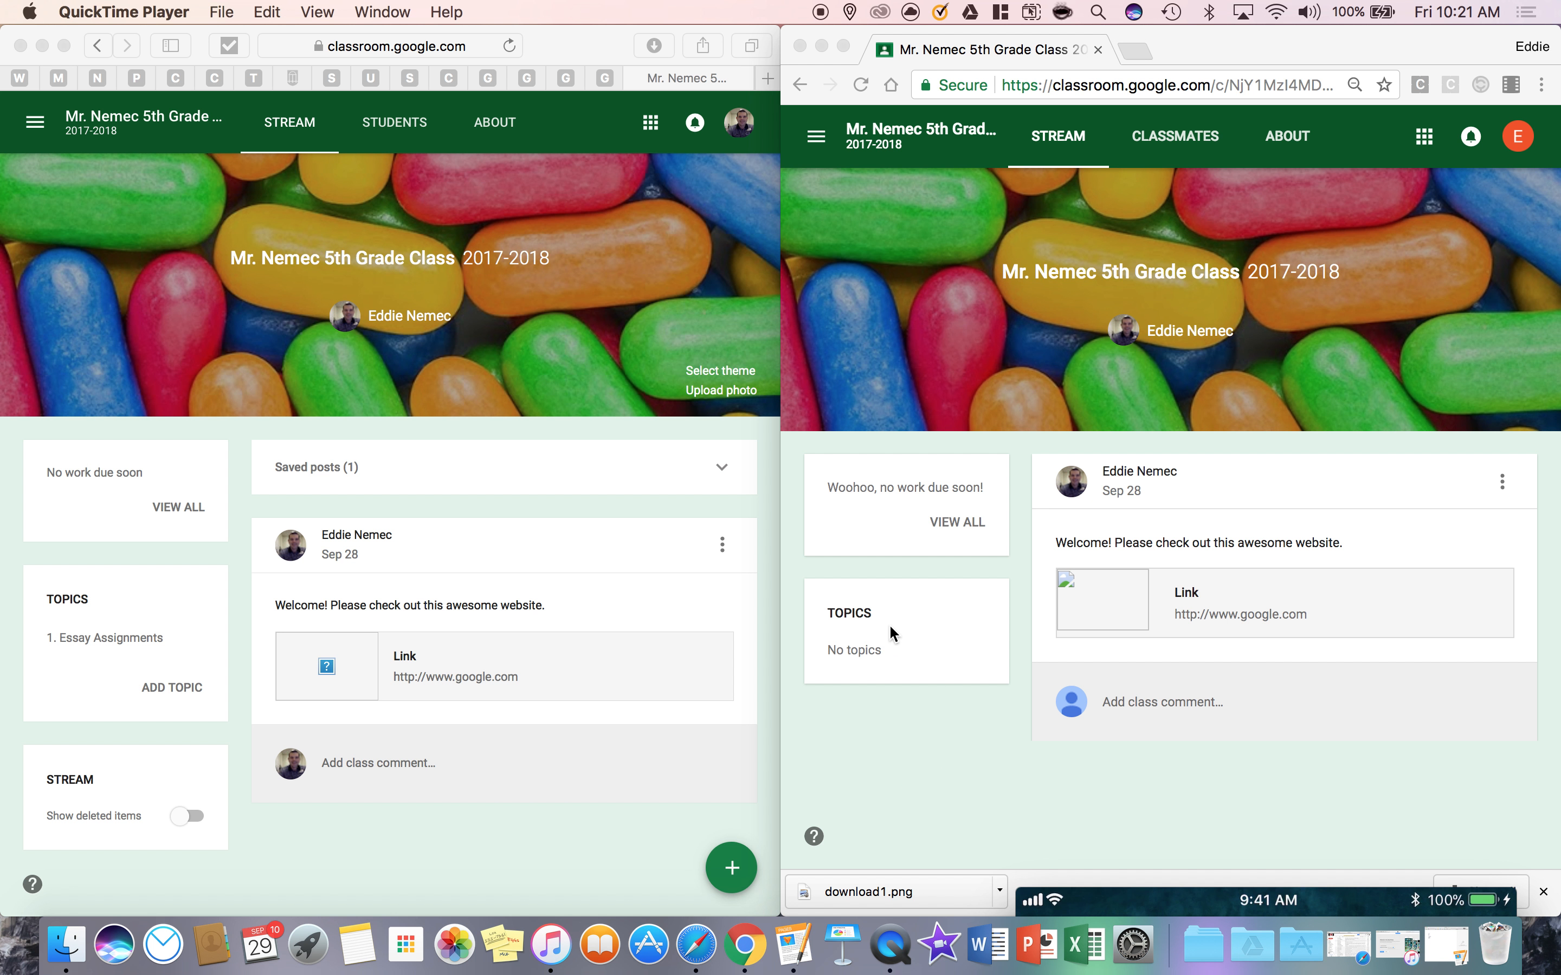
Enlarge the teacher's browser window to fill the screen and start a new assignment in the class stream
drag(560, 37, 875, 10)
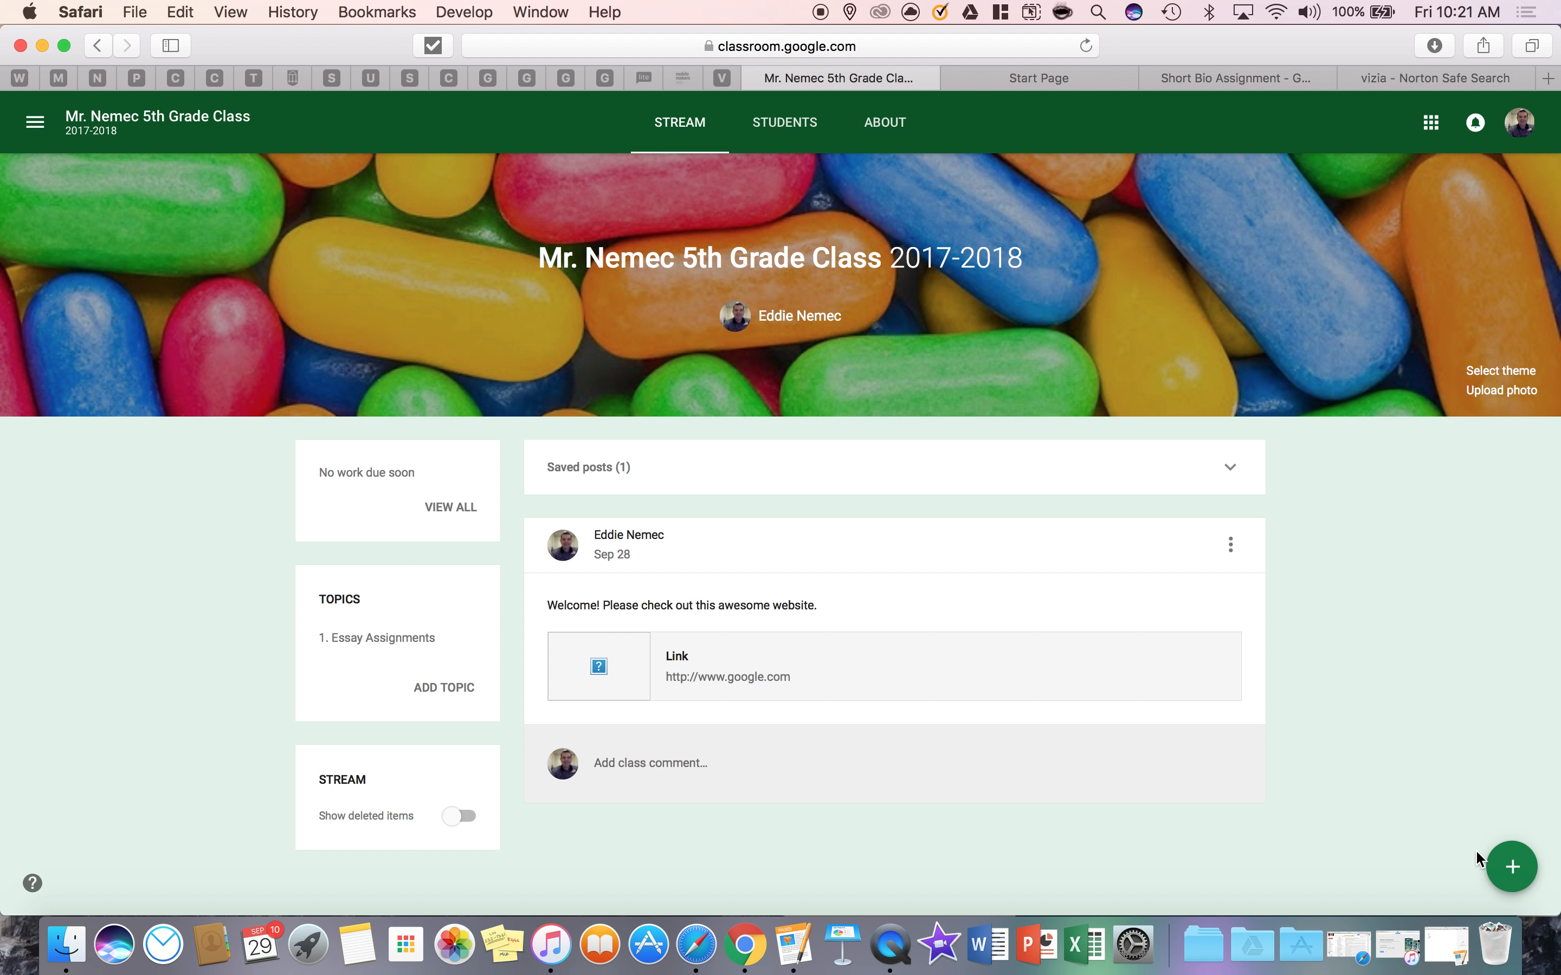
mouse_move(1513, 867)
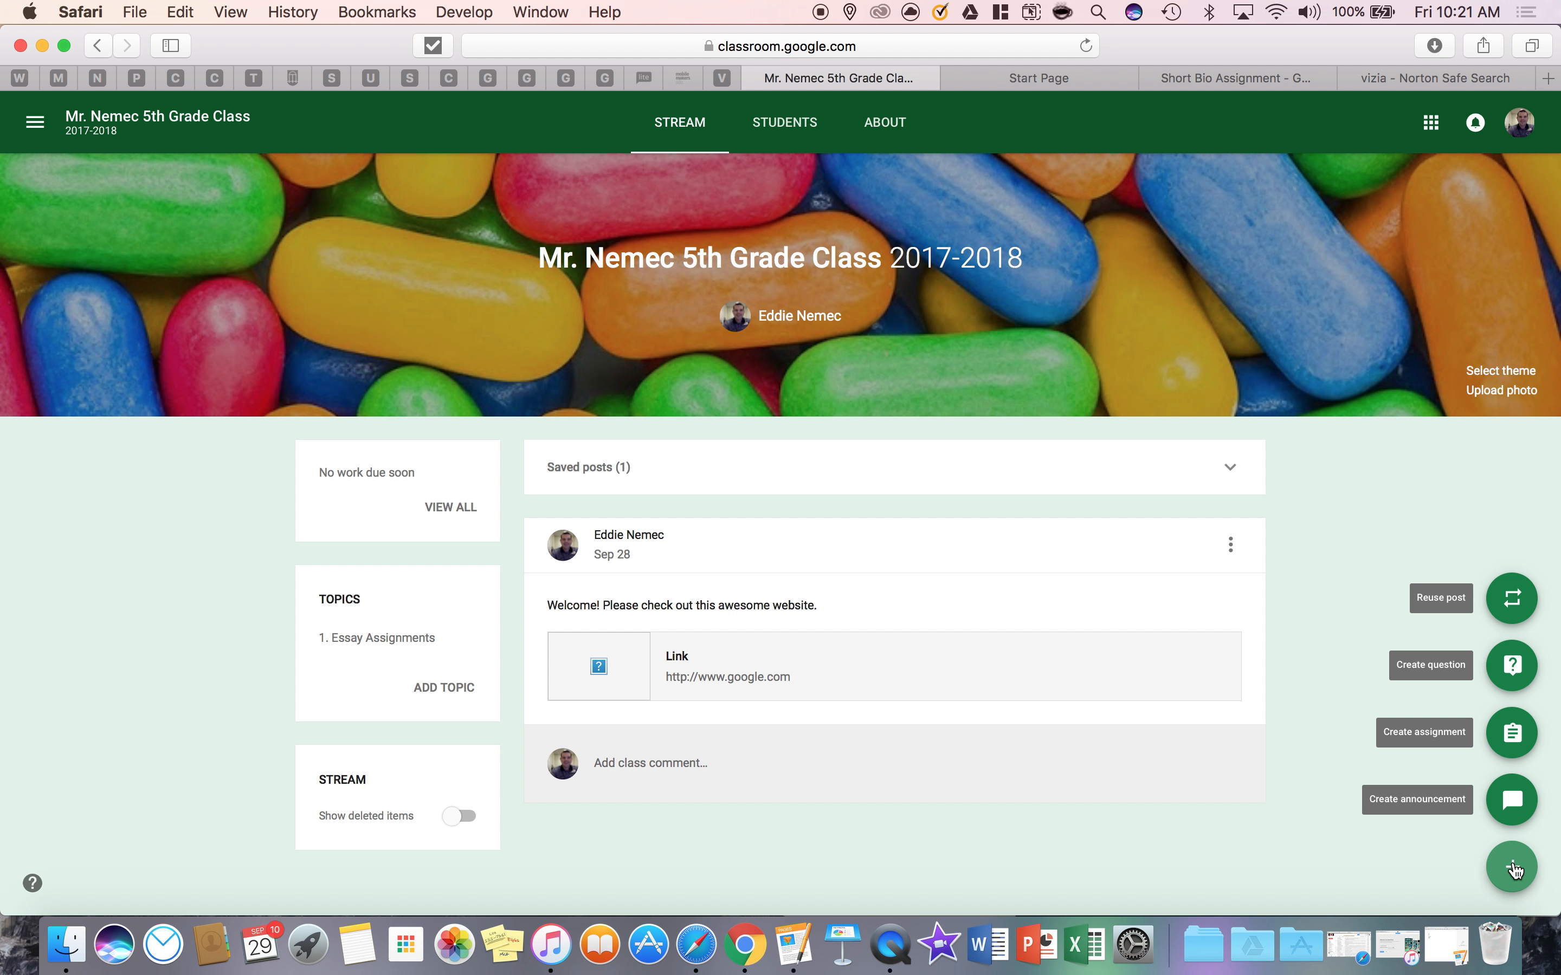
click(1513, 733)
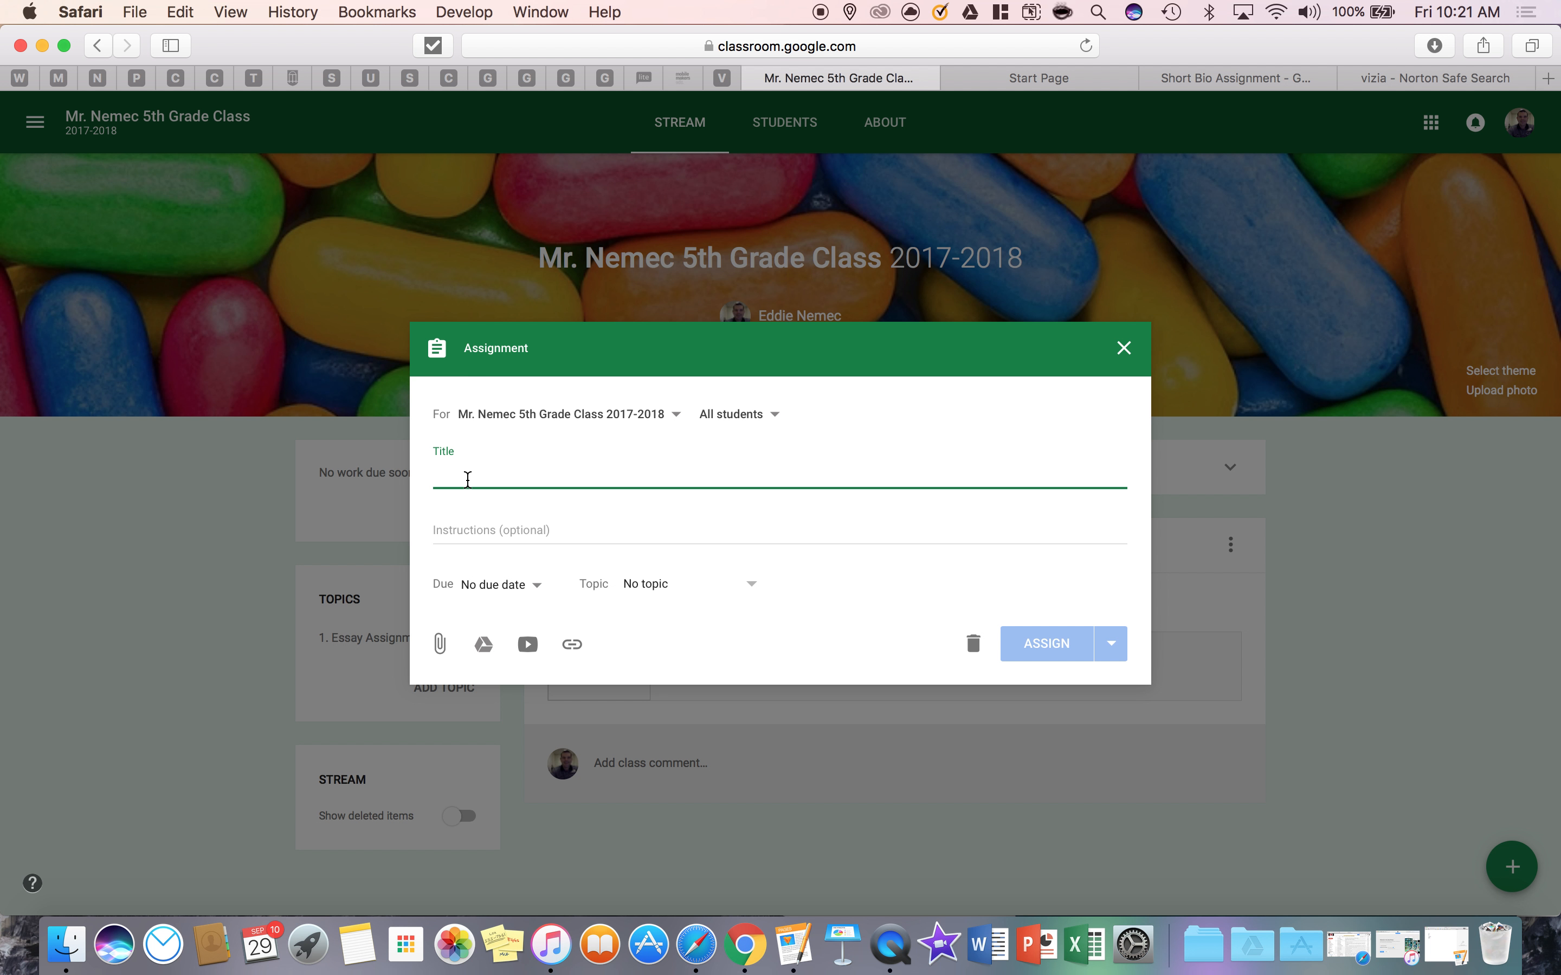
Title the assignment "Short Biography Assignment"
text(S)
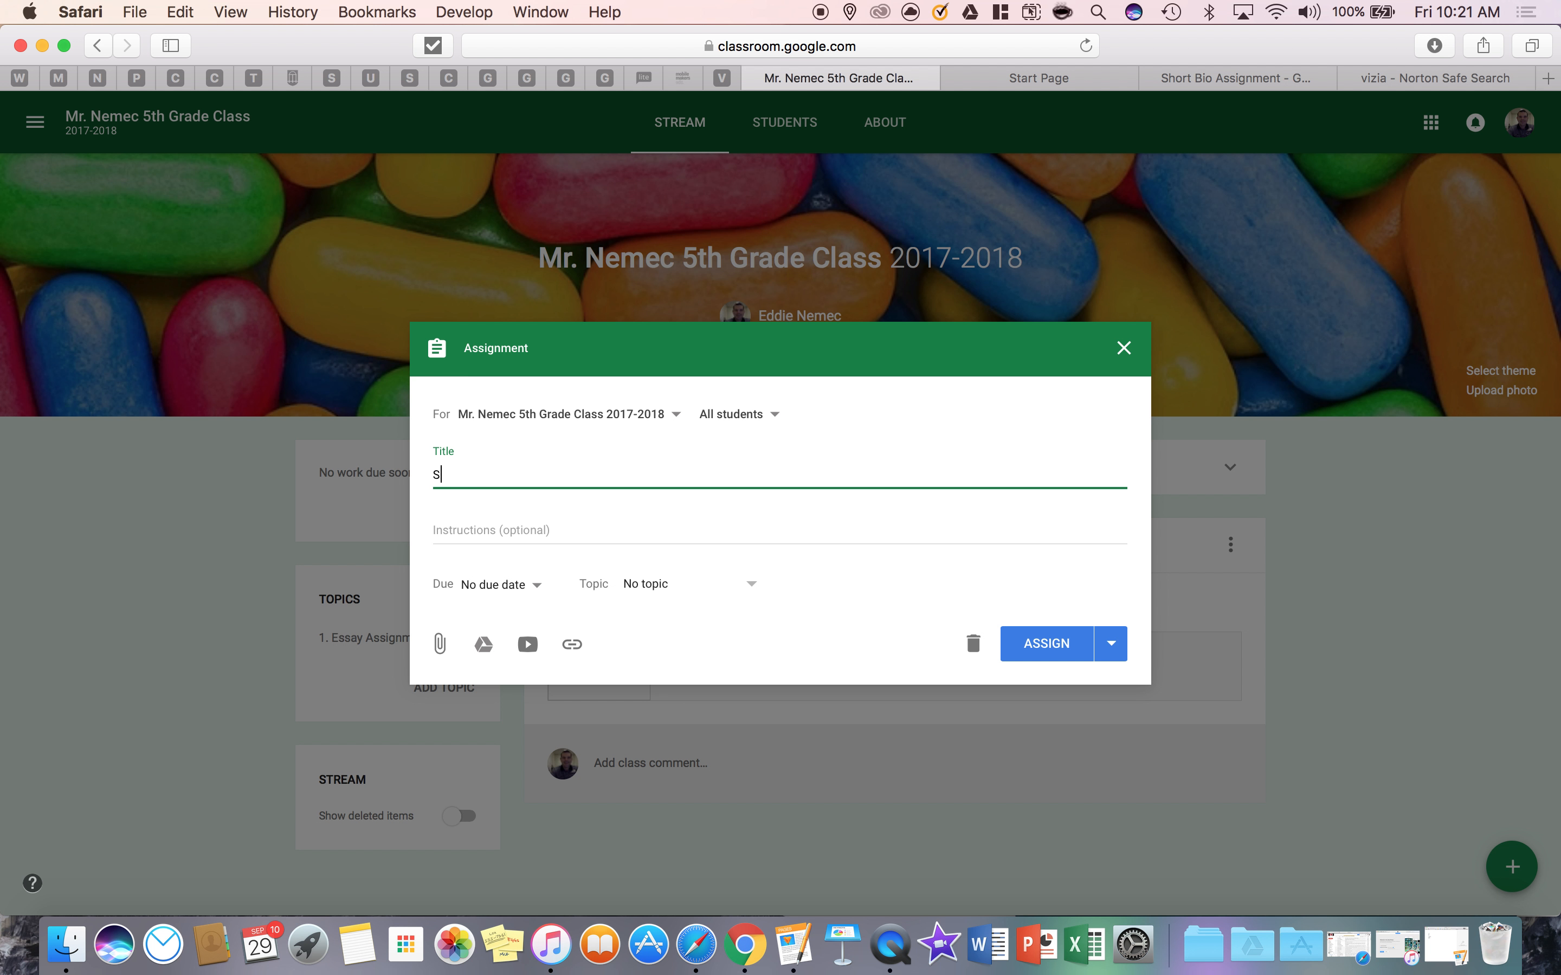
text(hort Biography Assignment)
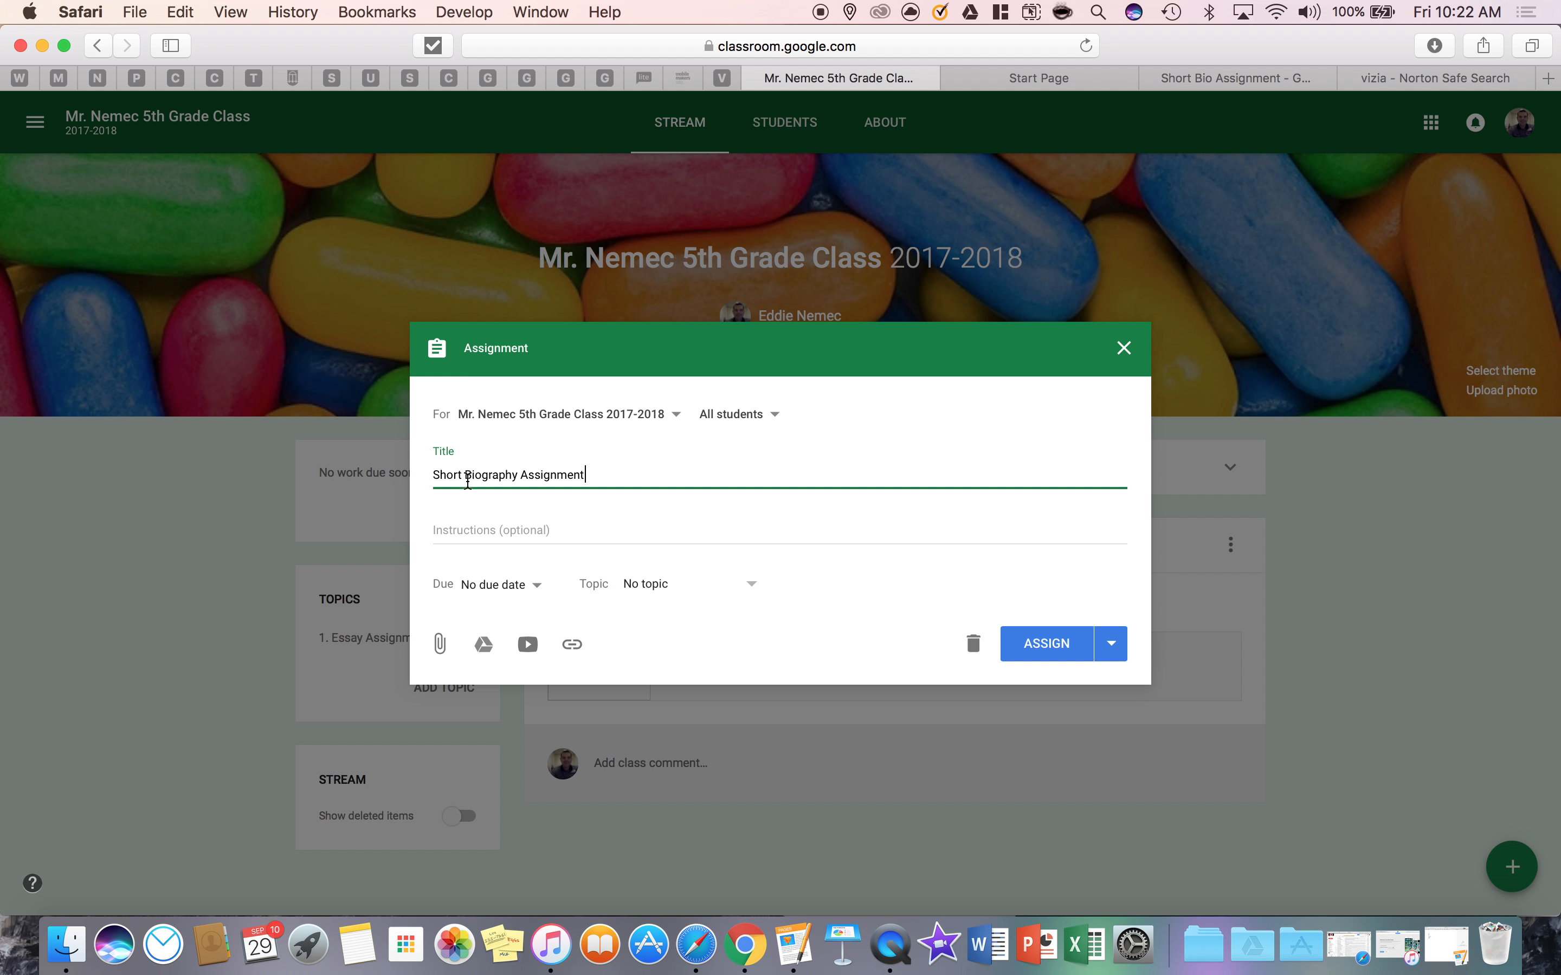
Enter the assignment instructions "Please write a 3 paragraph essay about yourself."
click(460, 533)
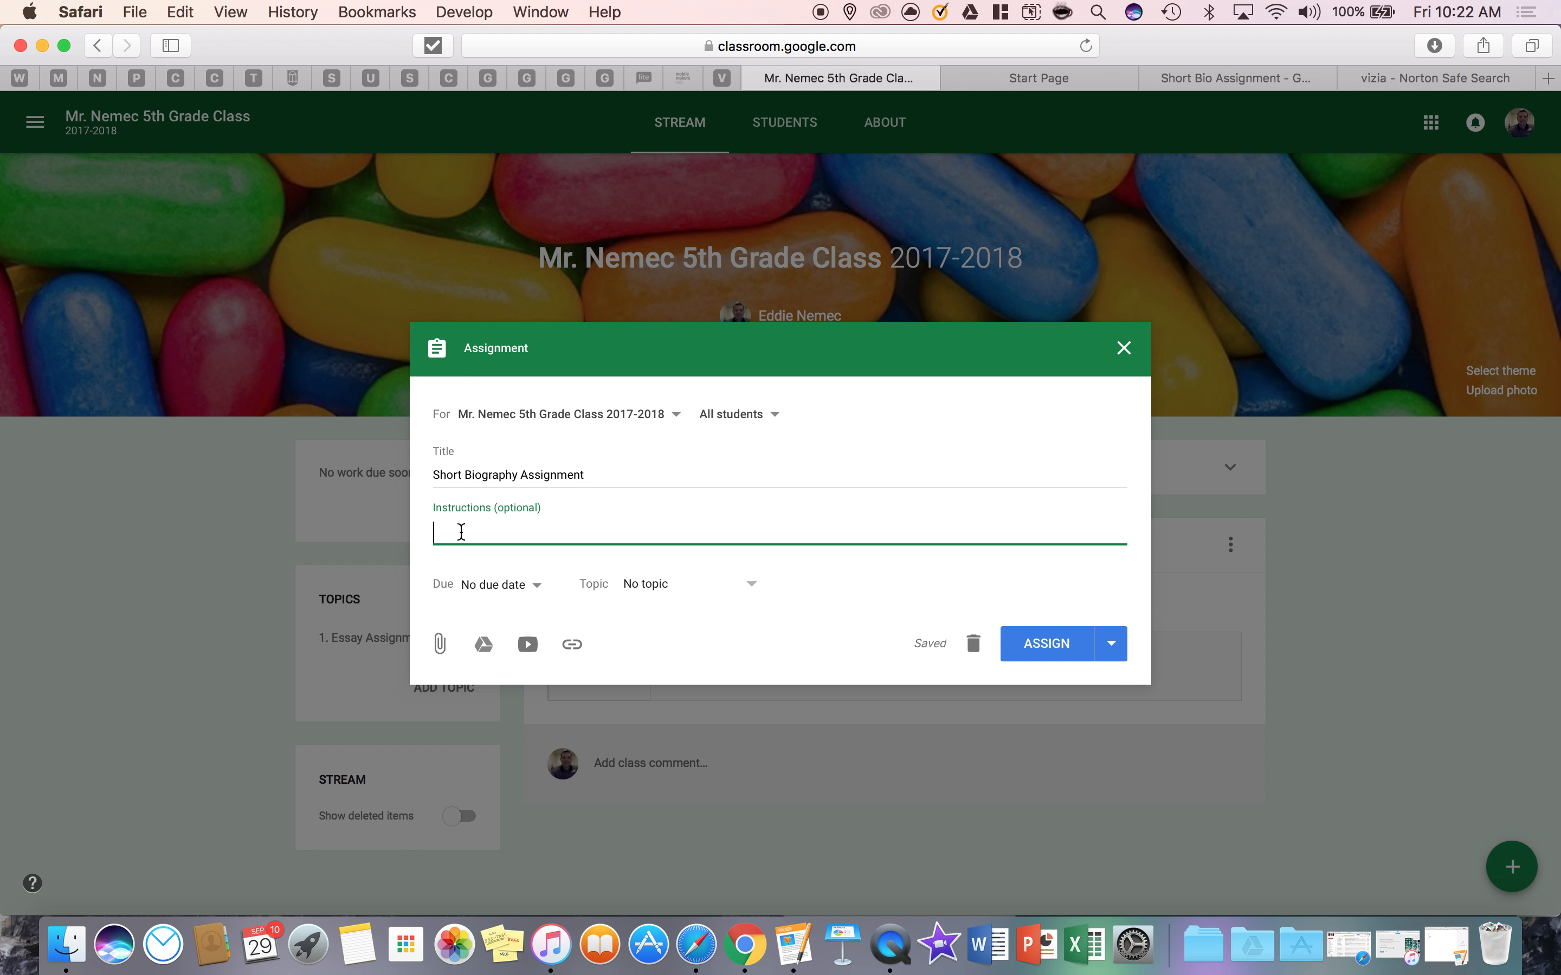
text(Please write a 3 paragraph es)
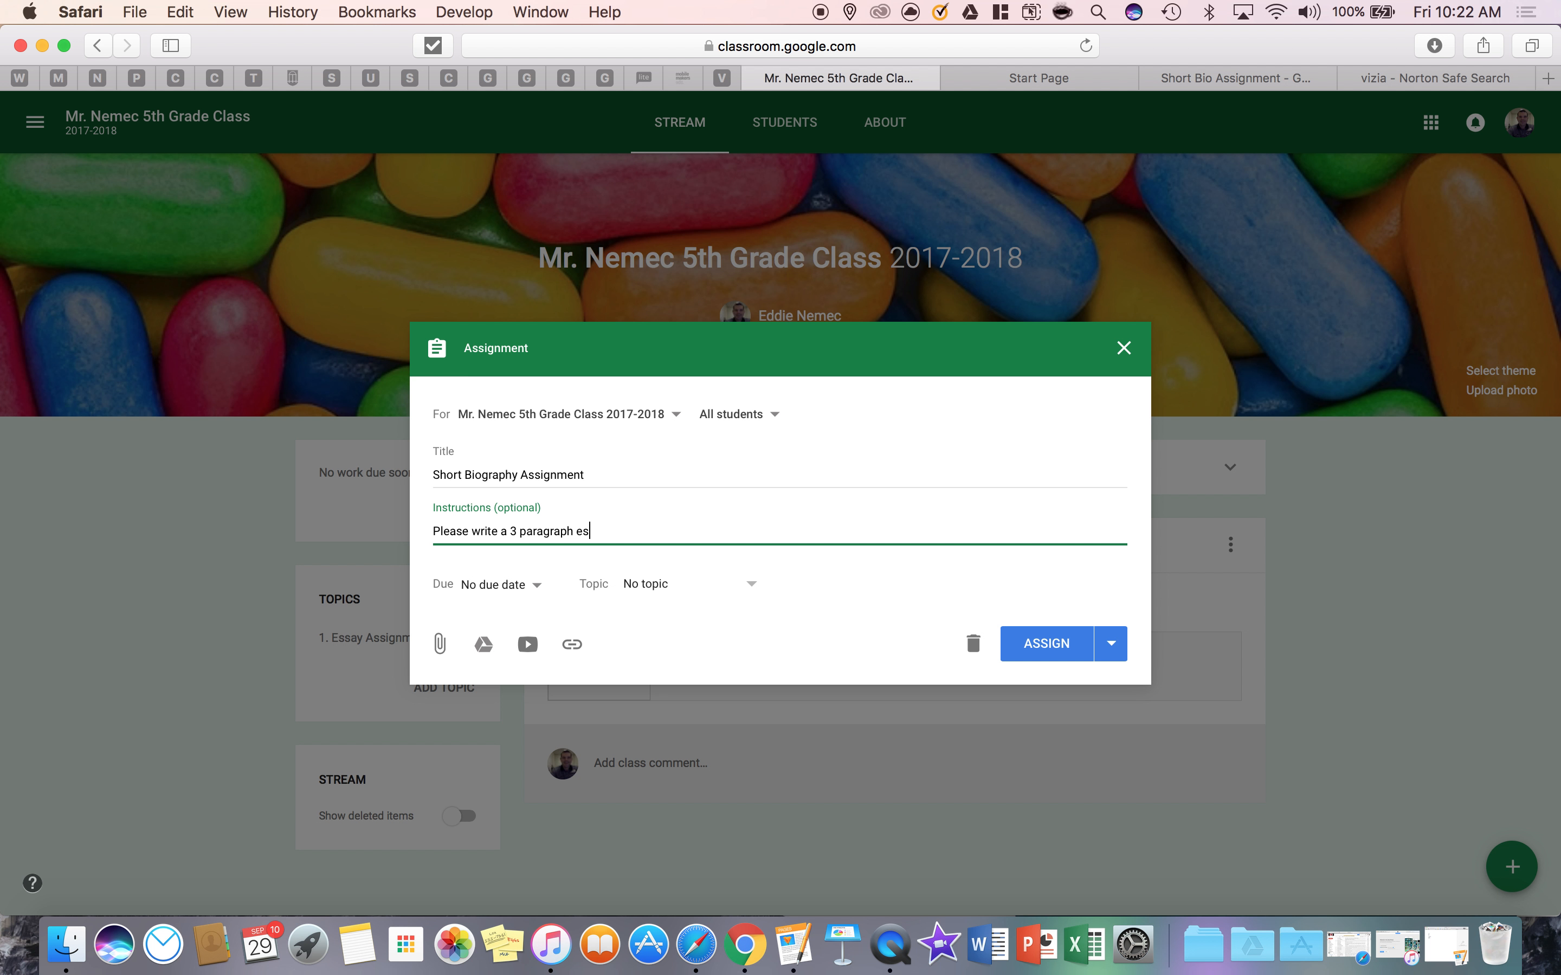
text(about yourself.)
Set the assignment's due date to Oct 6, 2017 without a time and assign it to the topic "1. Essay Assignments"
click(540, 592)
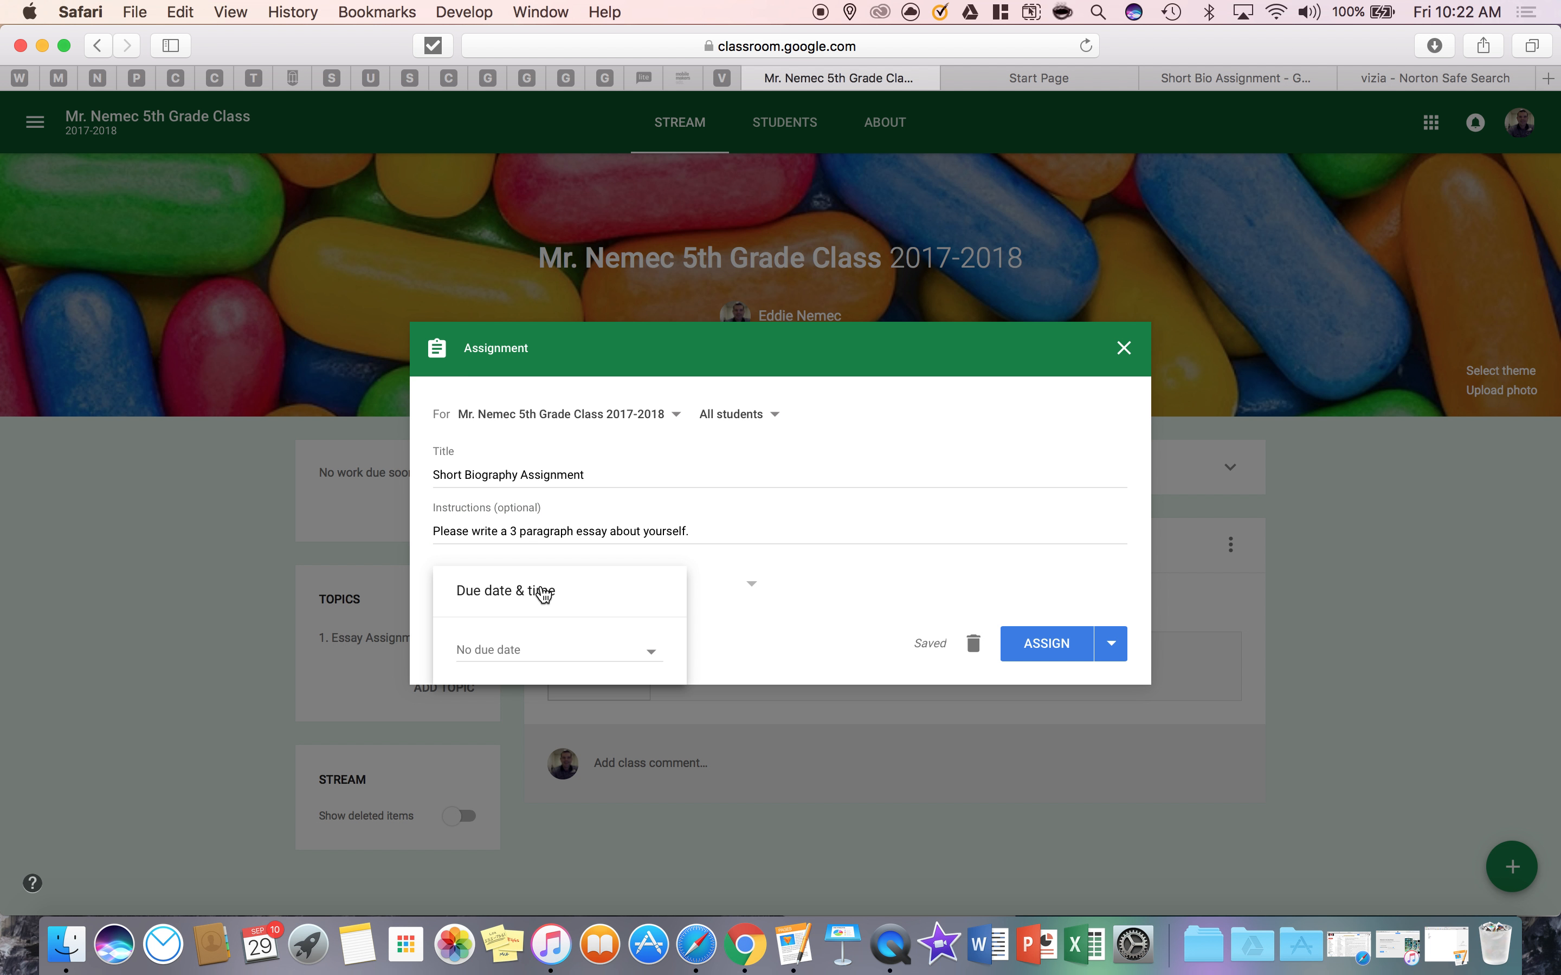
click(579, 655)
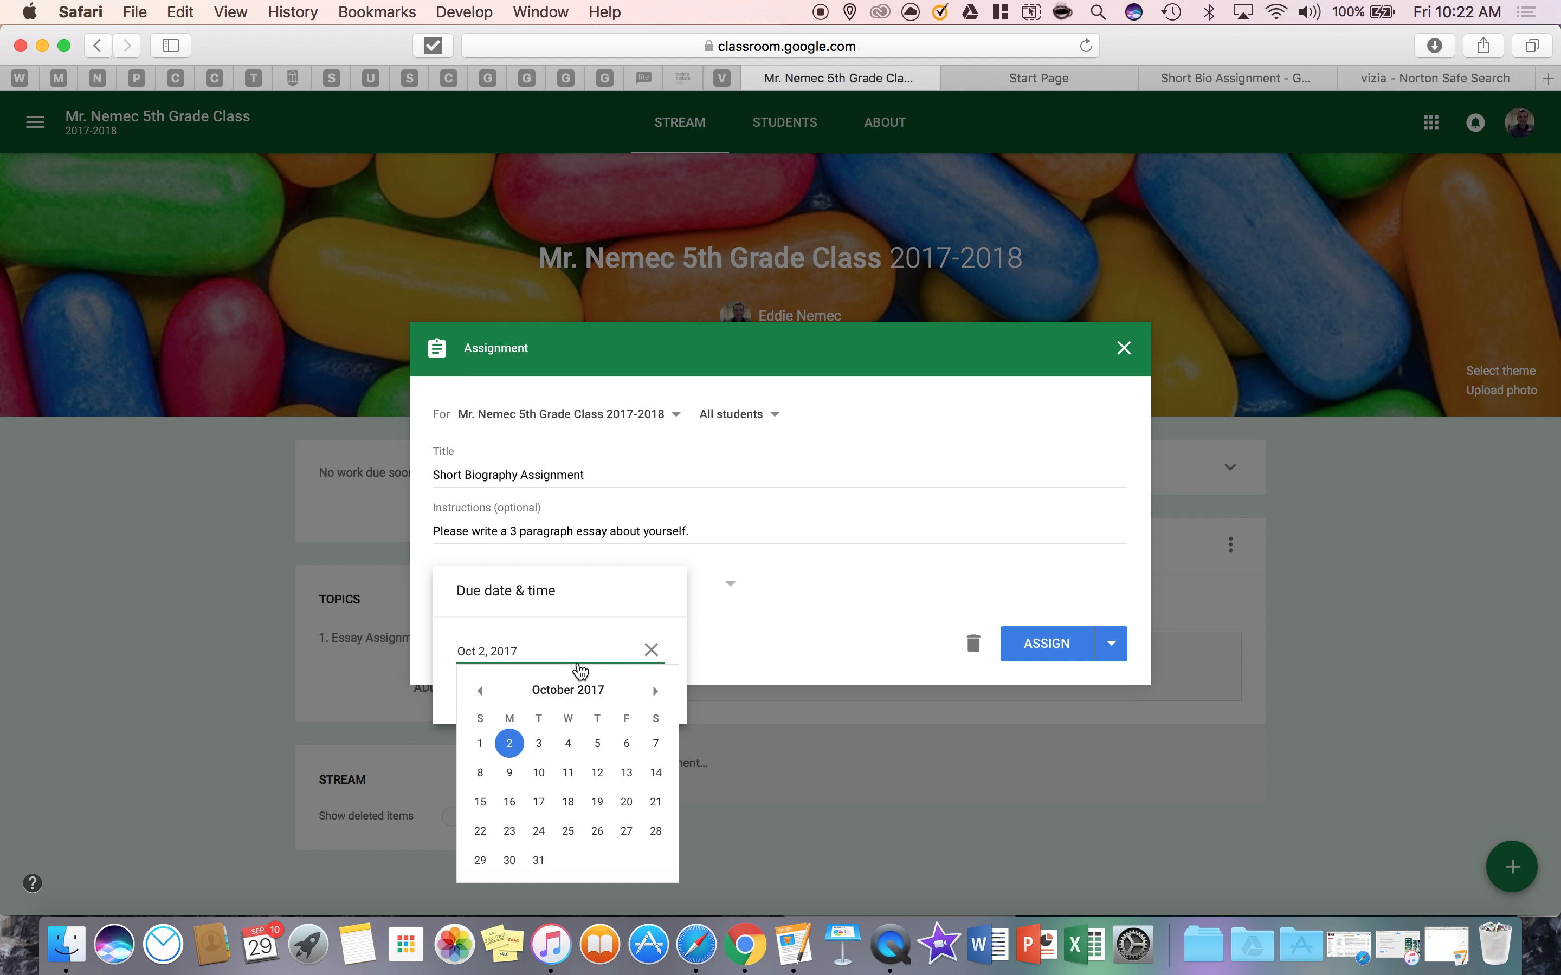
click(624, 747)
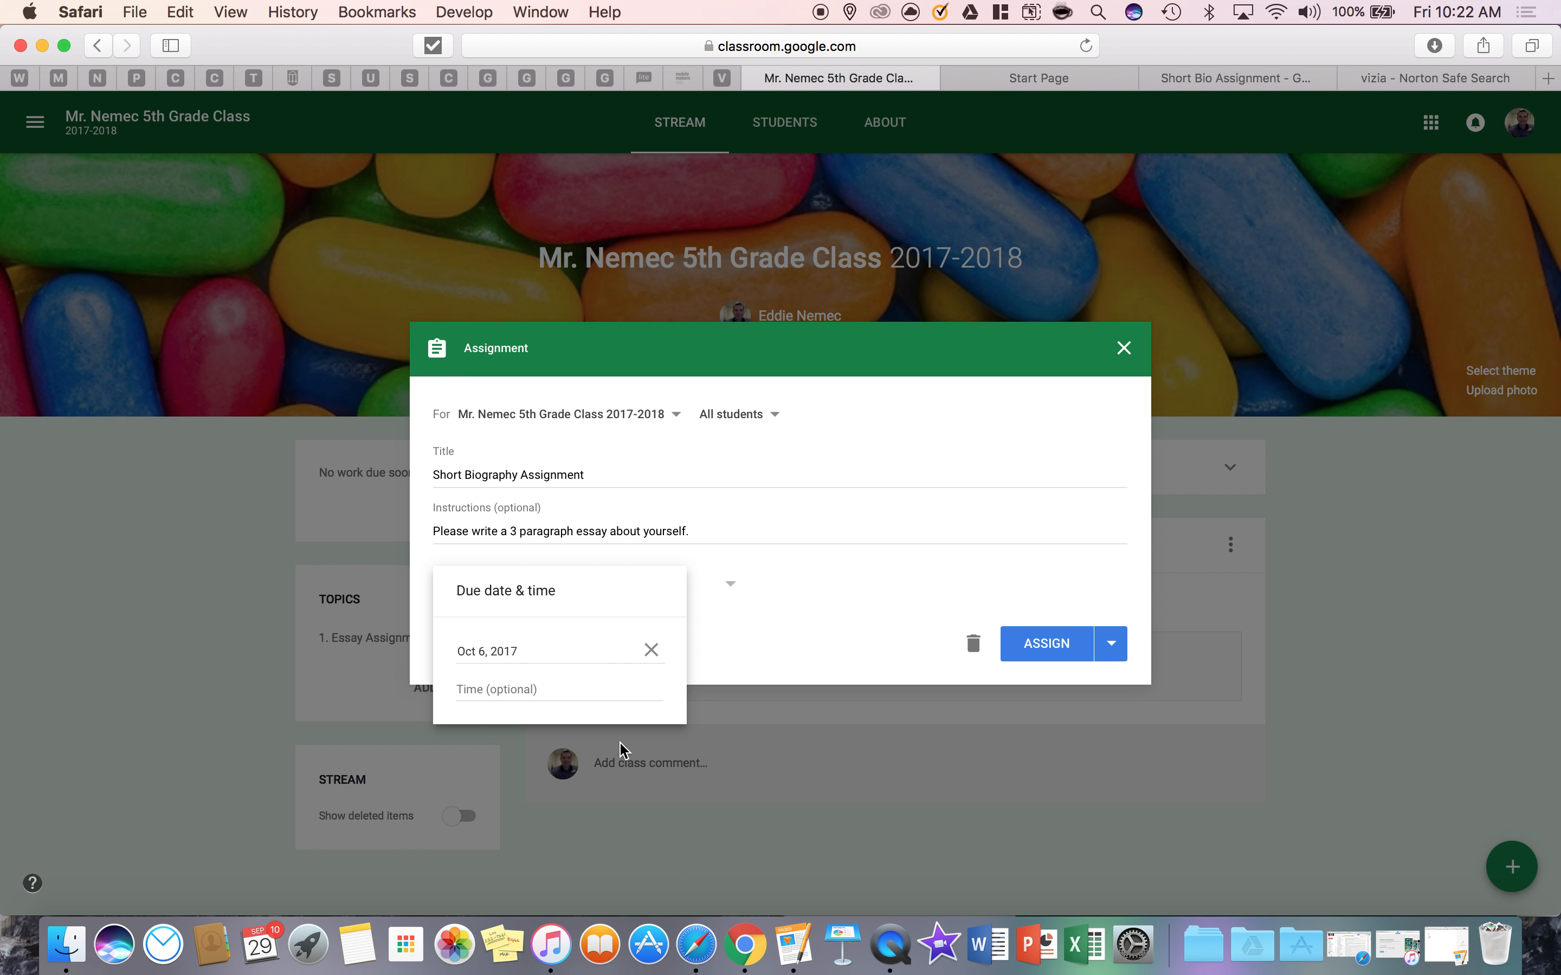
click(780, 603)
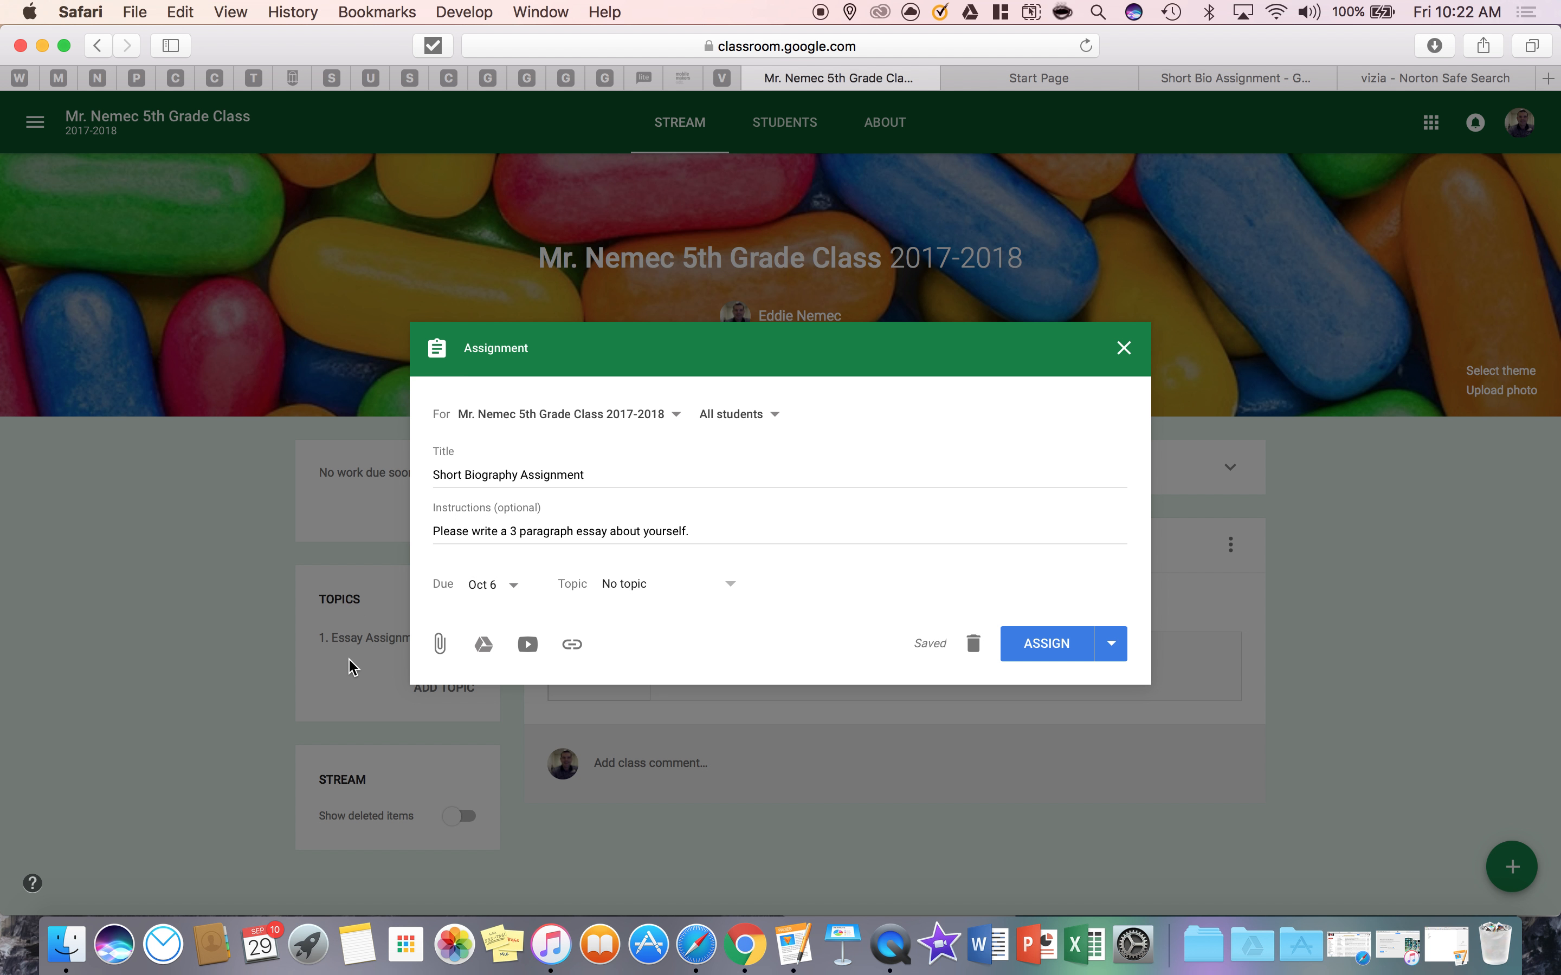
click(723, 580)
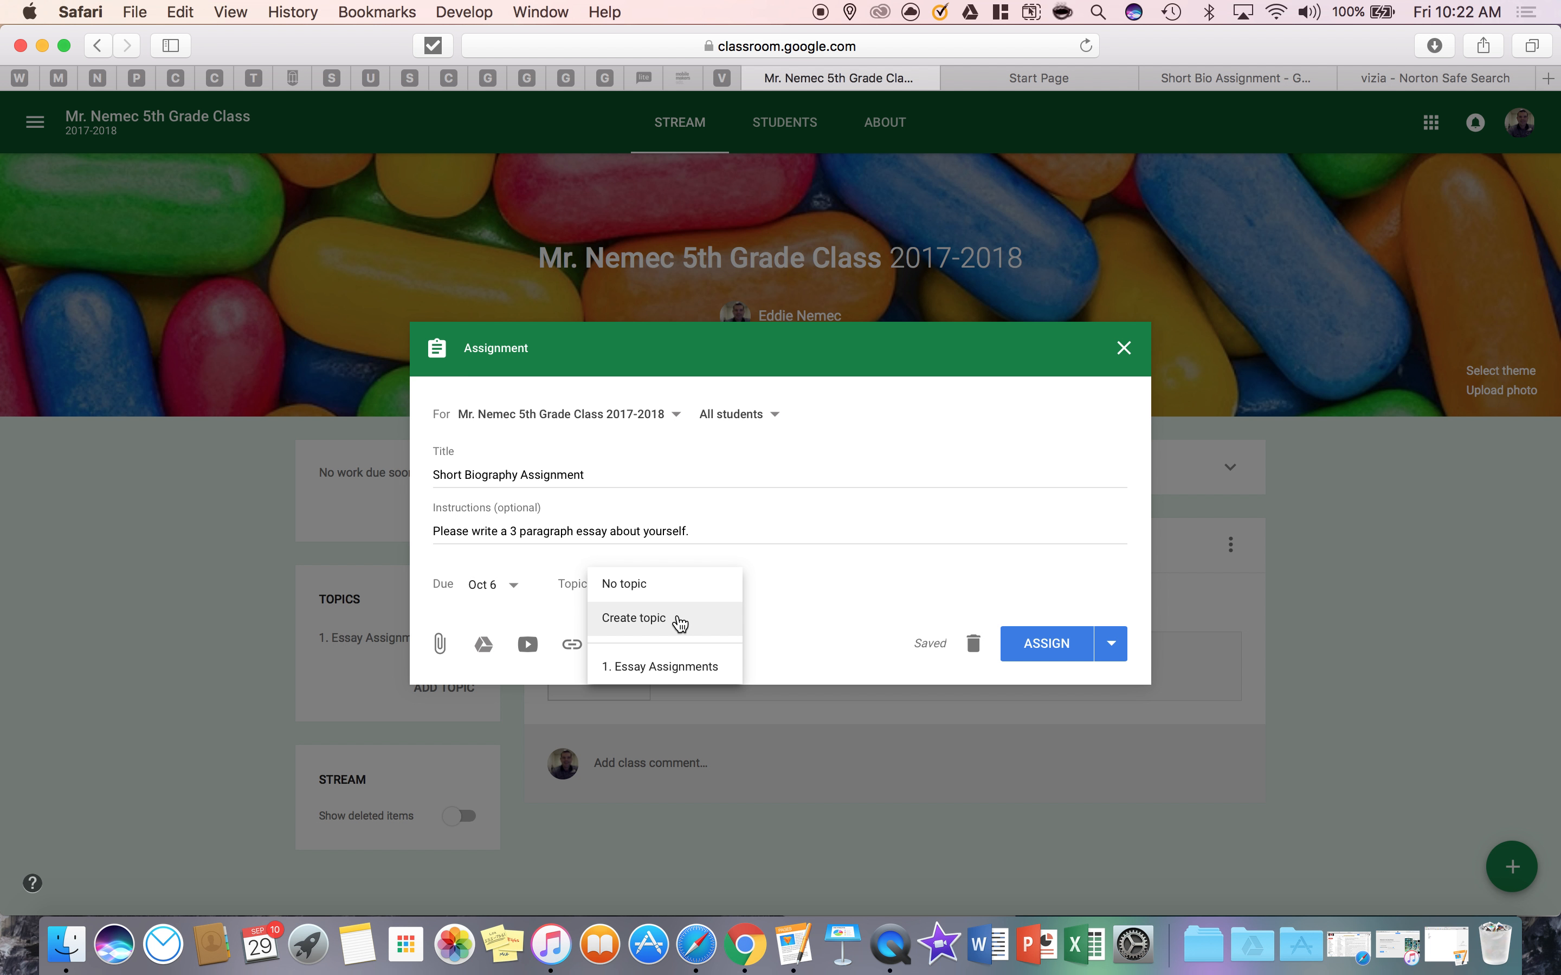
click(675, 664)
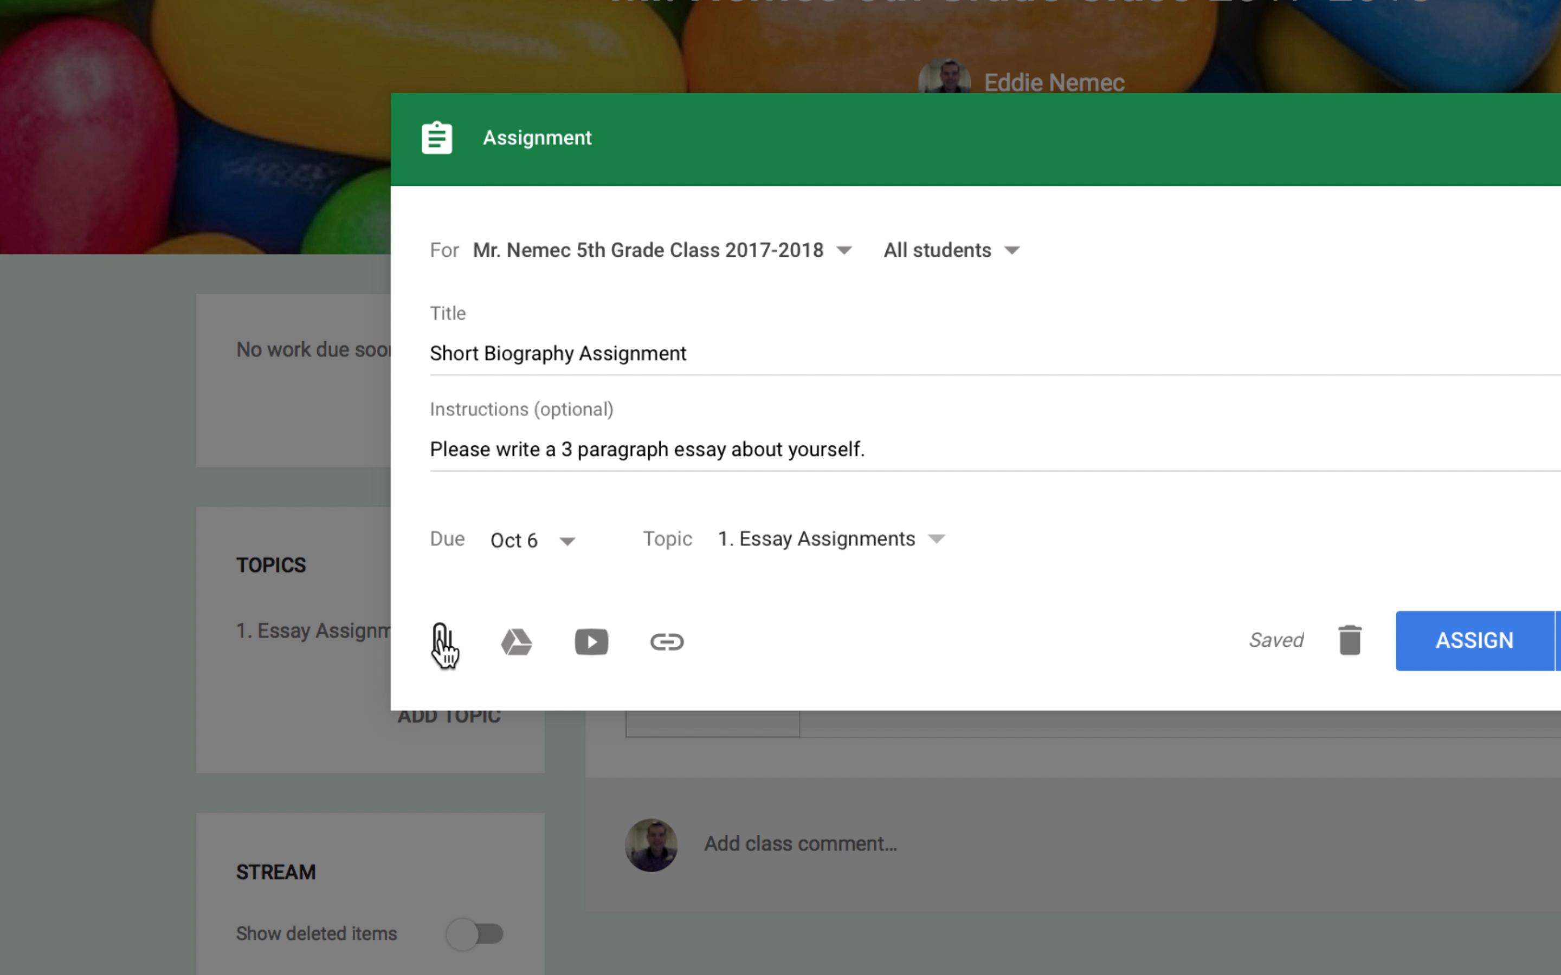
click(442, 645)
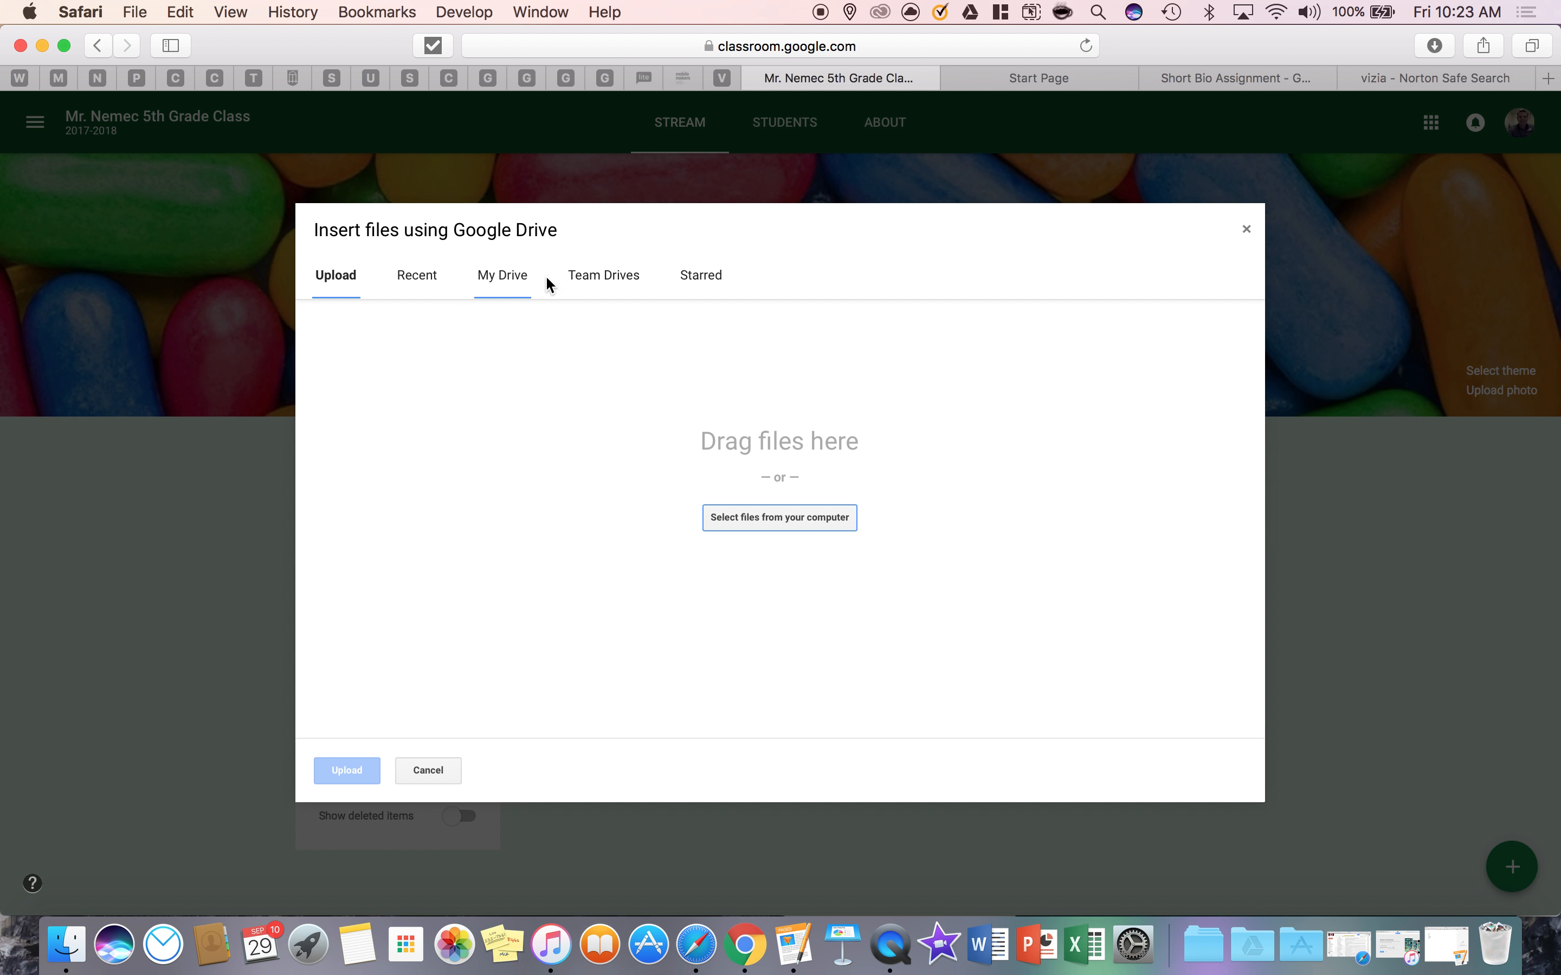
click(1246, 229)
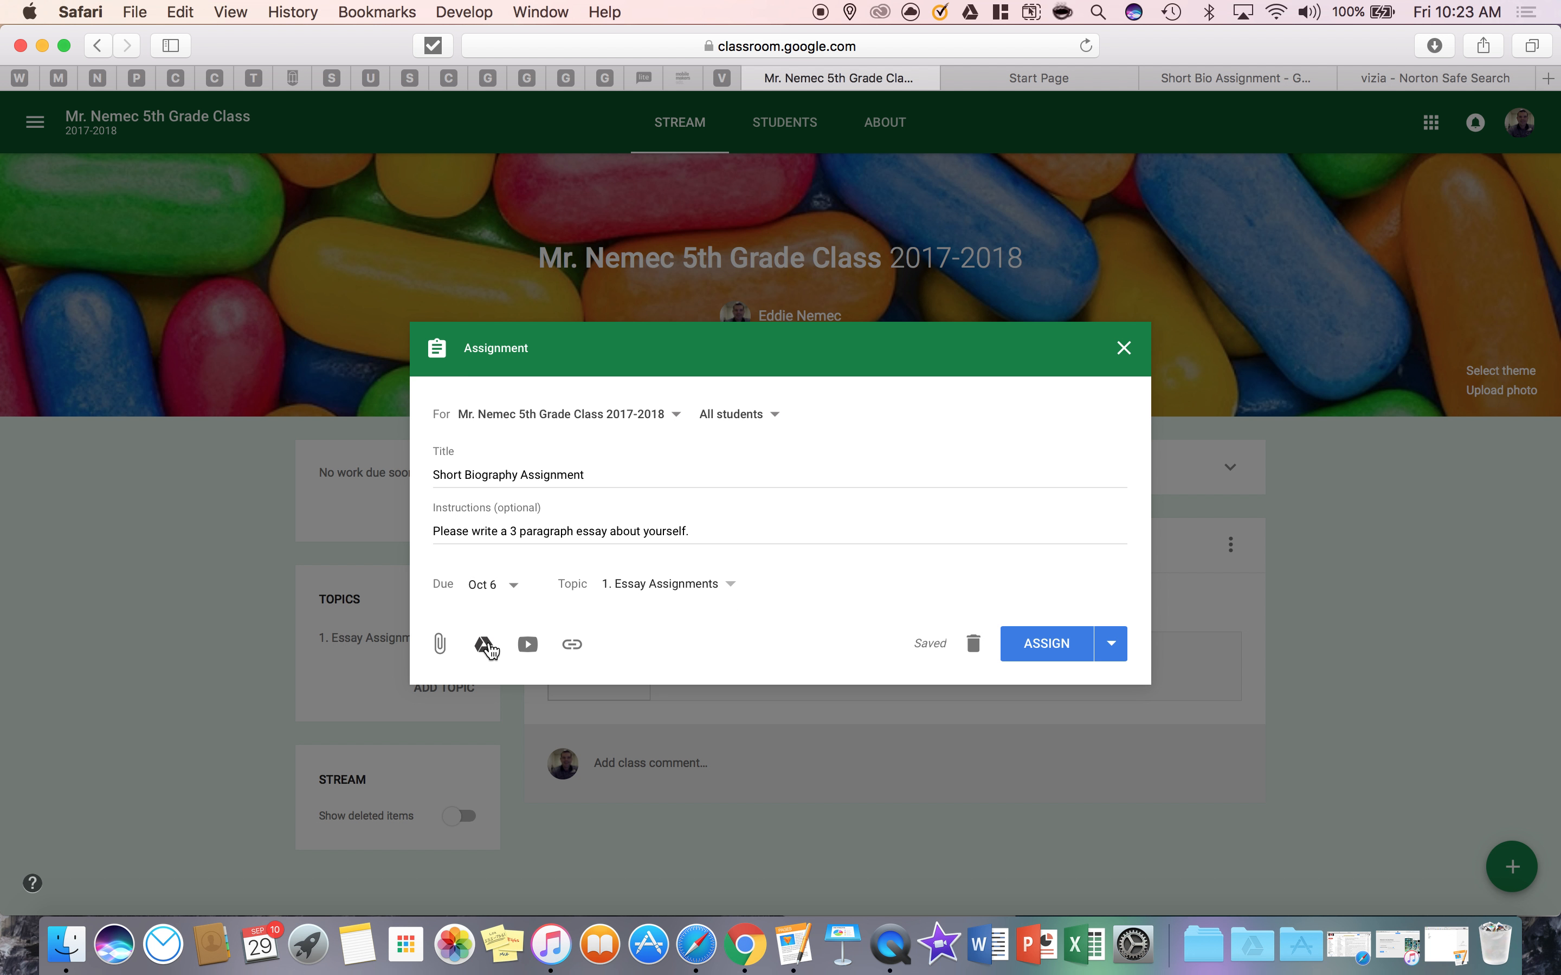
click(574, 647)
text(www.google.com)
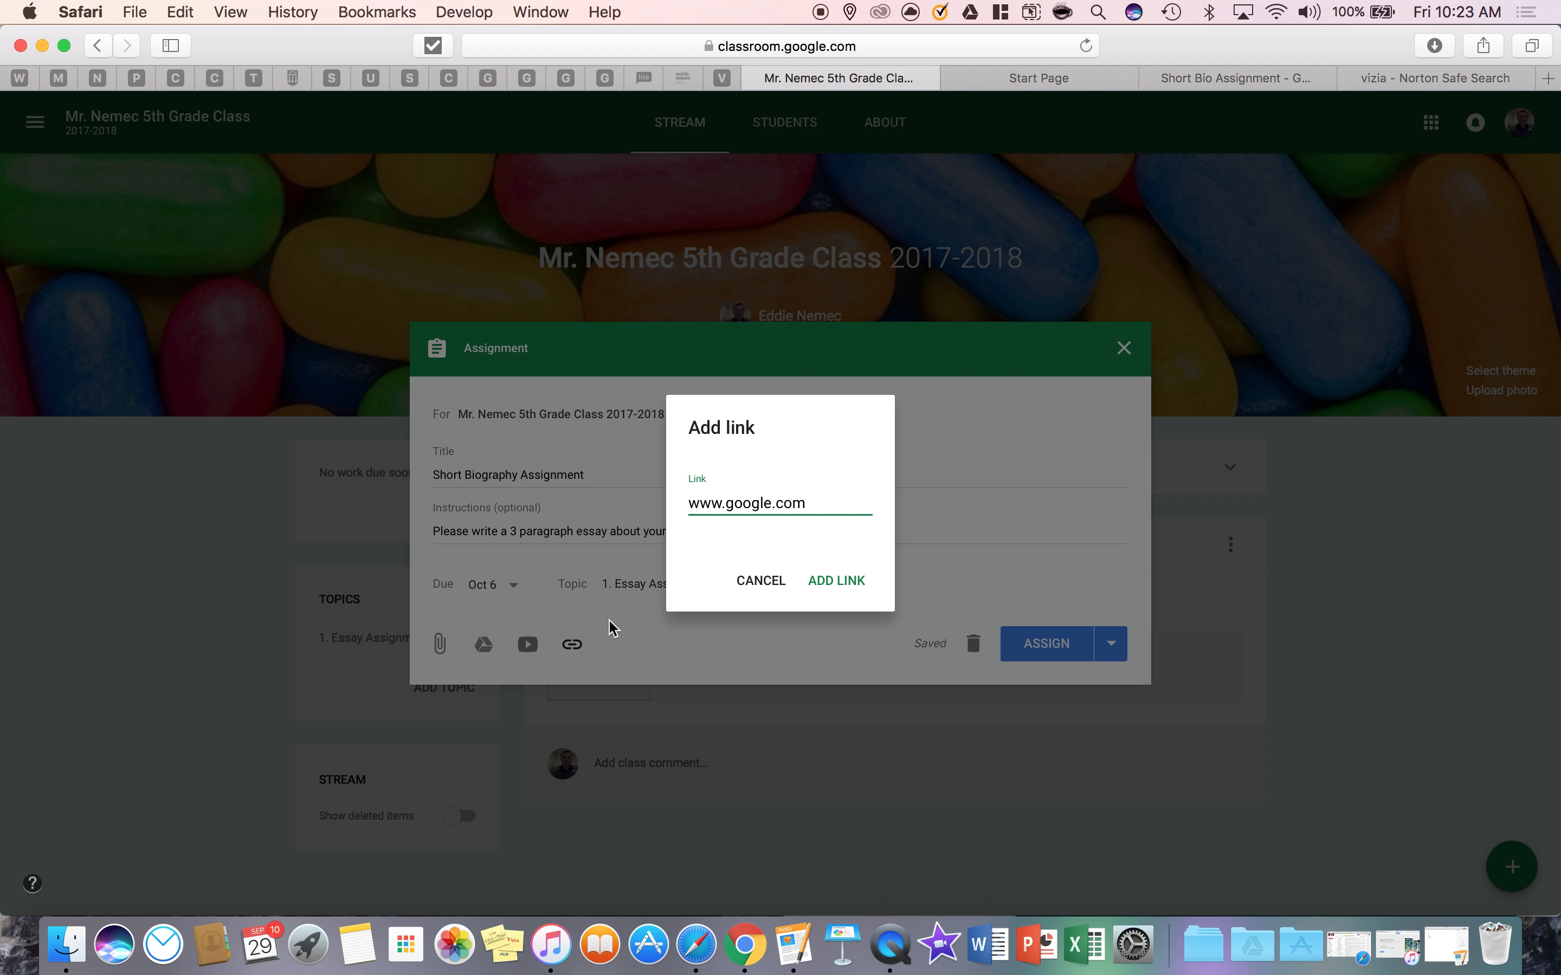
click(837, 579)
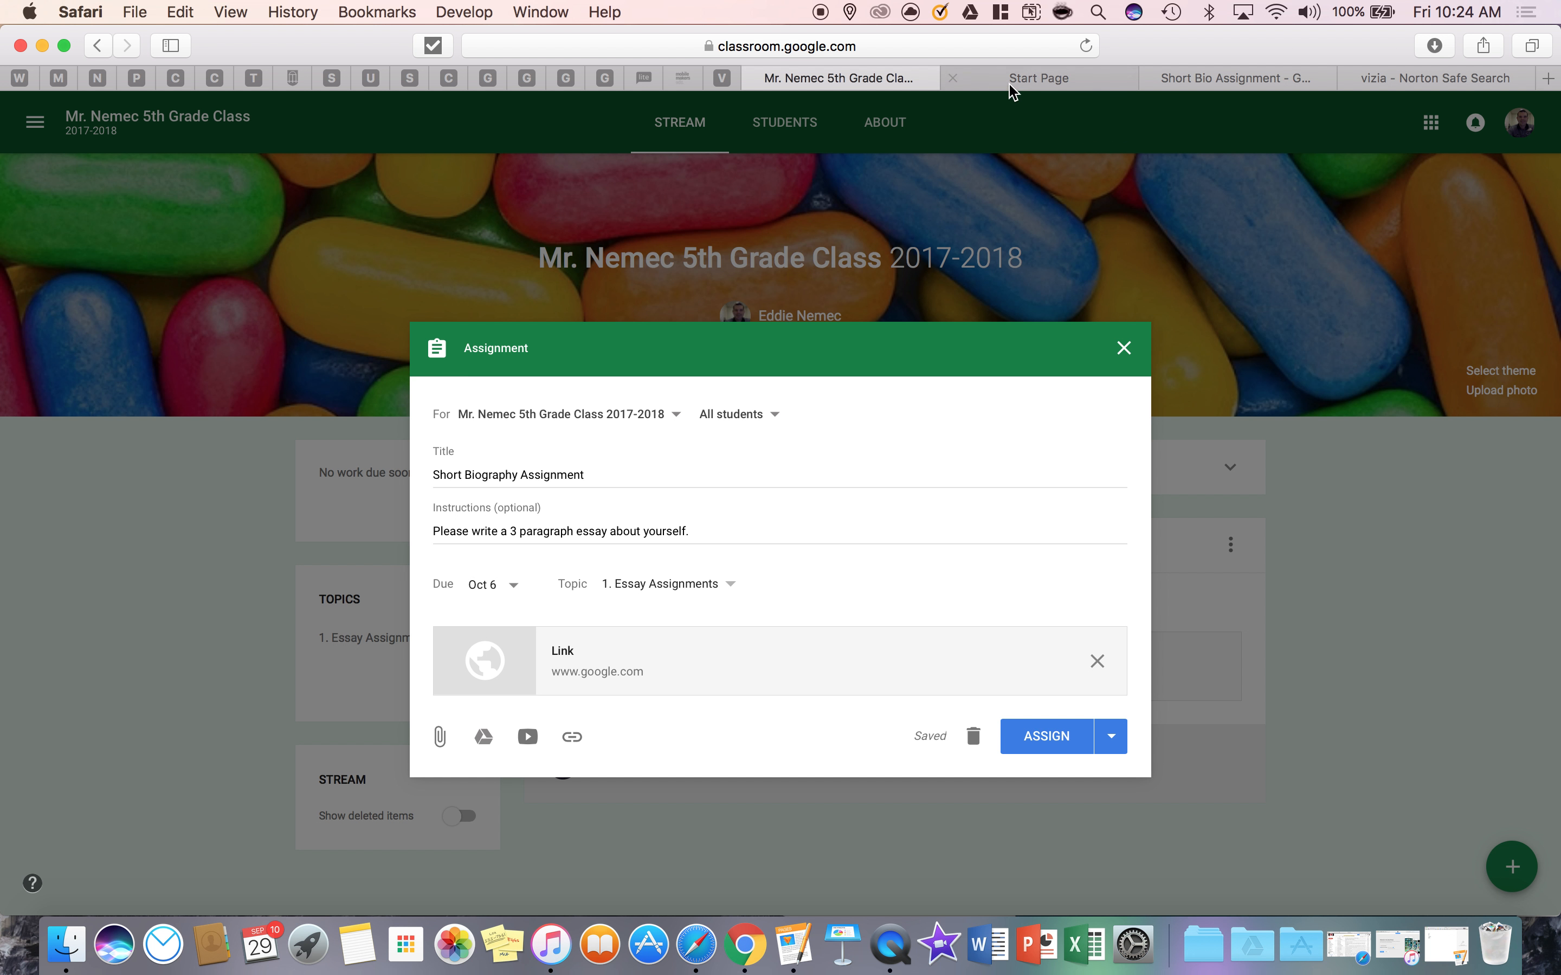
Close the PowerSchool Start Page and the vizia search page, keeping the Short Bio Assignment document in view
click(1032, 80)
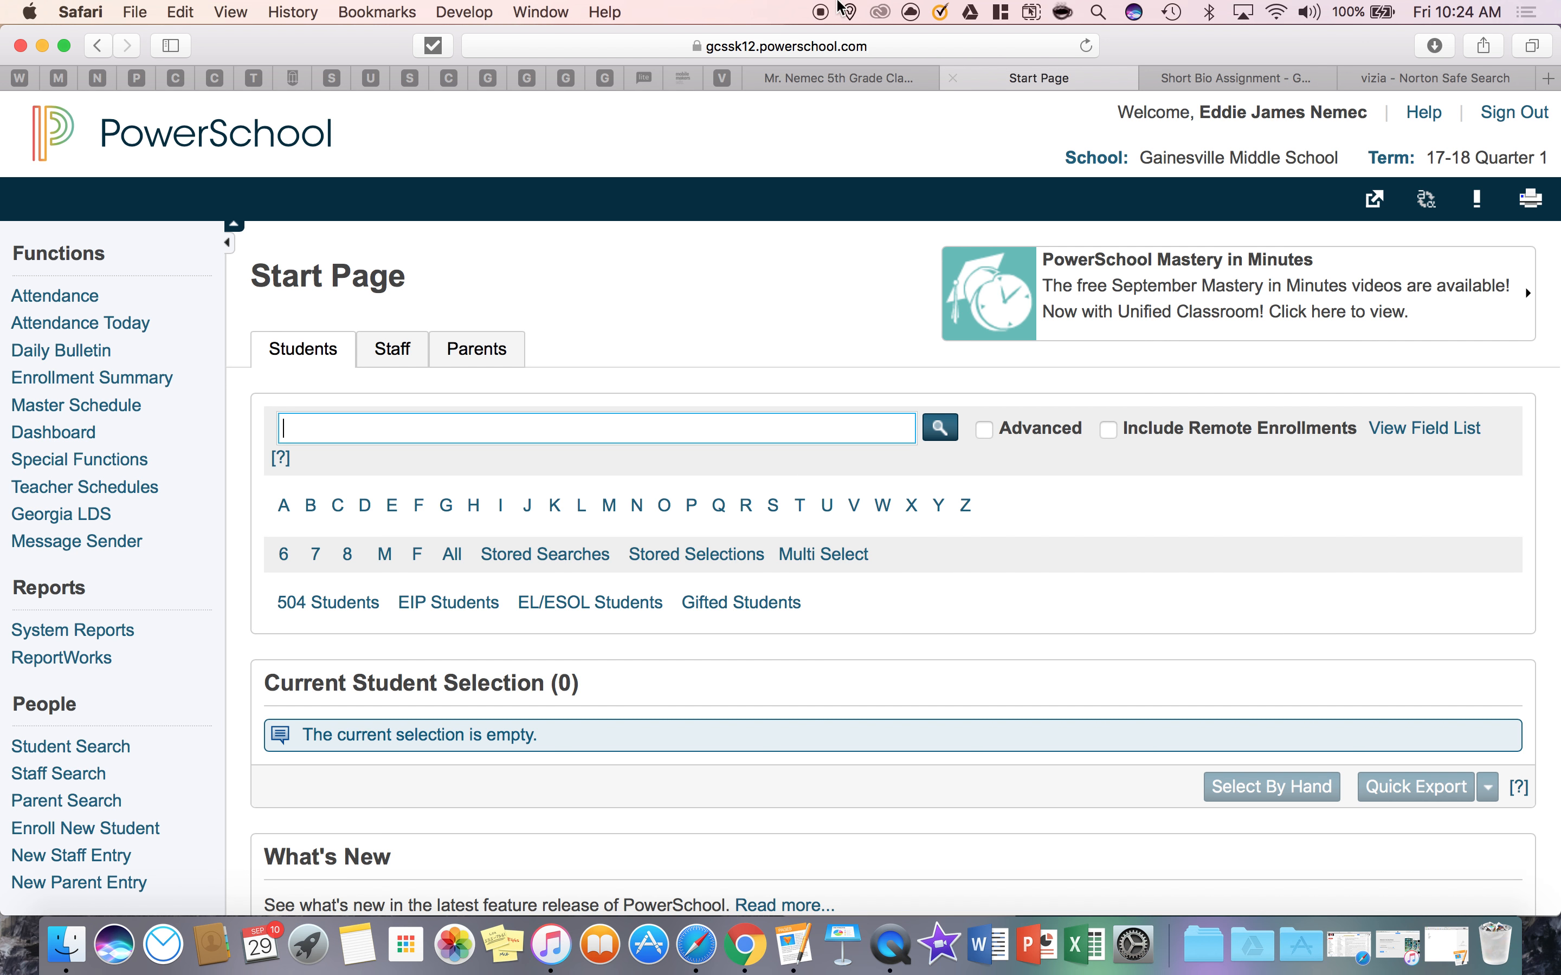
click(950, 80)
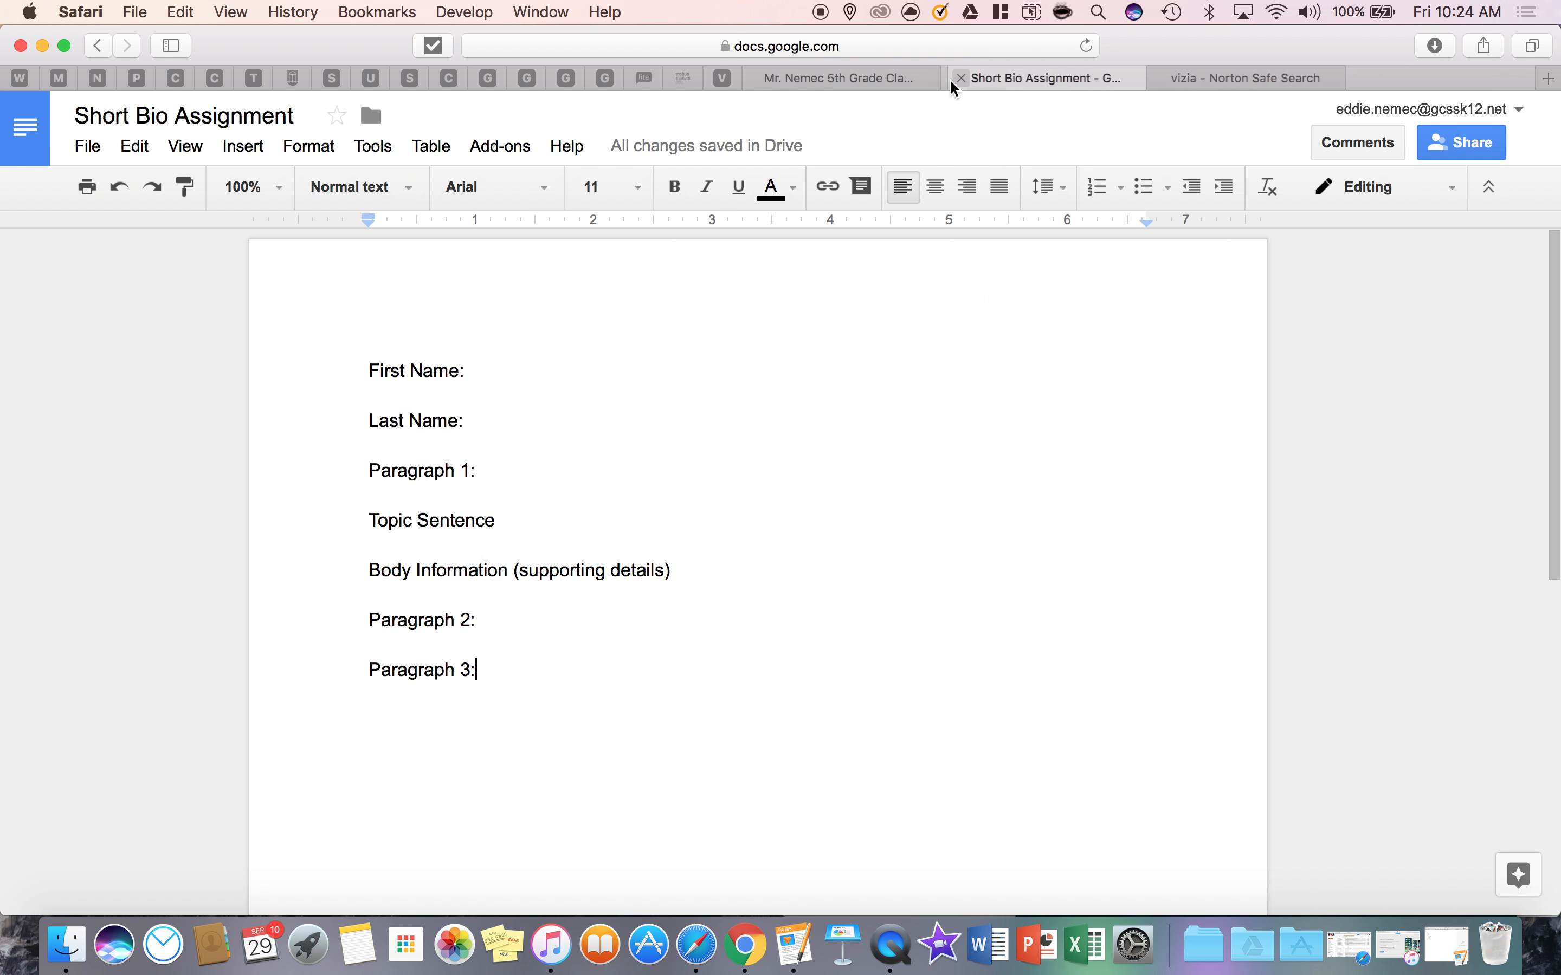
click(1283, 78)
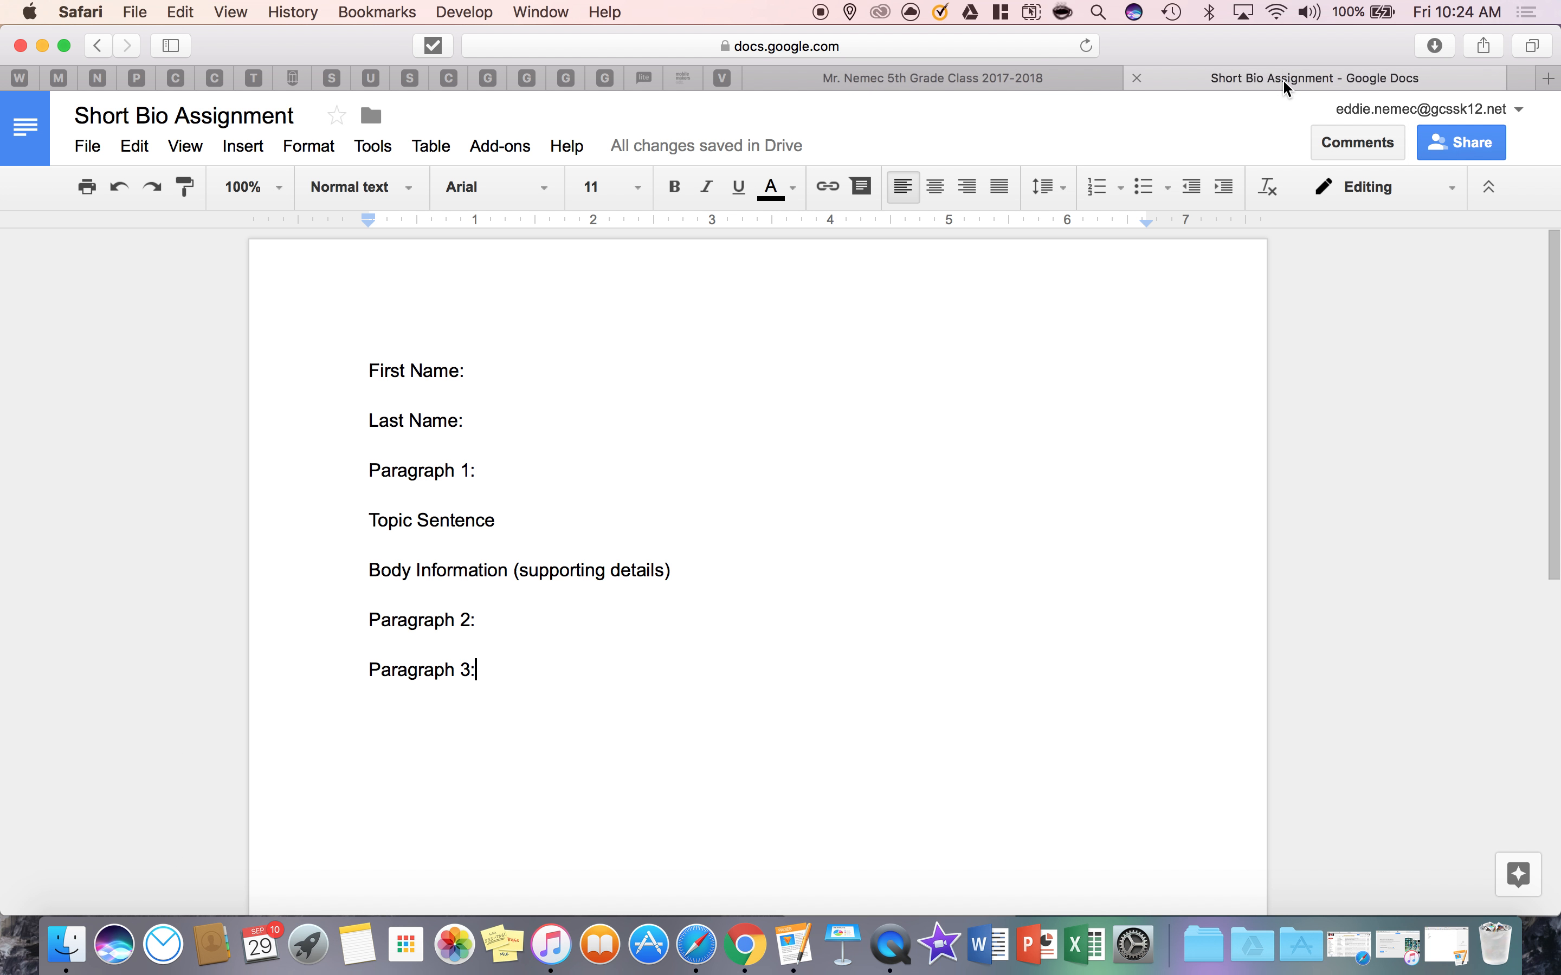
click(1547, 78)
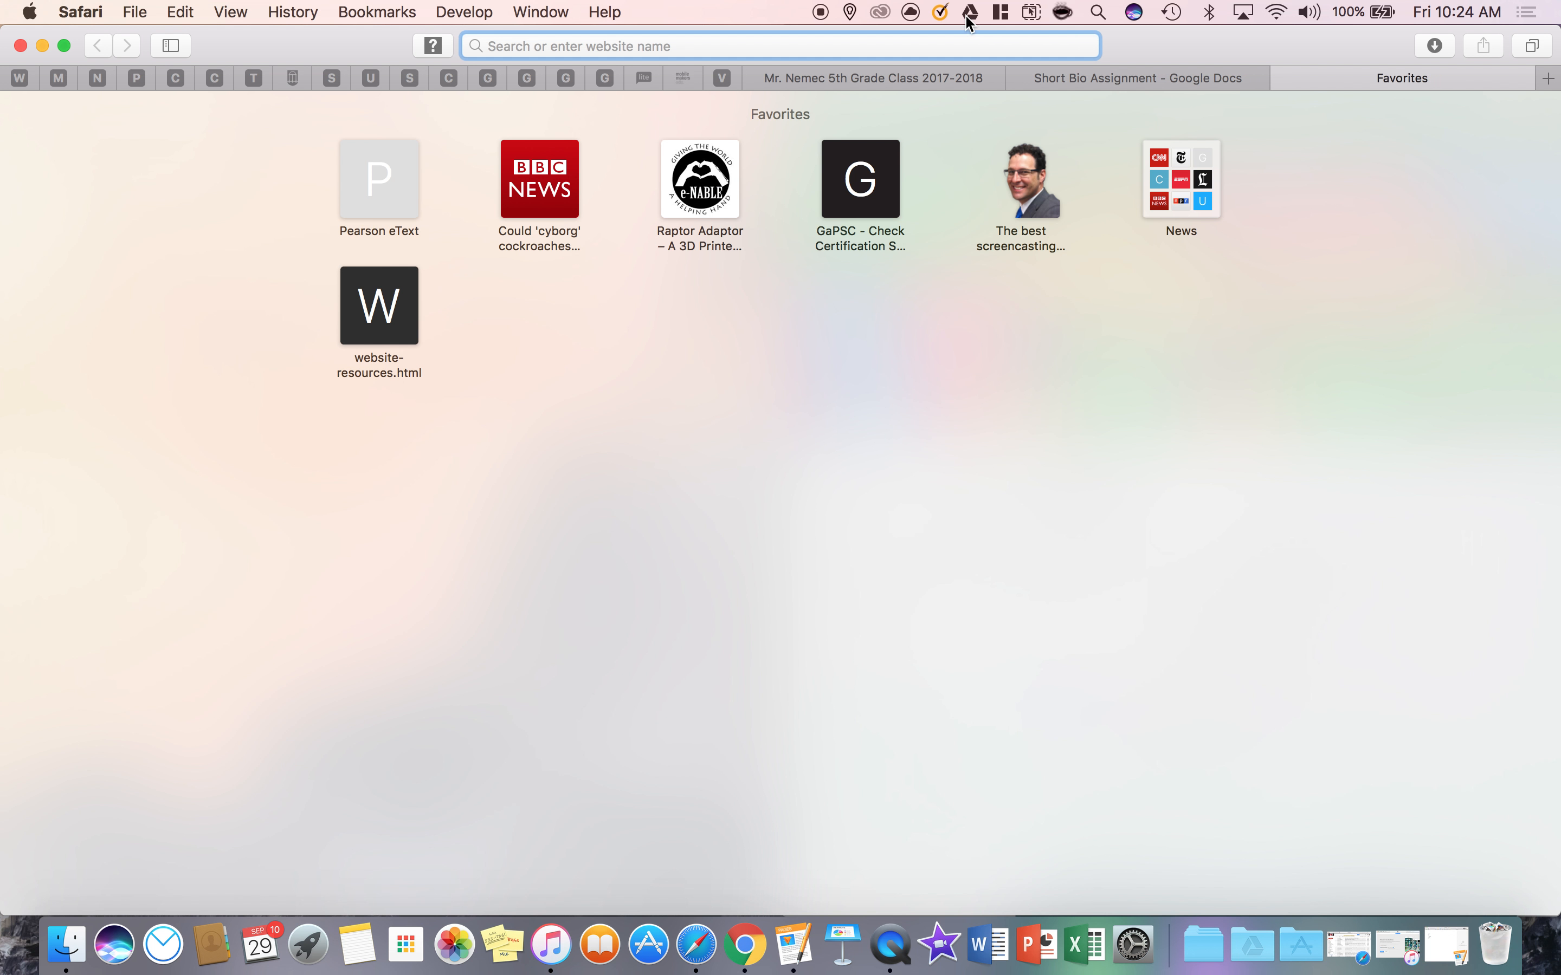
text(ww)
key(BackSpace)
key(BackSpace)
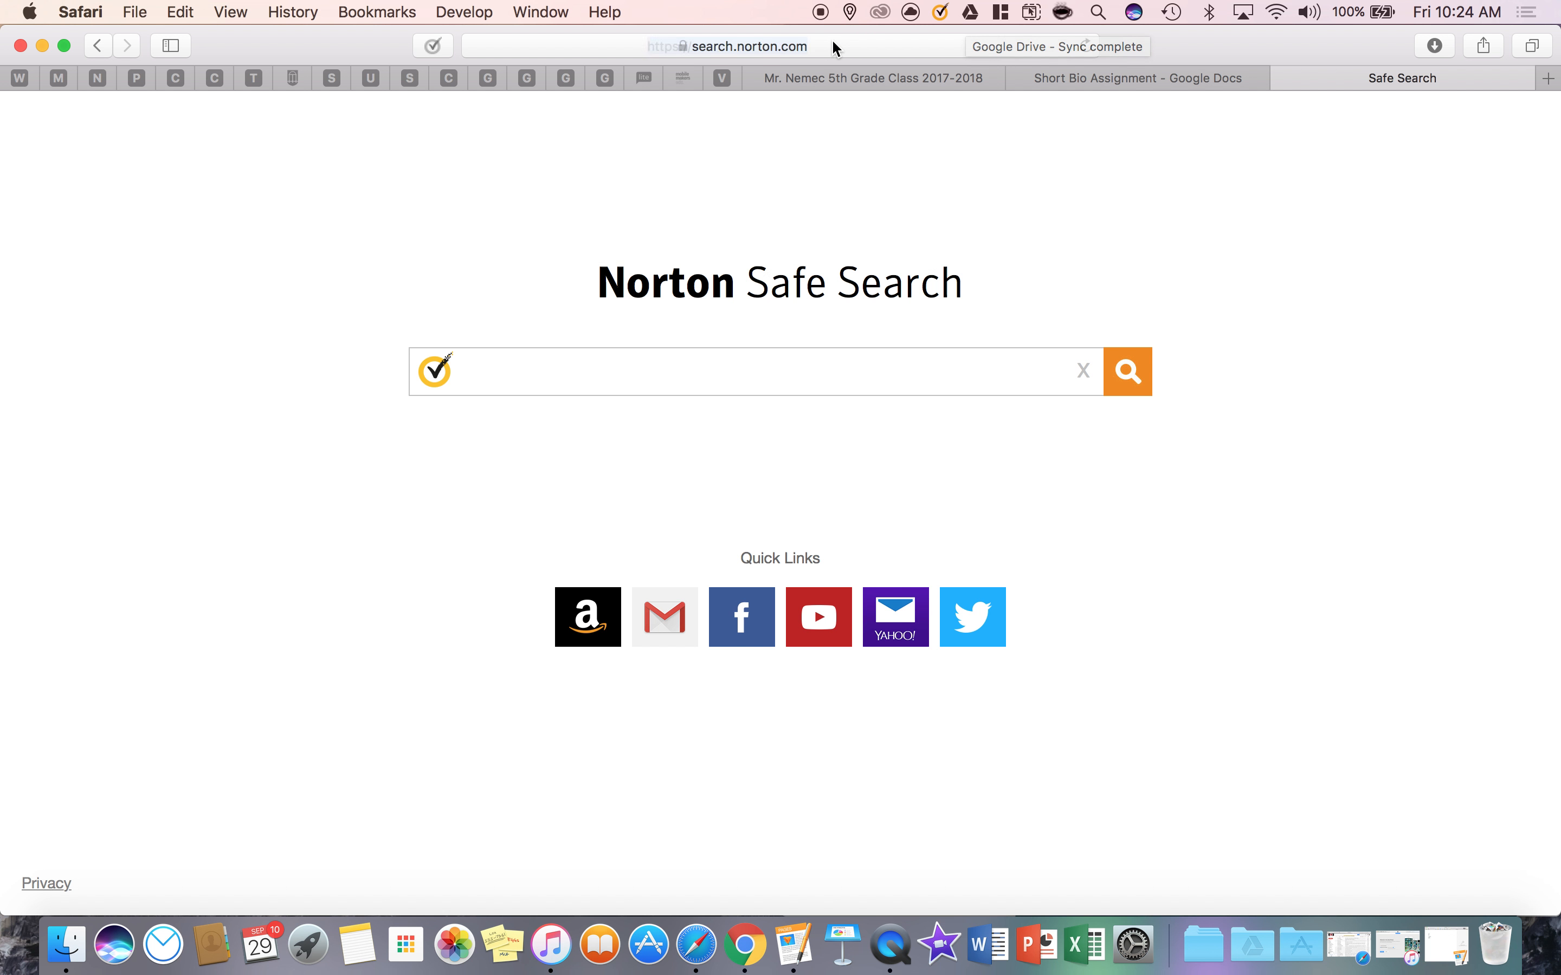
click(903, 46)
text(www.google.com)
key(Return)
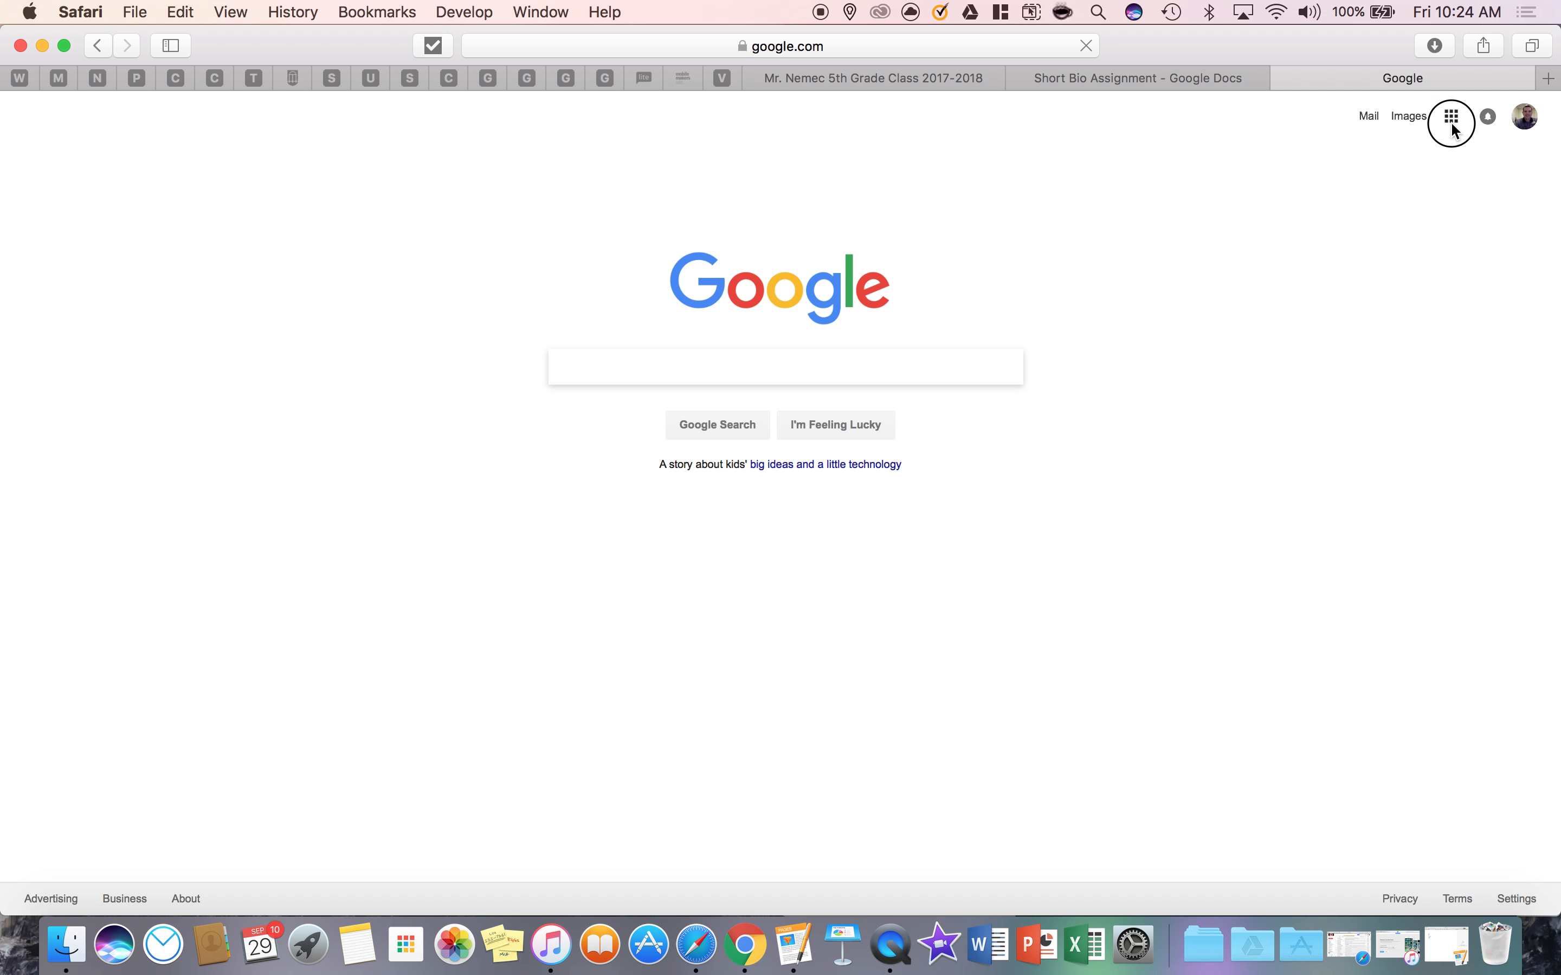
click(1451, 119)
click(1348, 370)
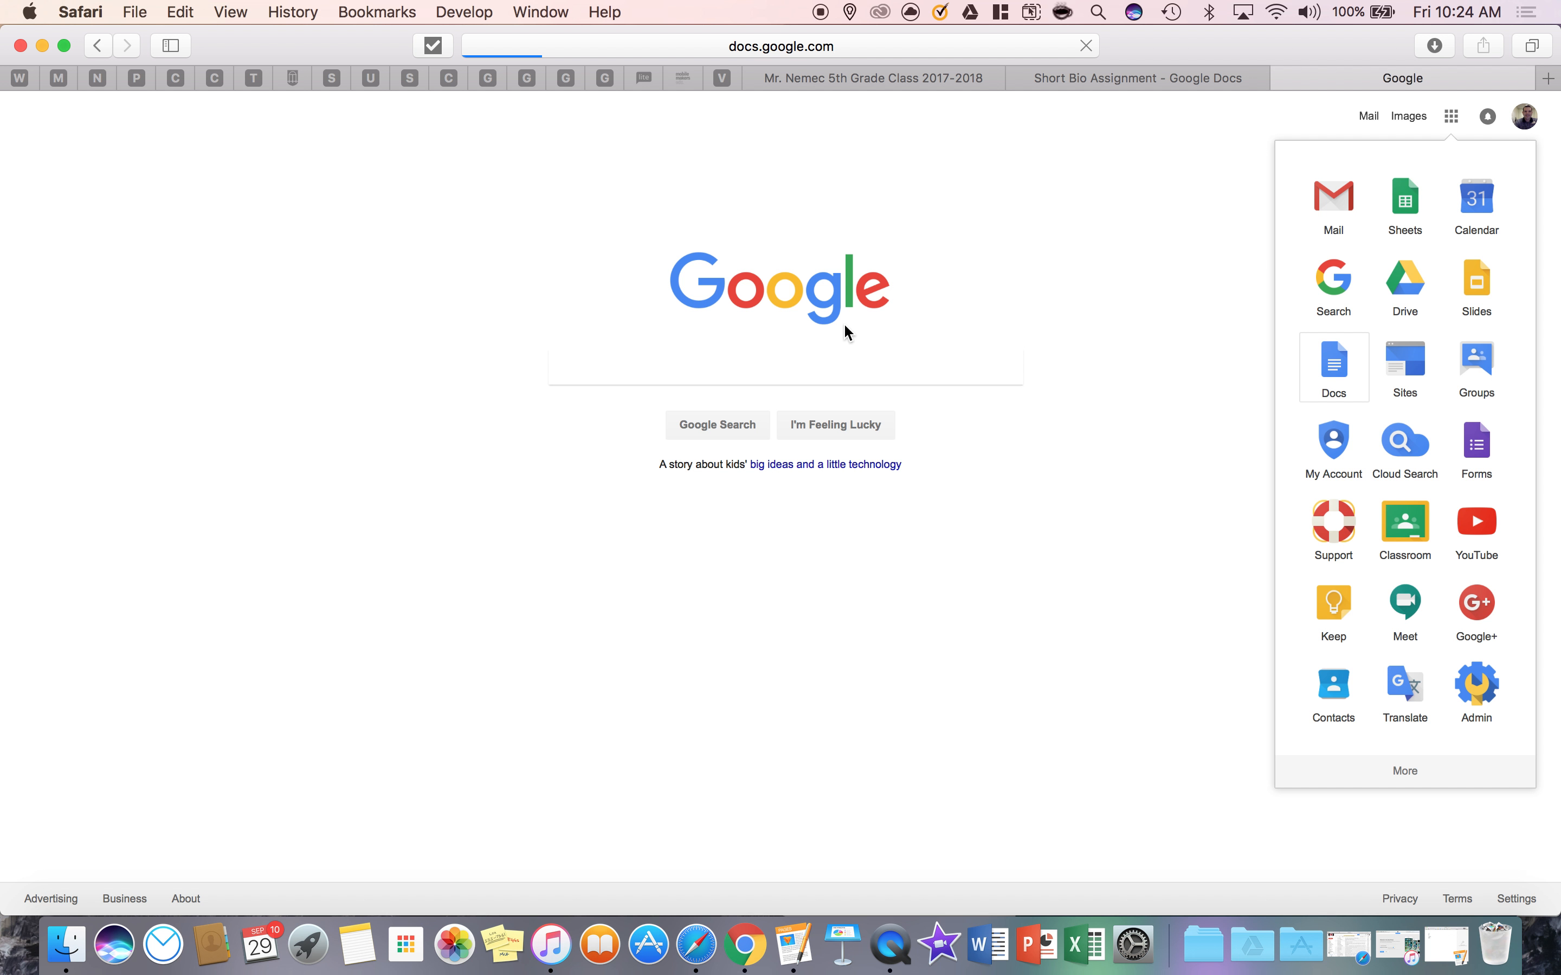
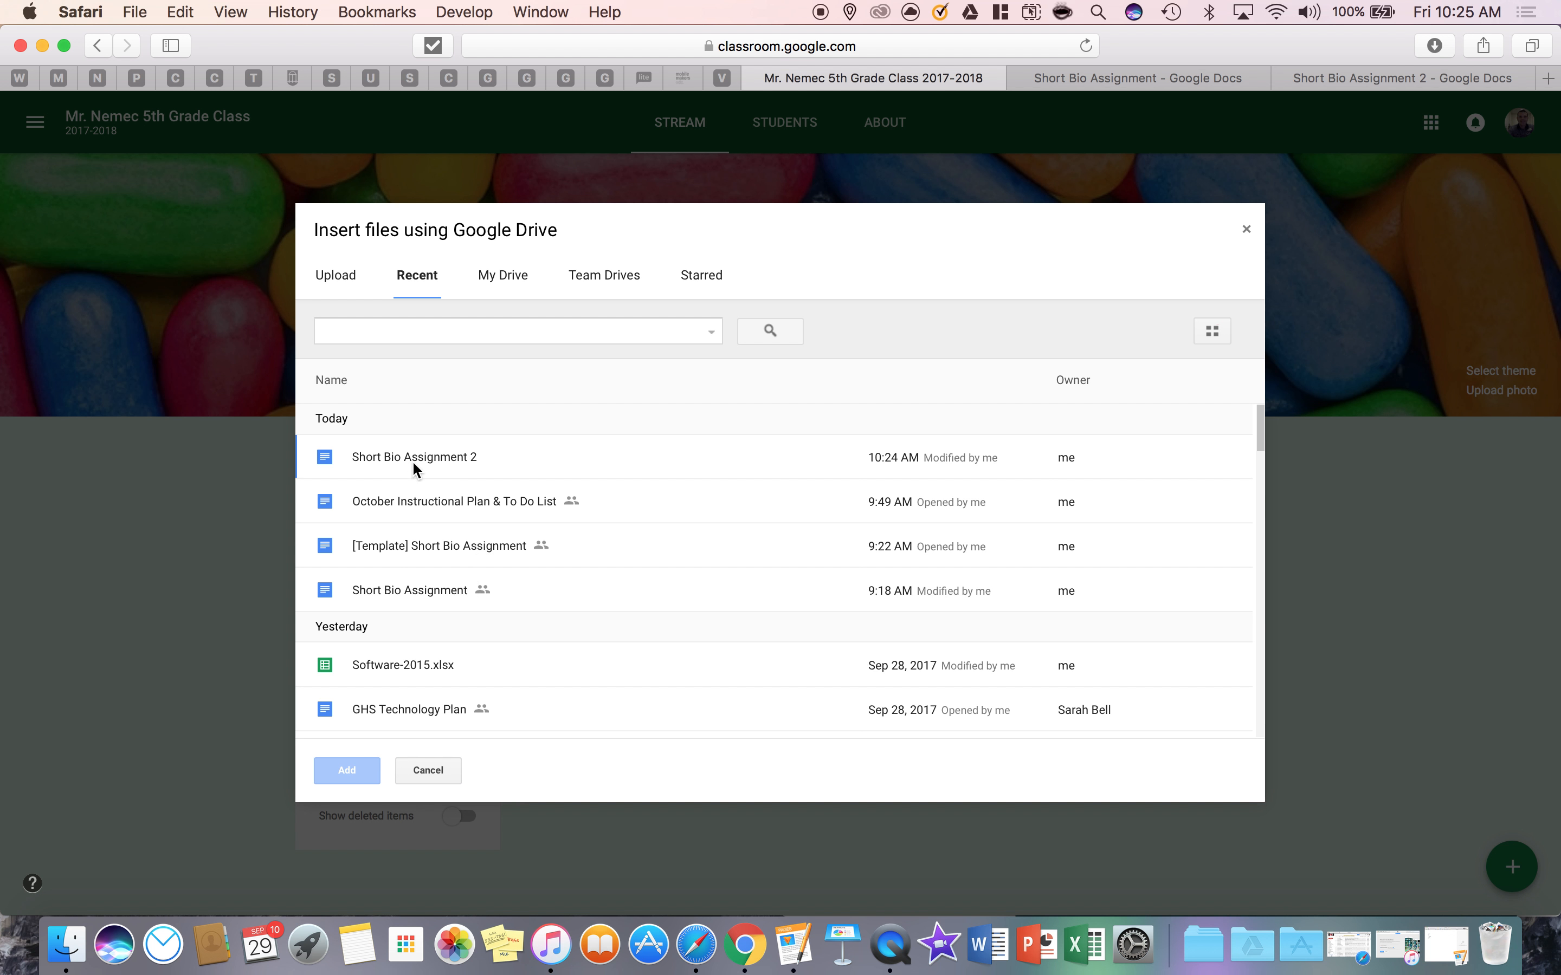
Attach the Drive file "Short Bio Assignment 2" to the assignment and set it to make a copy for each student
click(451, 458)
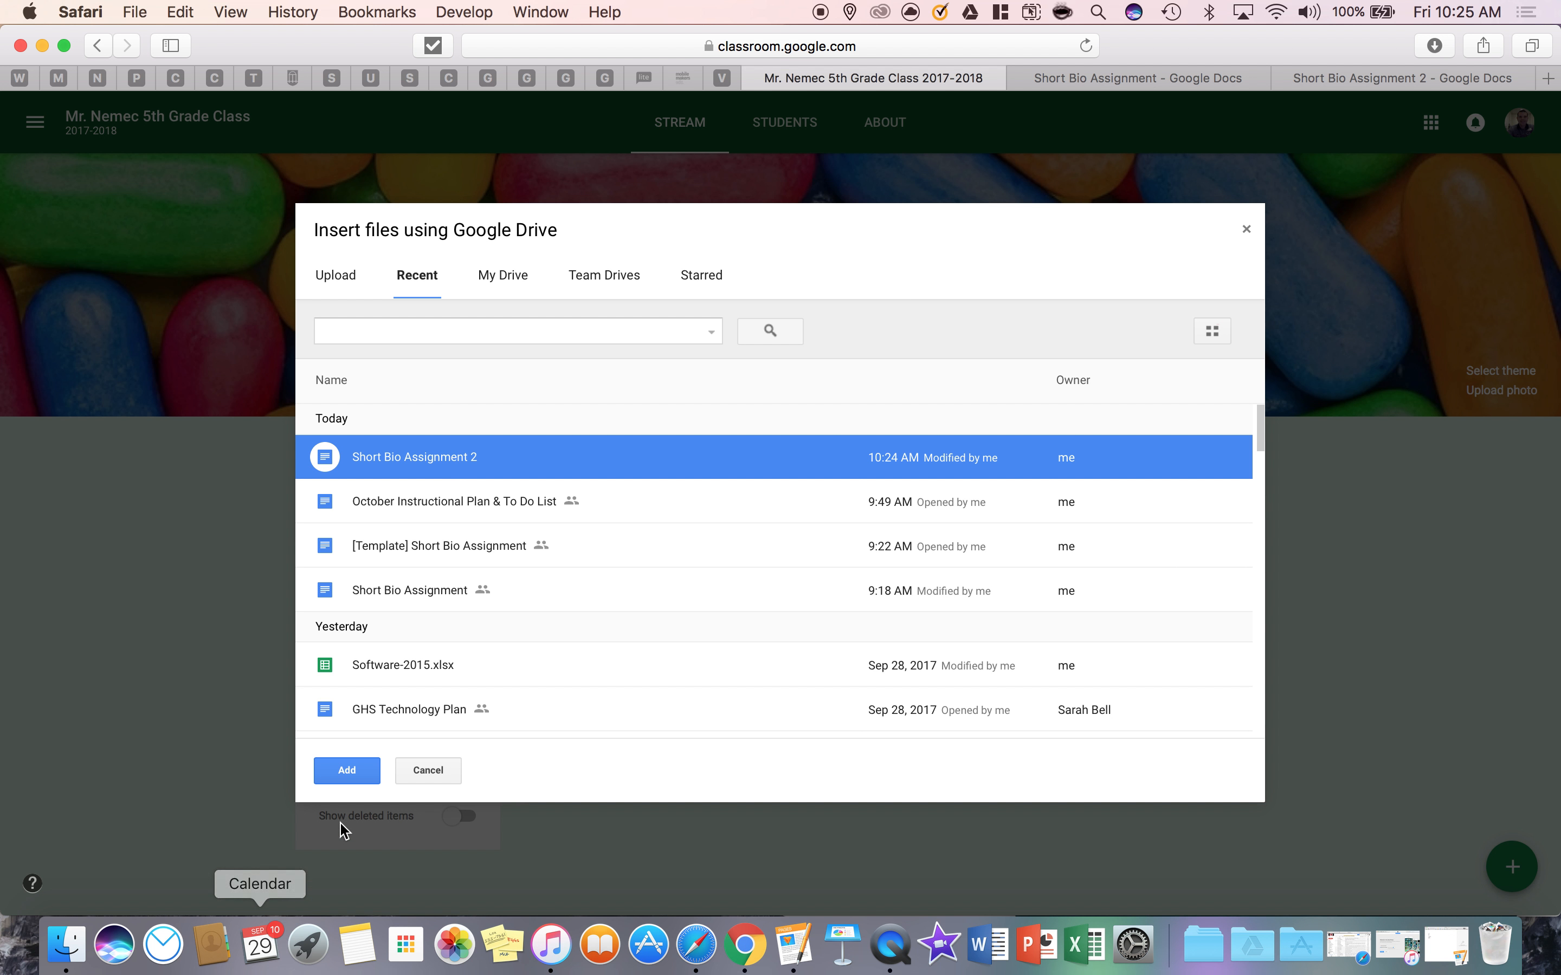
click(350, 774)
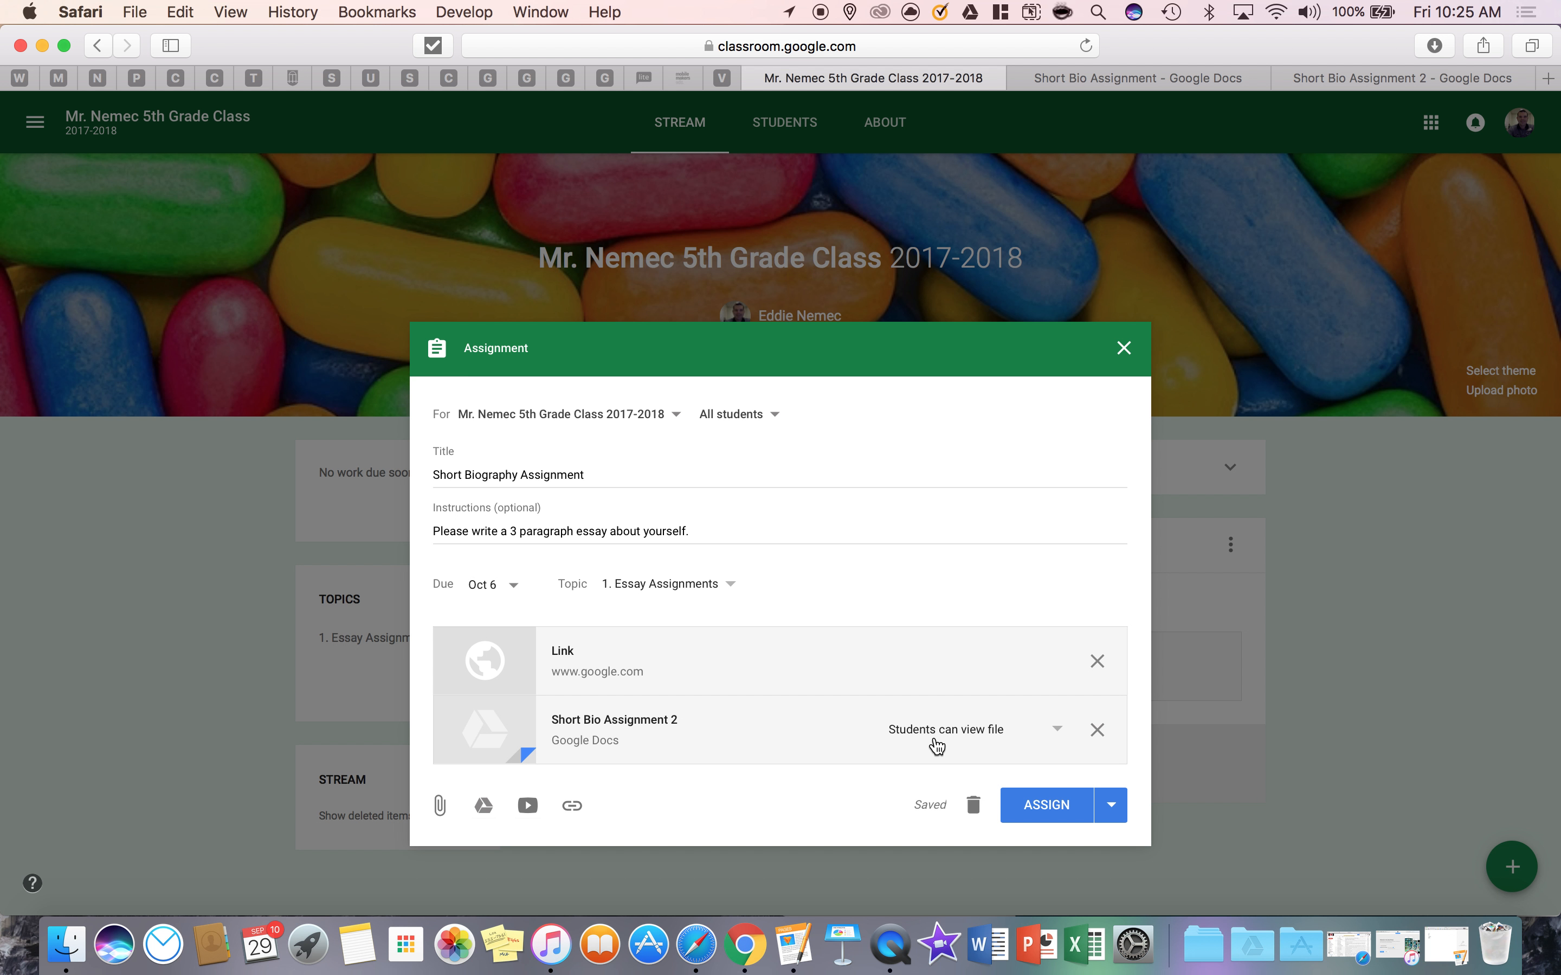
click(1058, 732)
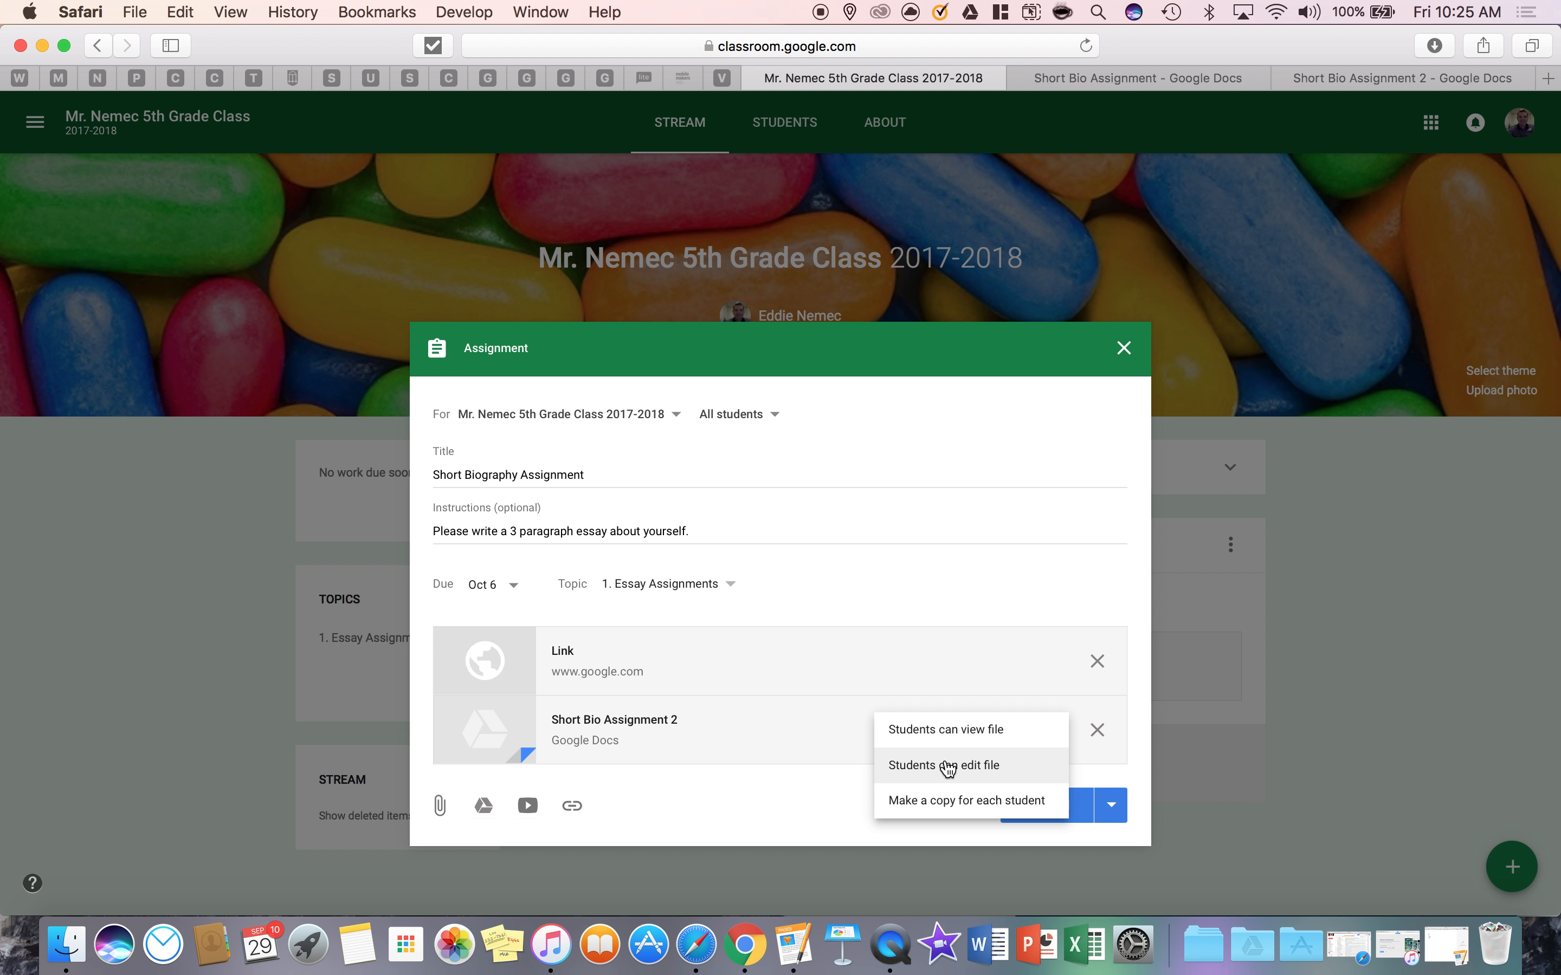
click(937, 814)
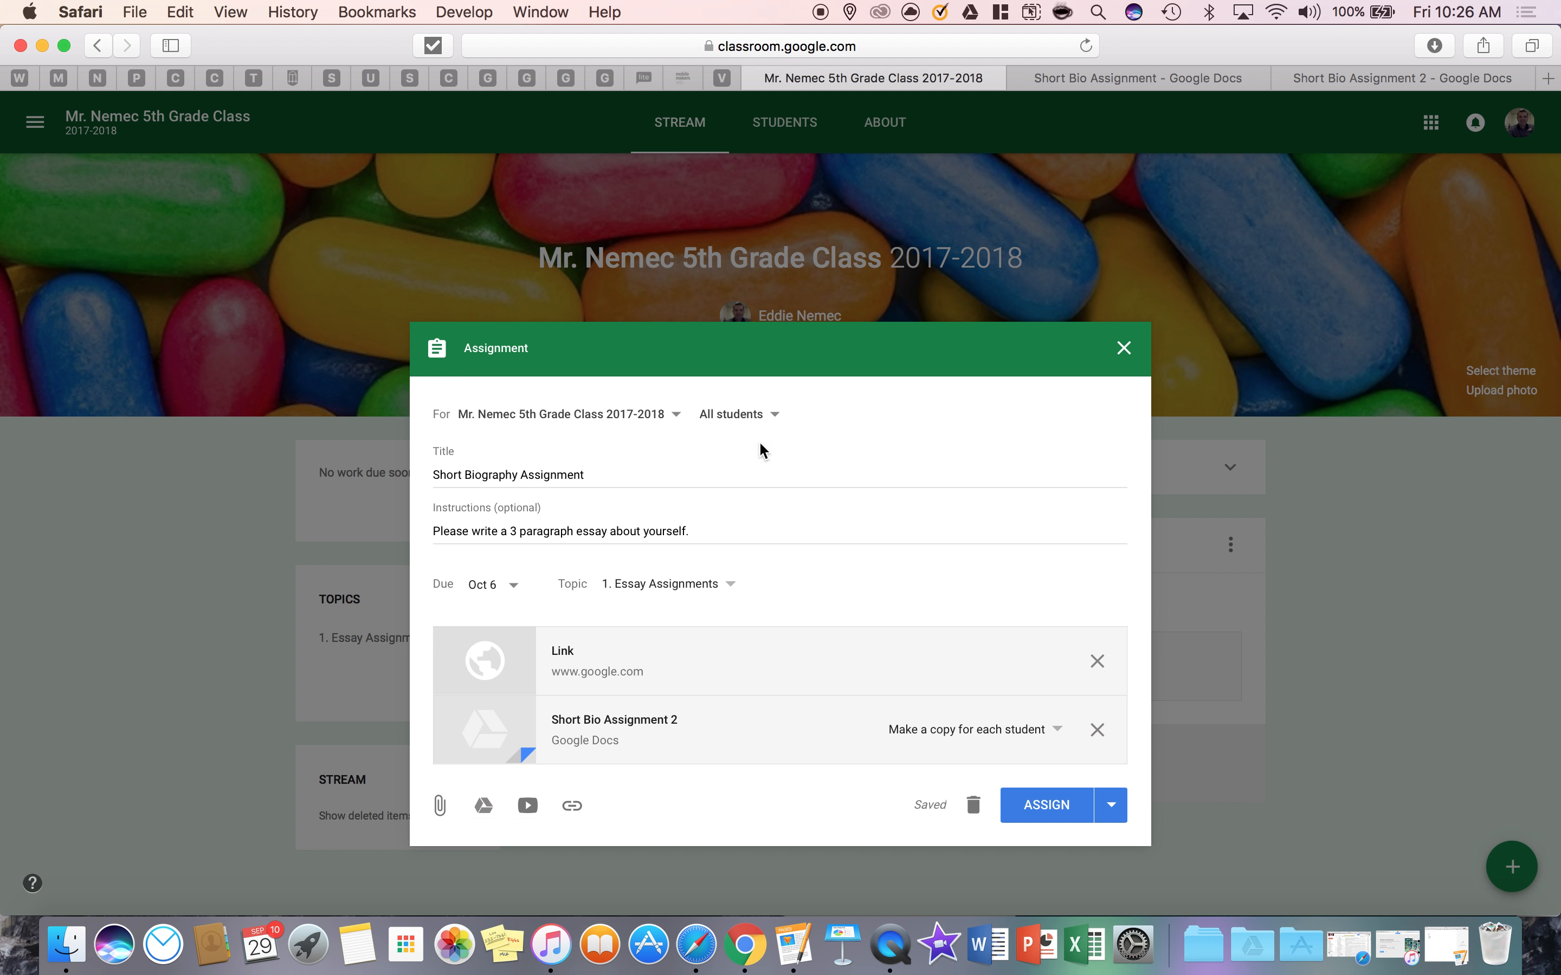
Review which students and classes the assignment can be given to, keeping the current selection
click(773, 416)
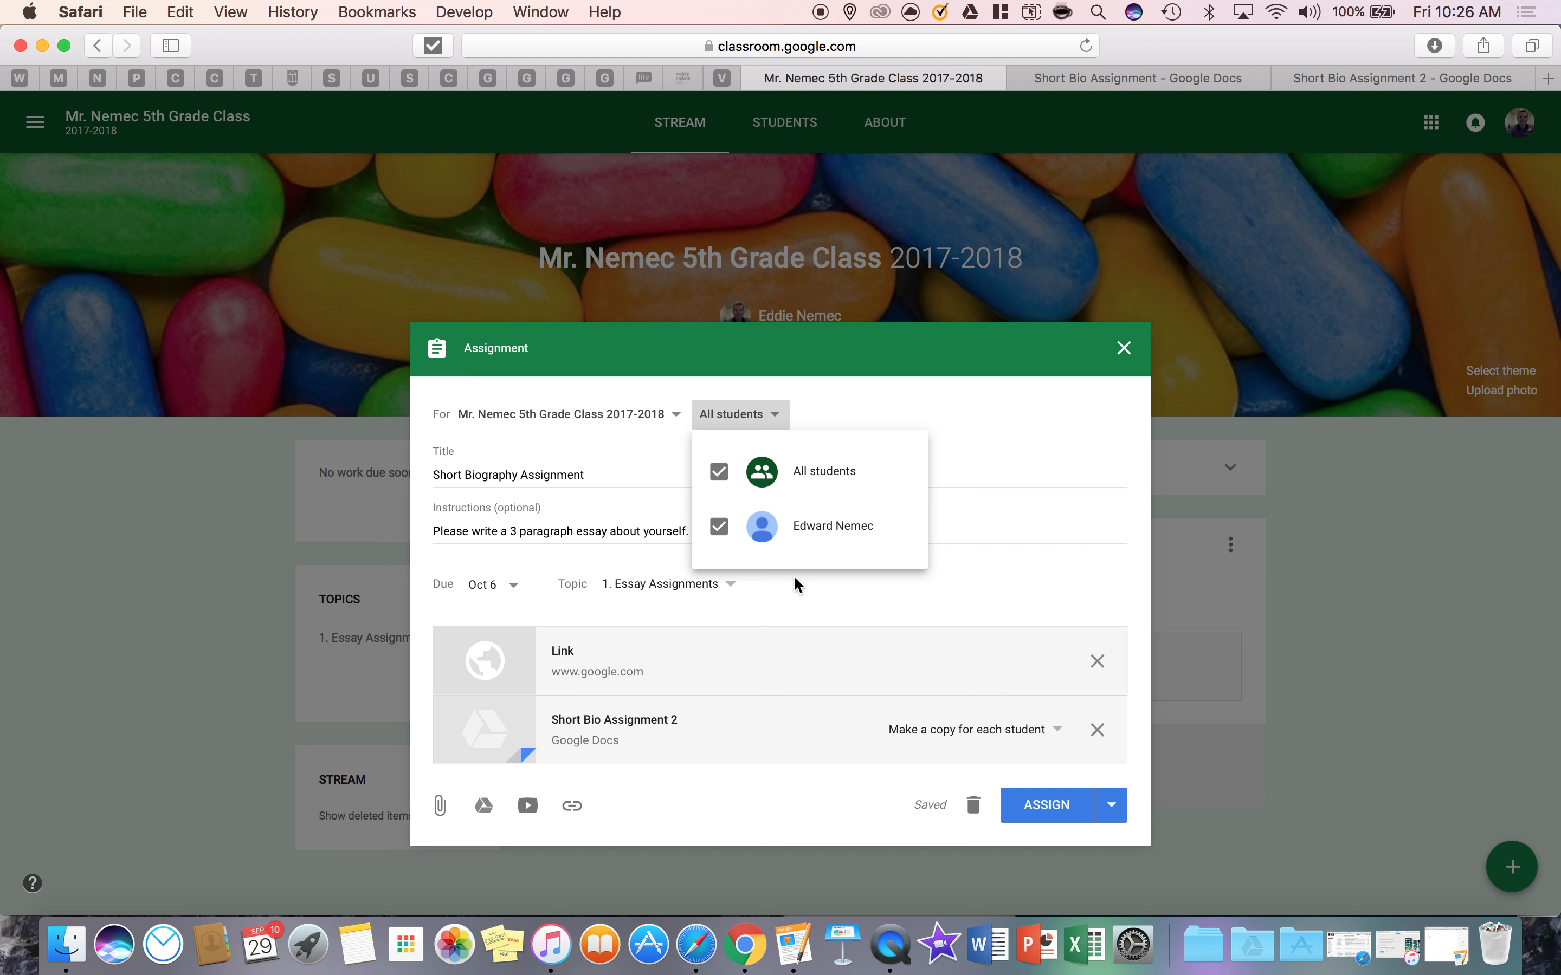
click(917, 404)
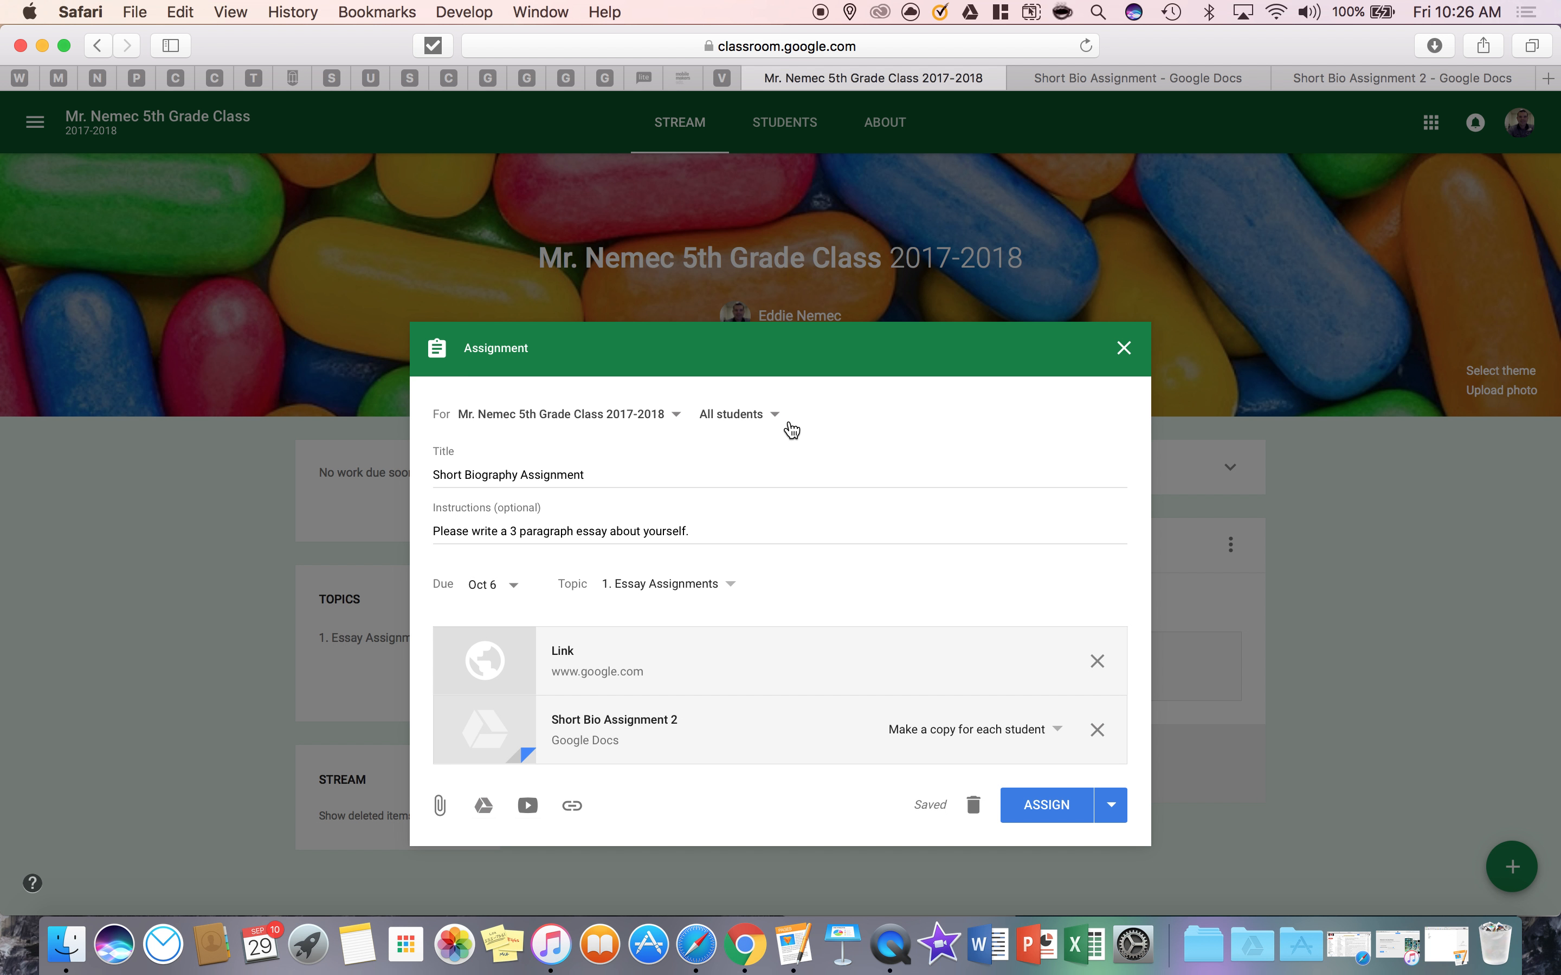
click(767, 414)
click(666, 418)
click(666, 418)
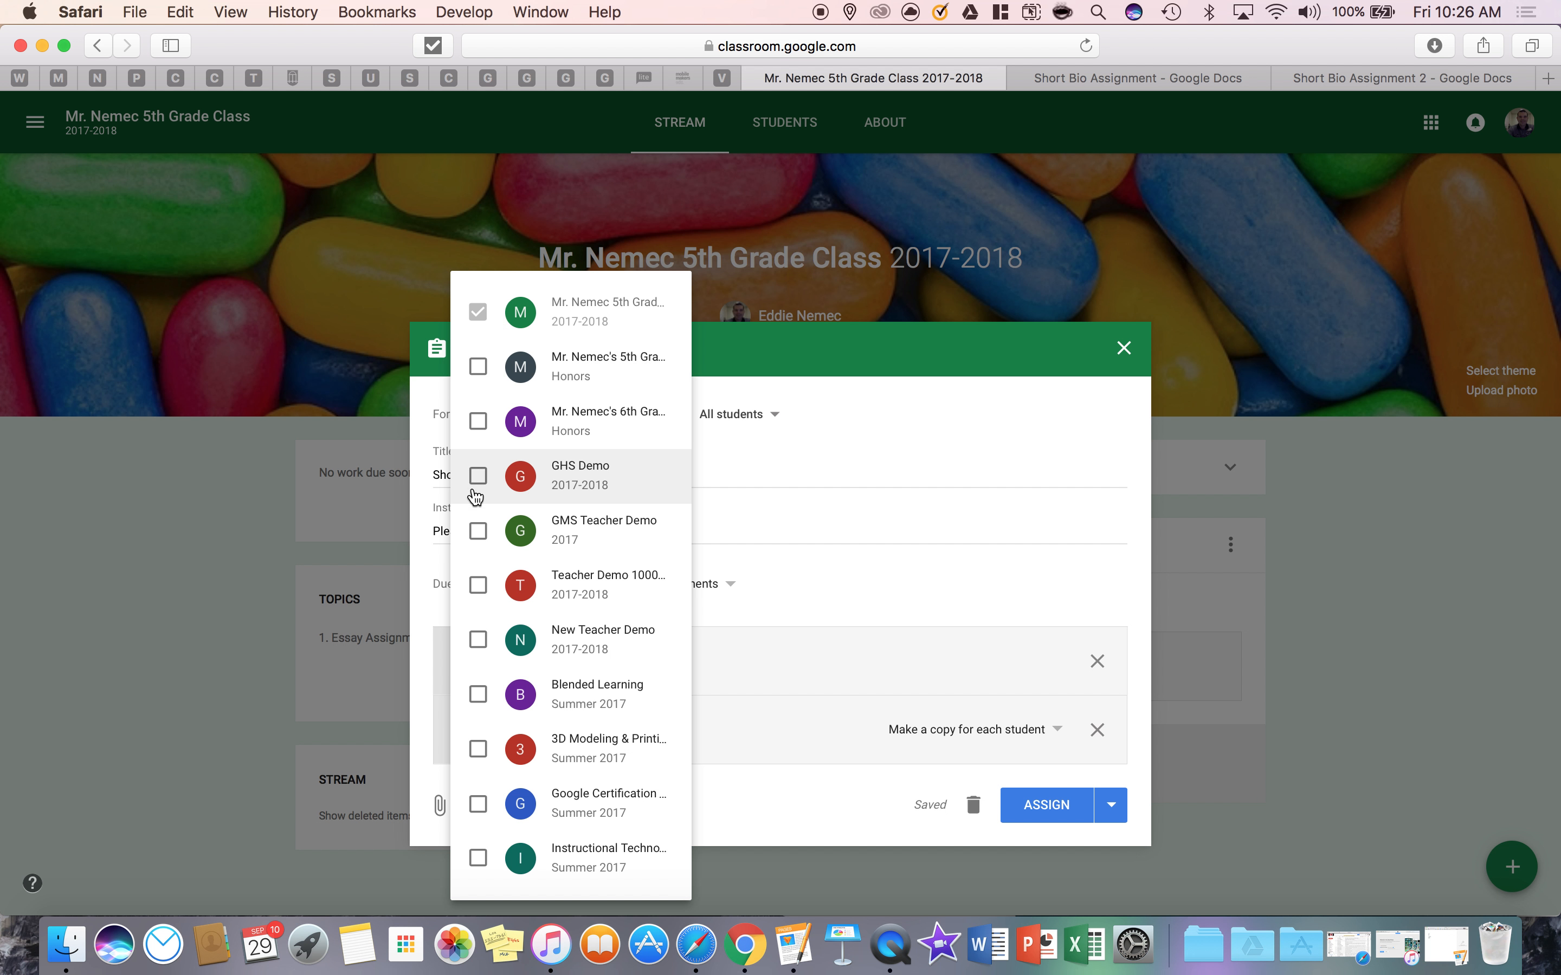
click(987, 400)
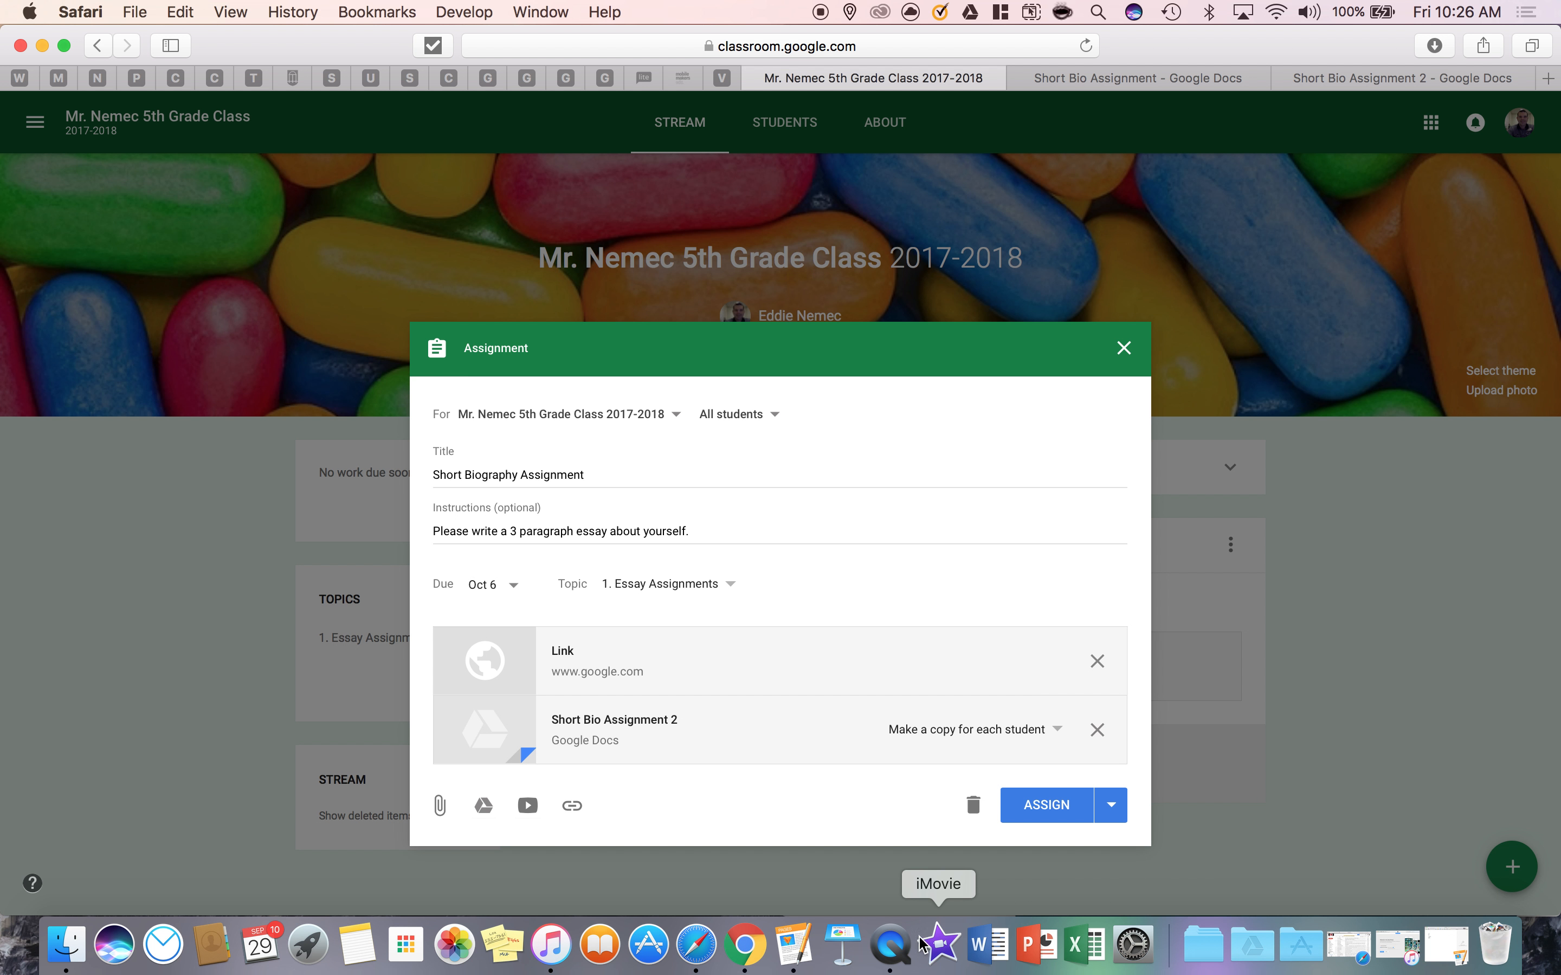
Switch to QuickTime Player, move the mirrored phone screen up into full view, and return to the assignment
click(890, 945)
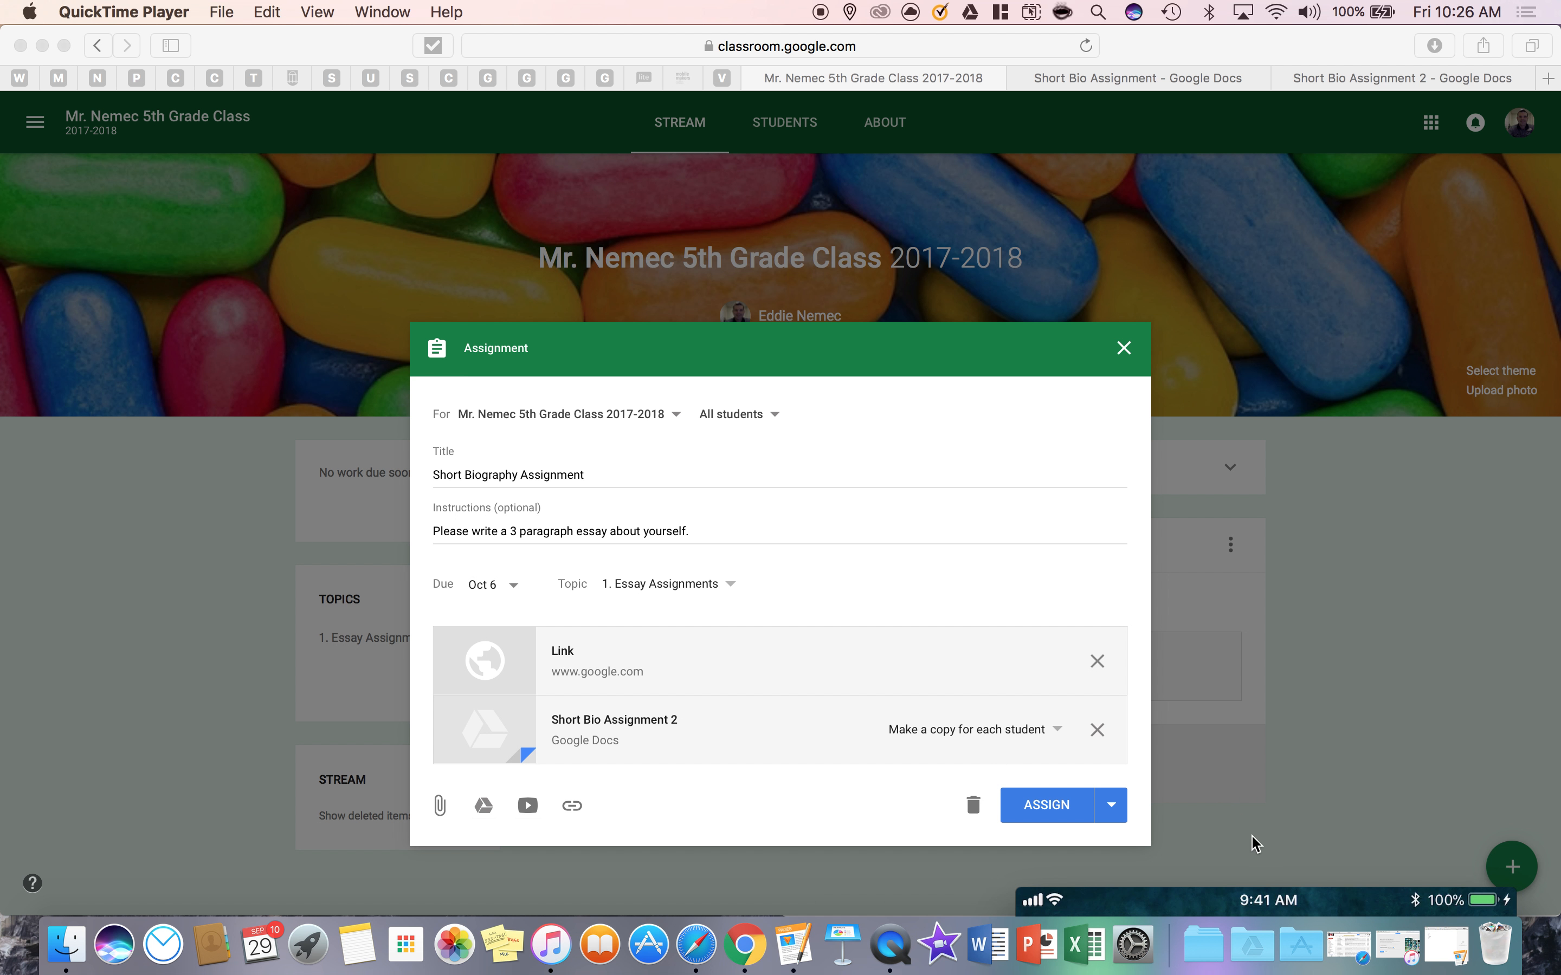
drag(1254, 888, 1286, 162)
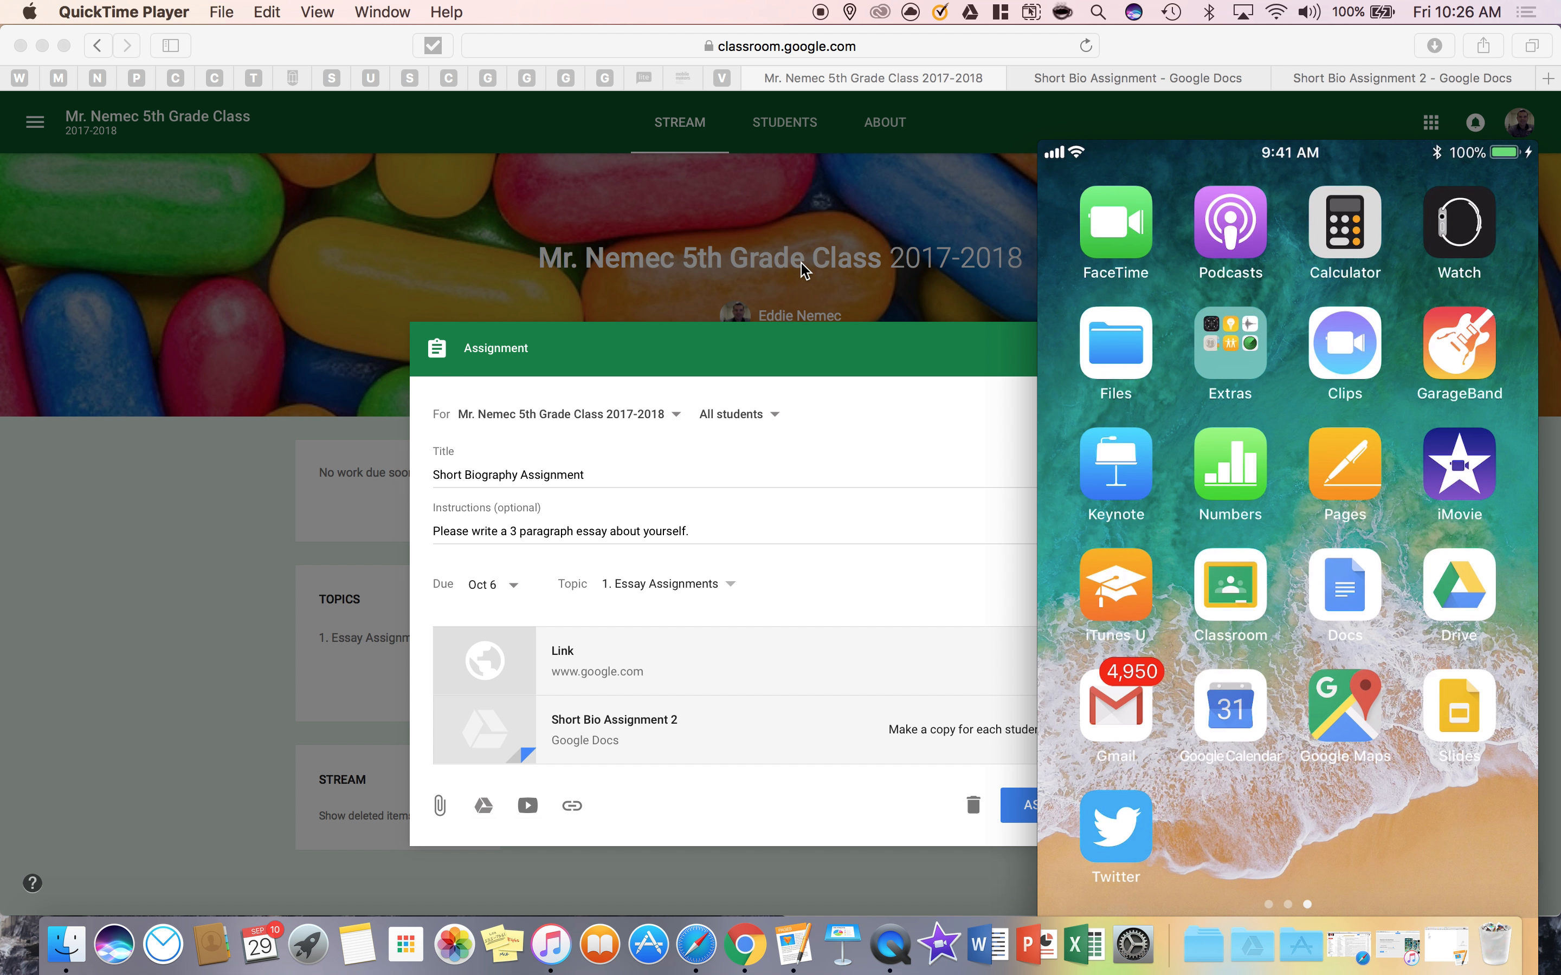
click(891, 366)
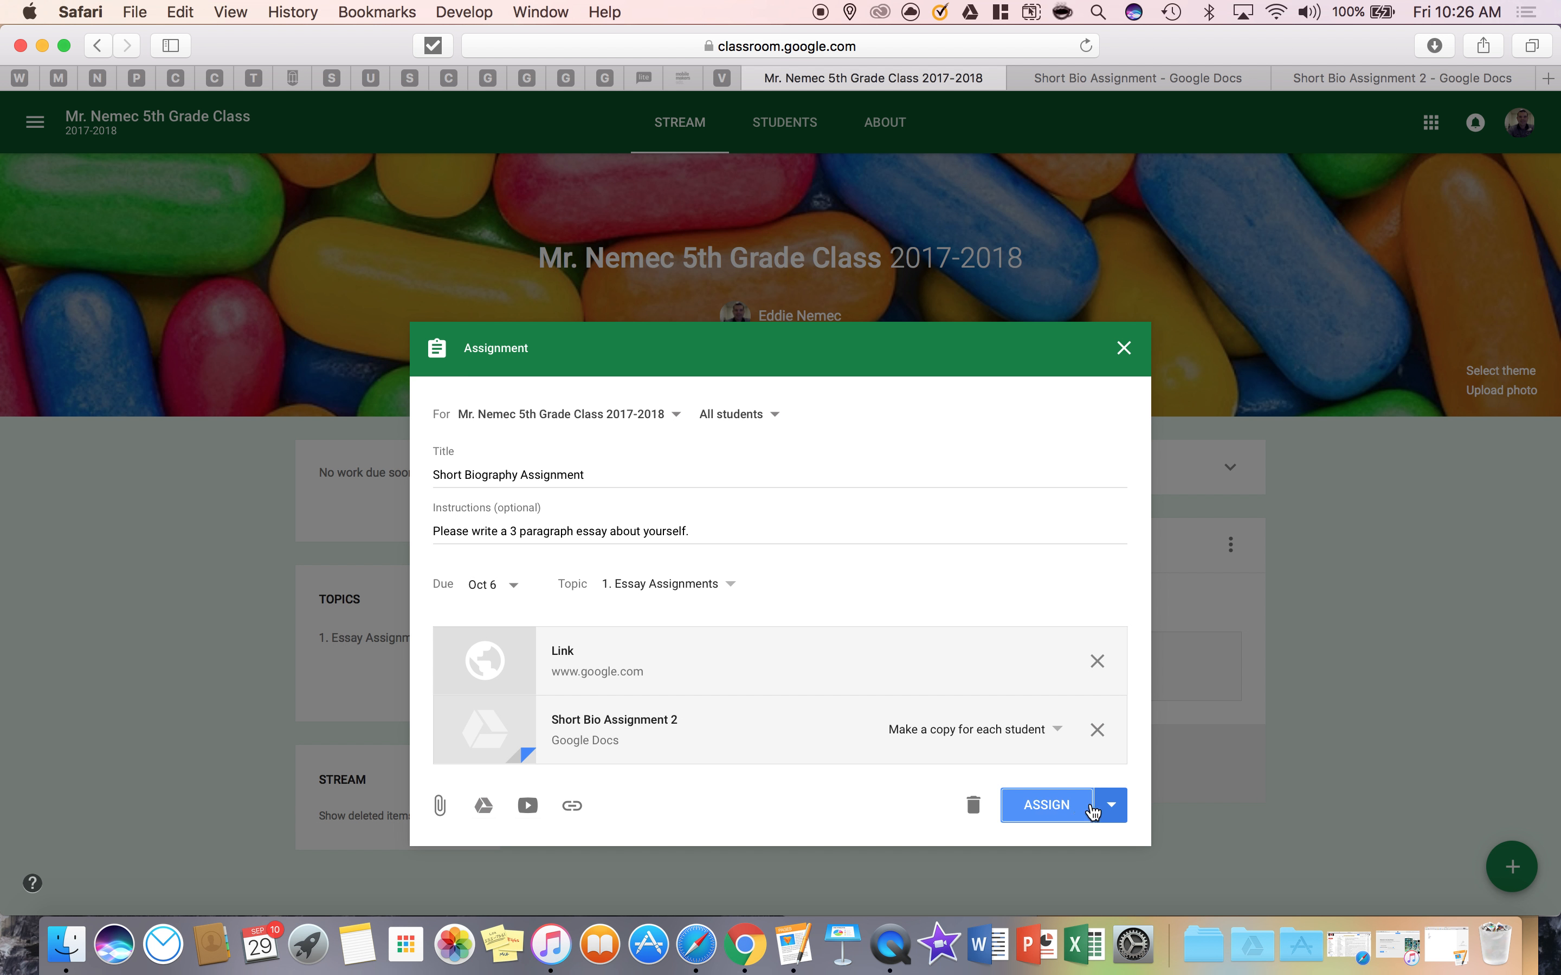
Check the alternative posting options and assign the Short Biography Assignment to the class
click(1112, 806)
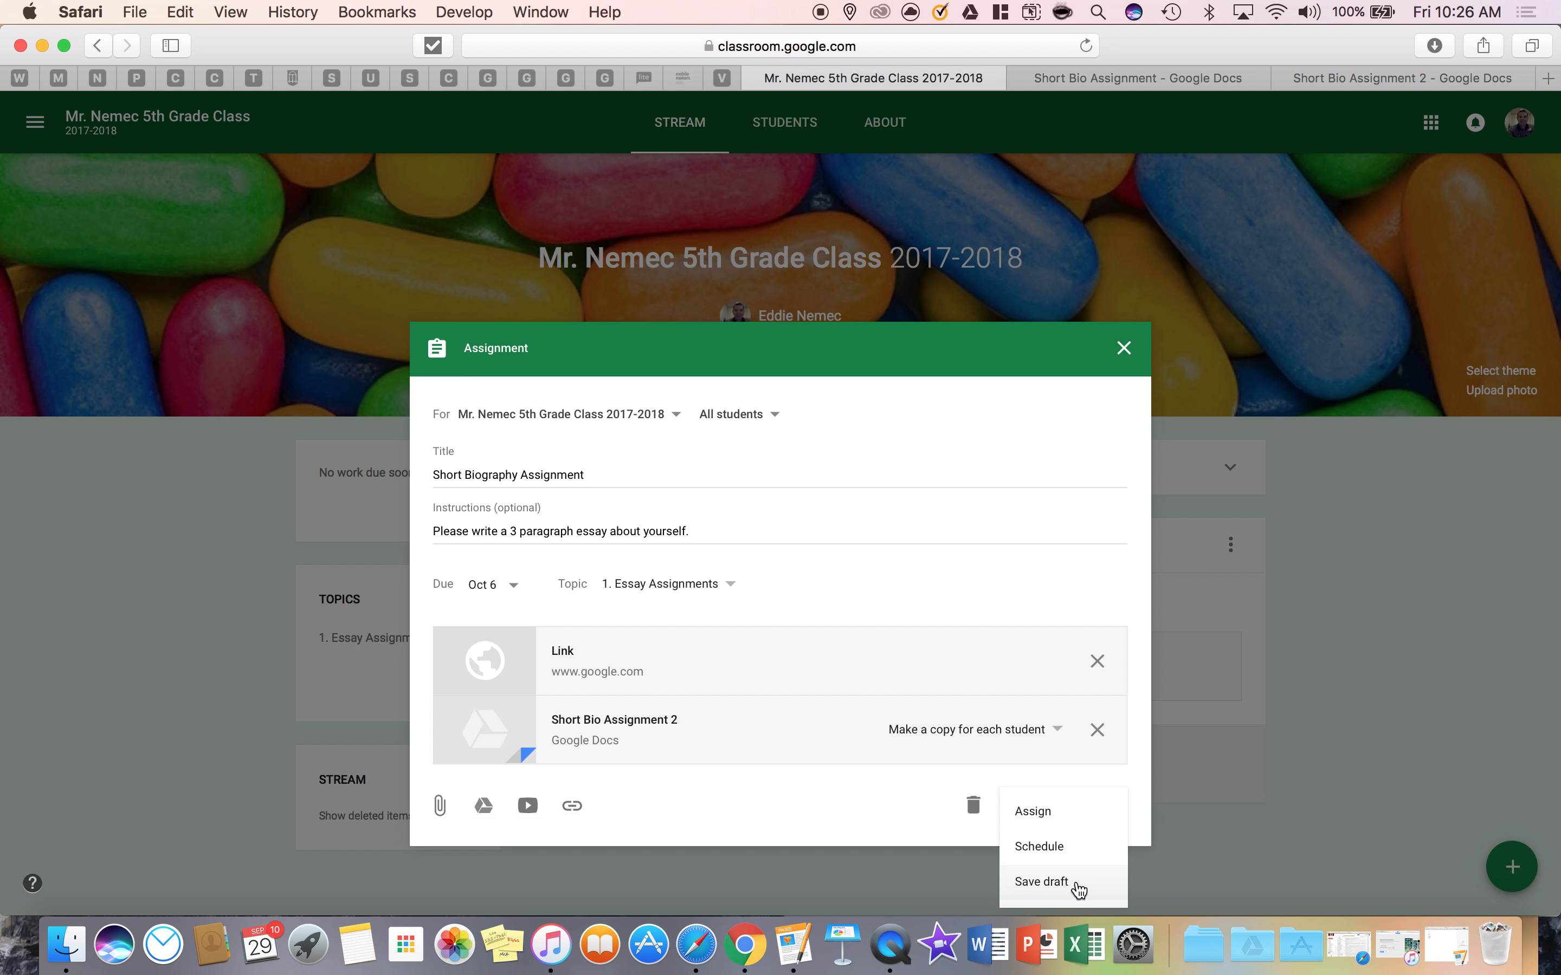
click(836, 810)
click(1055, 813)
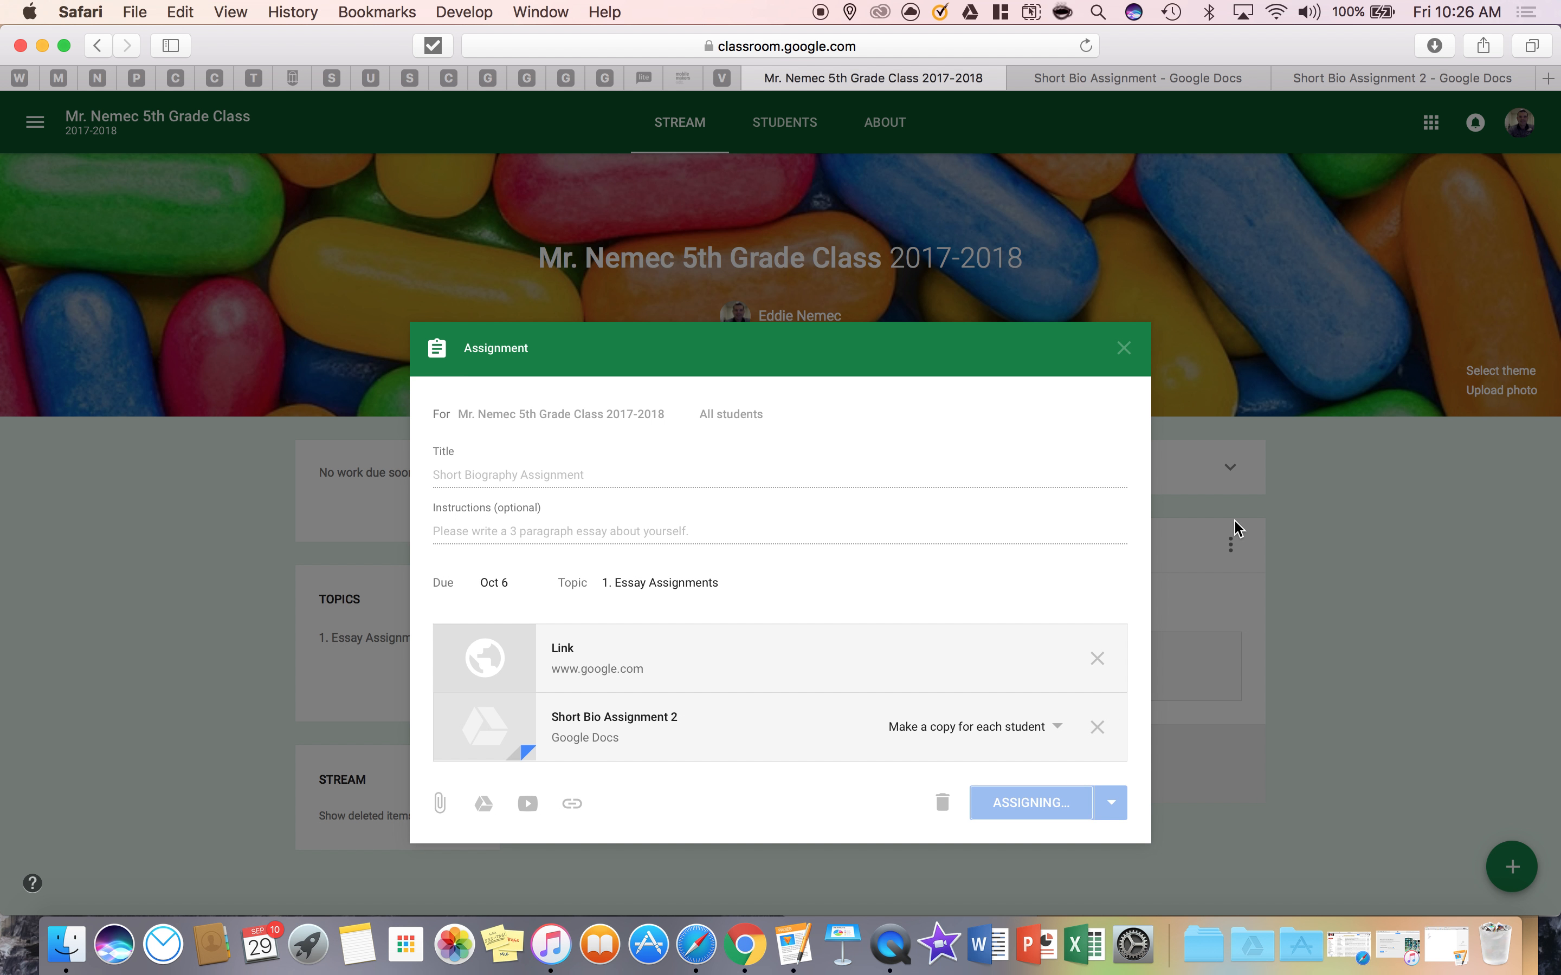
Arrange the teacher's Safari and student's Chrome windows side by side, with QuickTime Player's mirrored phone screen over the Safari window
click(891, 945)
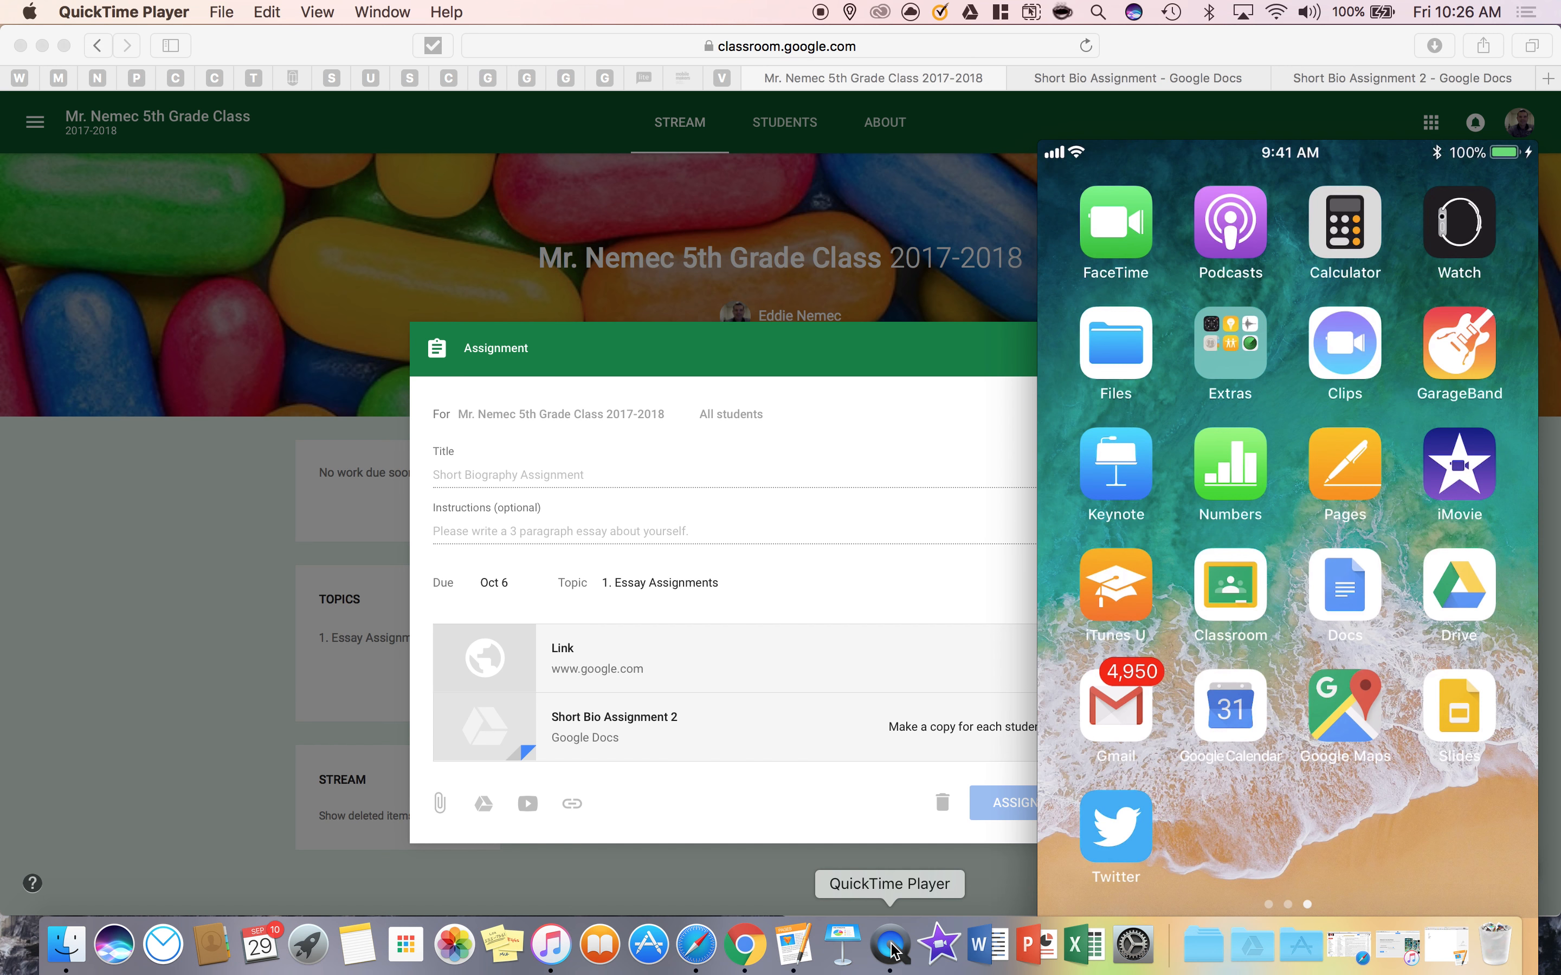
drag(1205, 40, 714, 82)
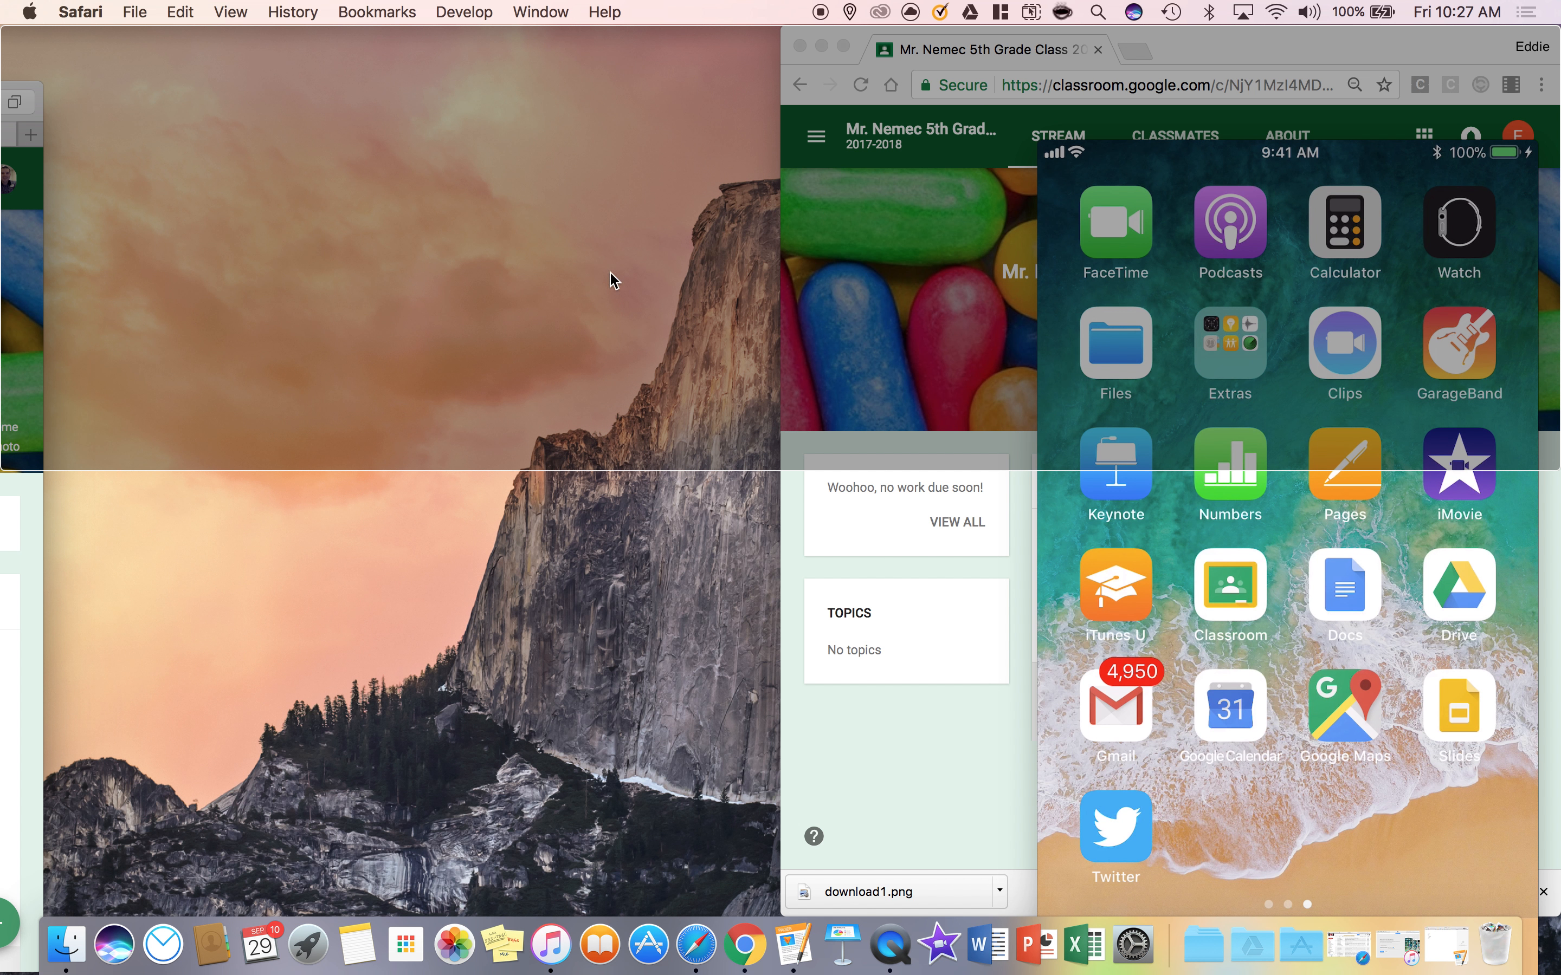
click(567, 600)
click(1127, 644)
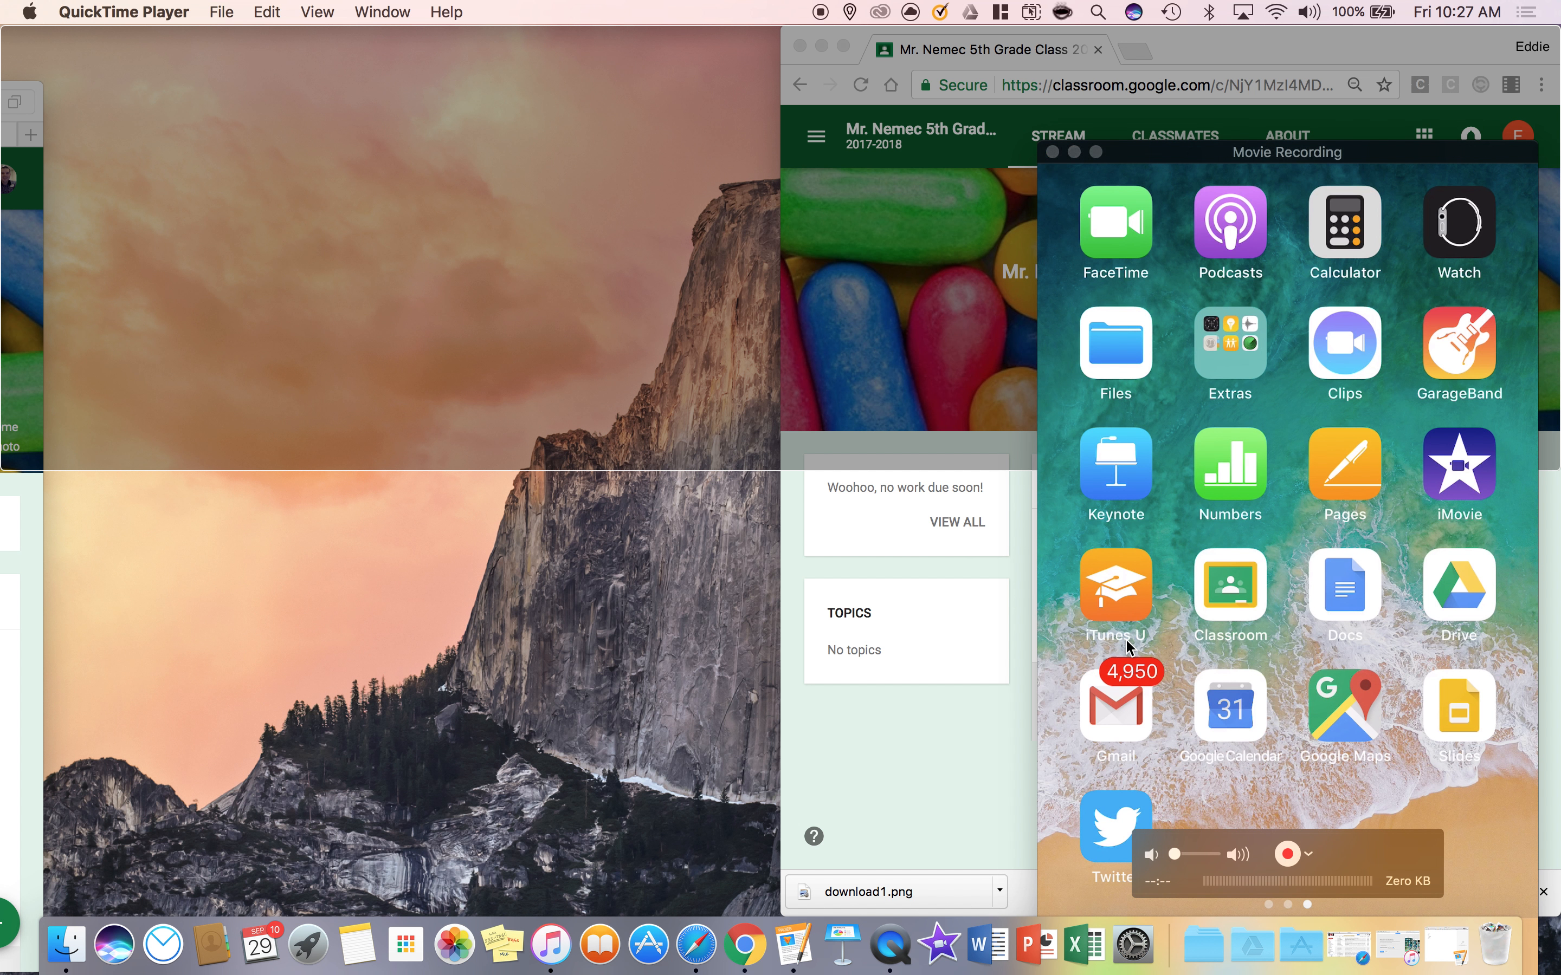
click(2, 600)
drag(37, 103, 3, 164)
drag(1187, 145, 978, 88)
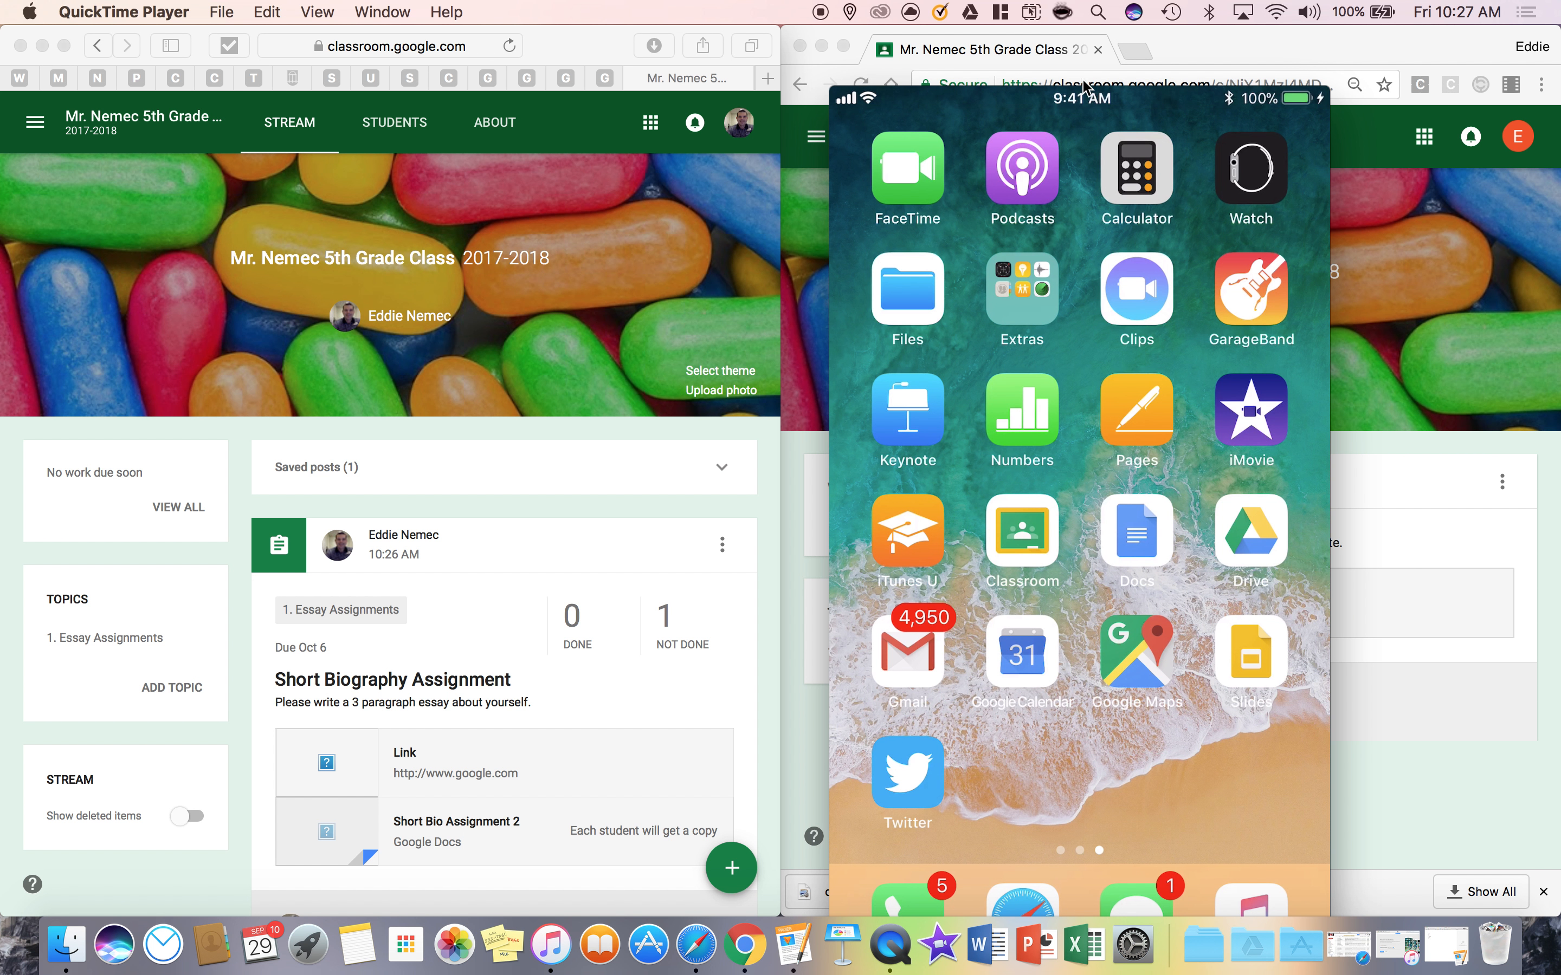
drag(1089, 91, 542, 78)
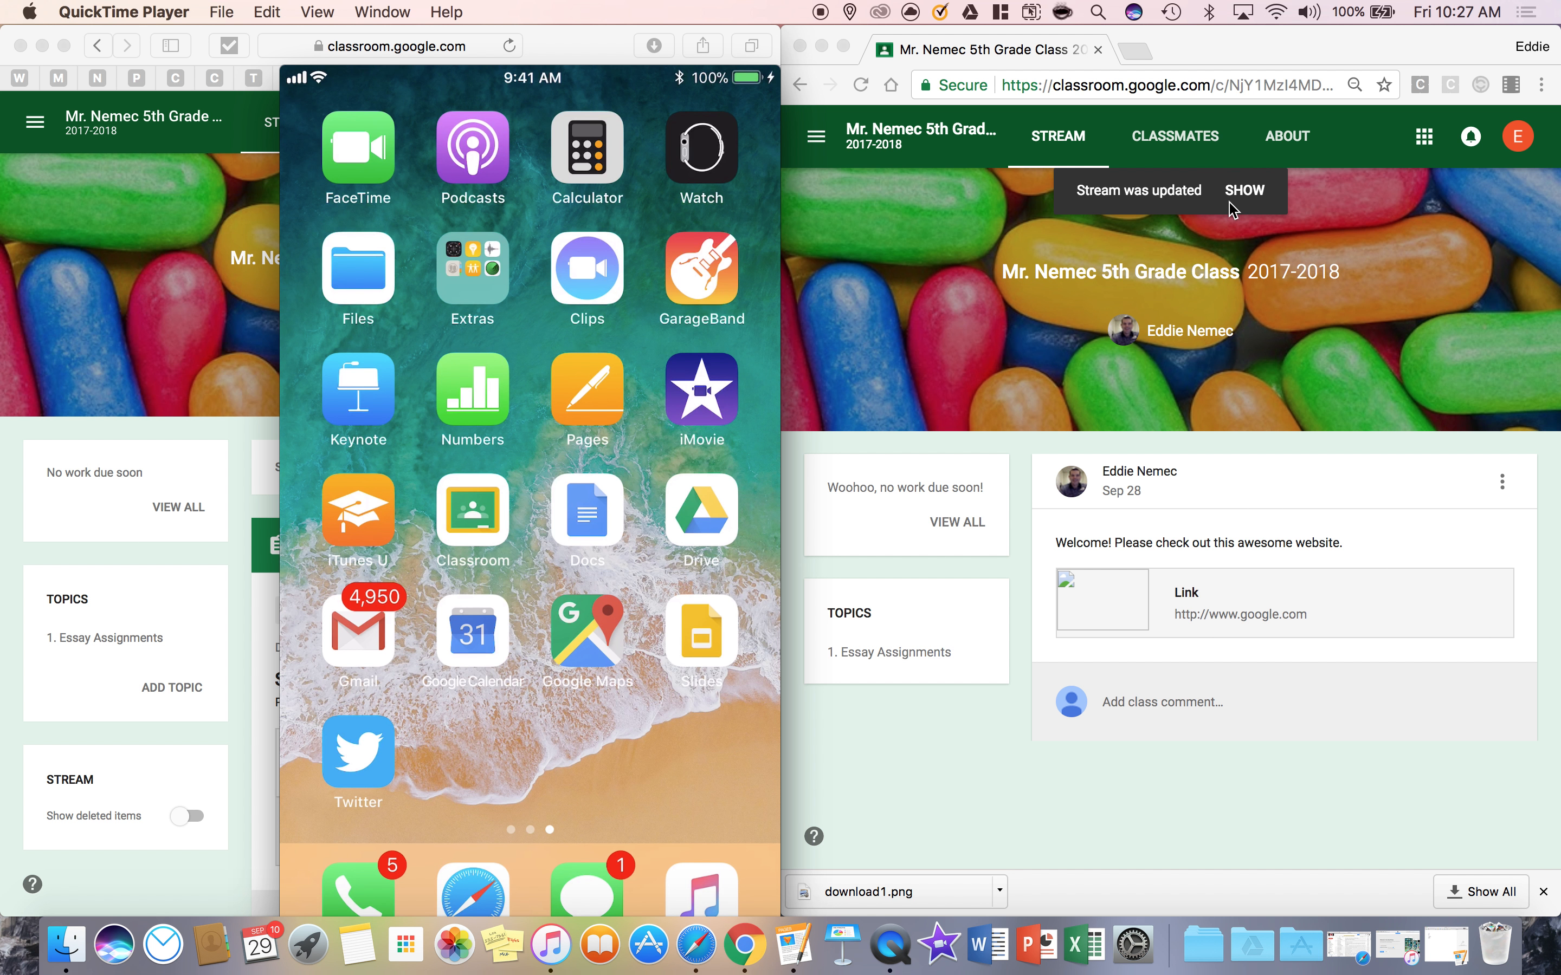
click(1201, 752)
drag(596, 81, 506, 56)
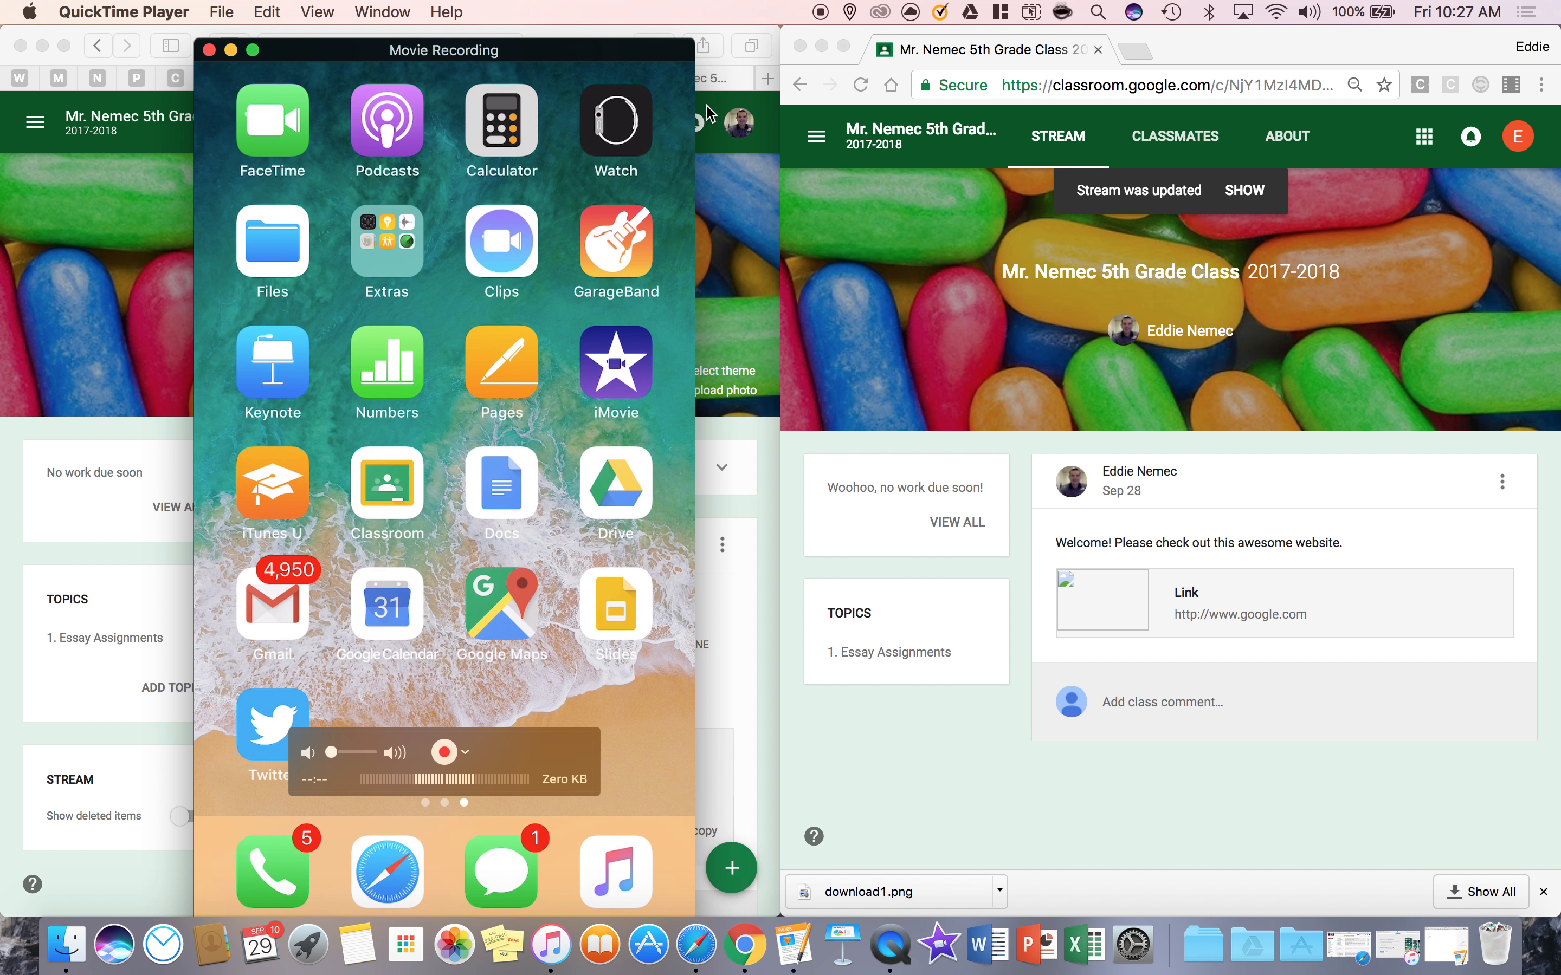
Show the updated class stream in the student's Chrome window, view the topic "1. Essay Assignments", and return to the stream
click(1249, 190)
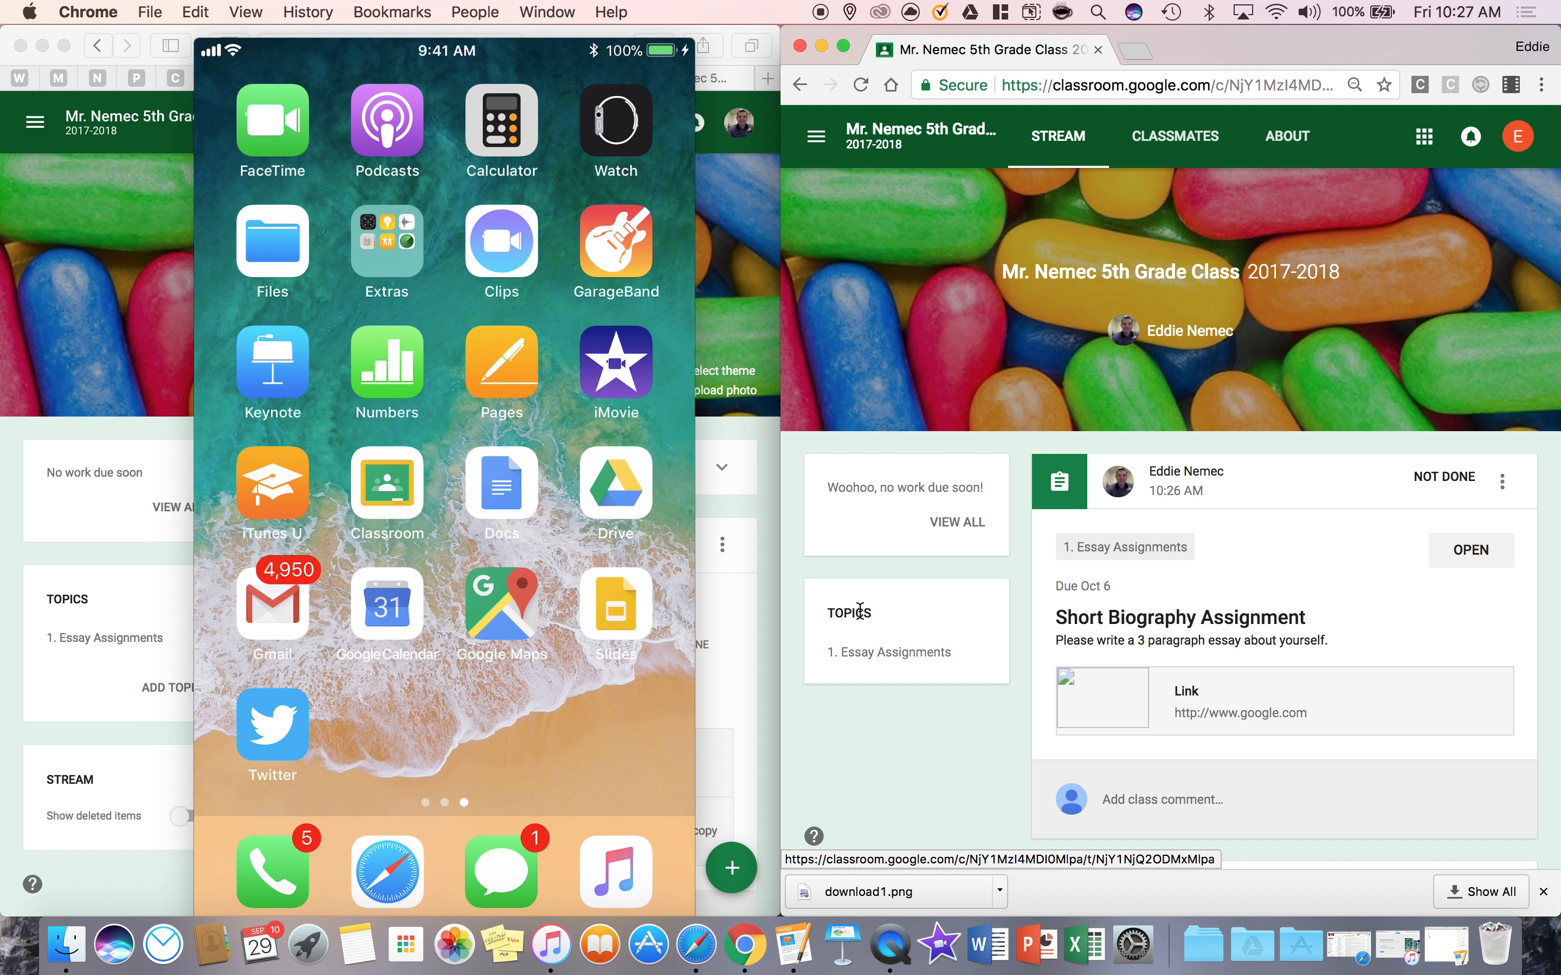
click(900, 661)
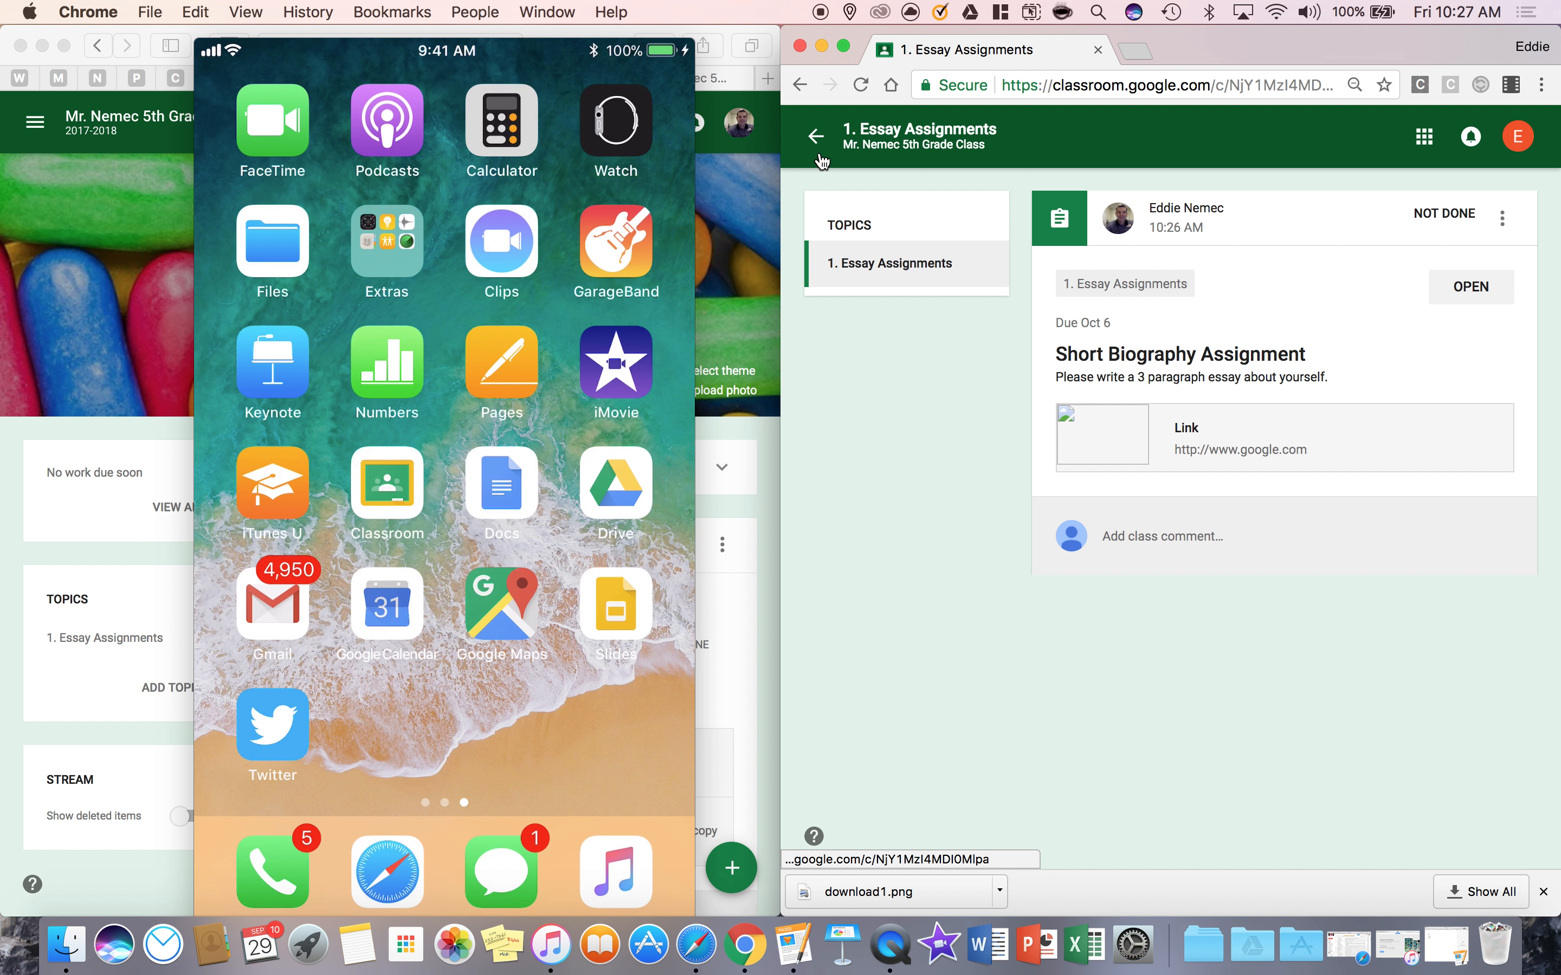
click(816, 137)
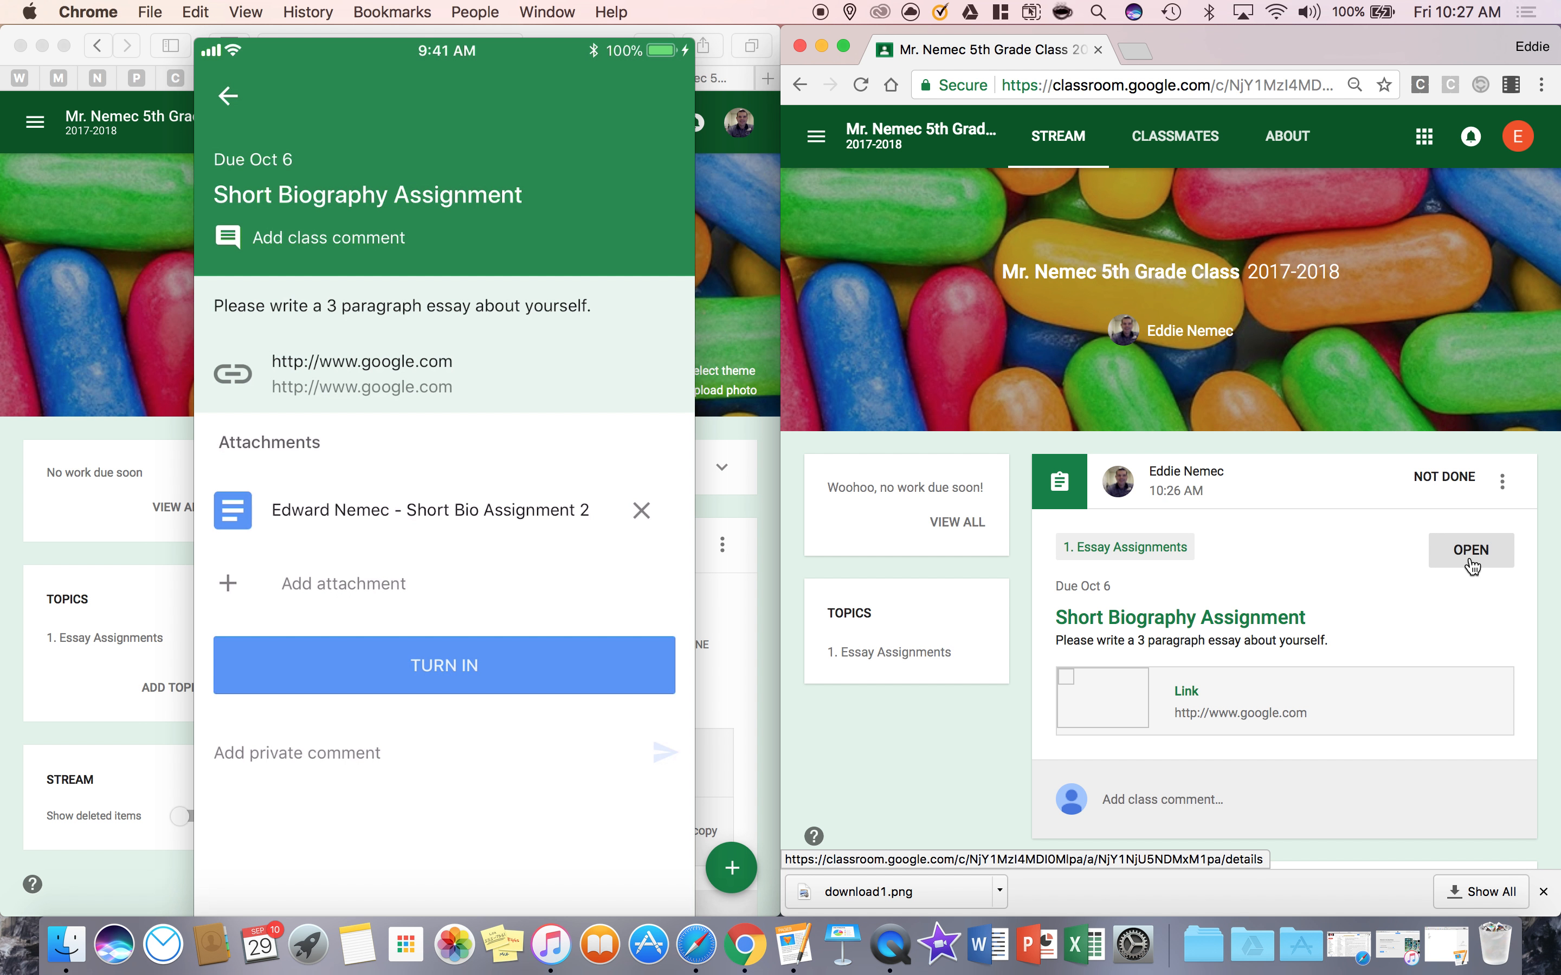
Minimize the Safari window, move the mirrored phone screen beside Chrome, and widen the Chrome window toward it
click(41, 47)
drag(377, 47, 200, 50)
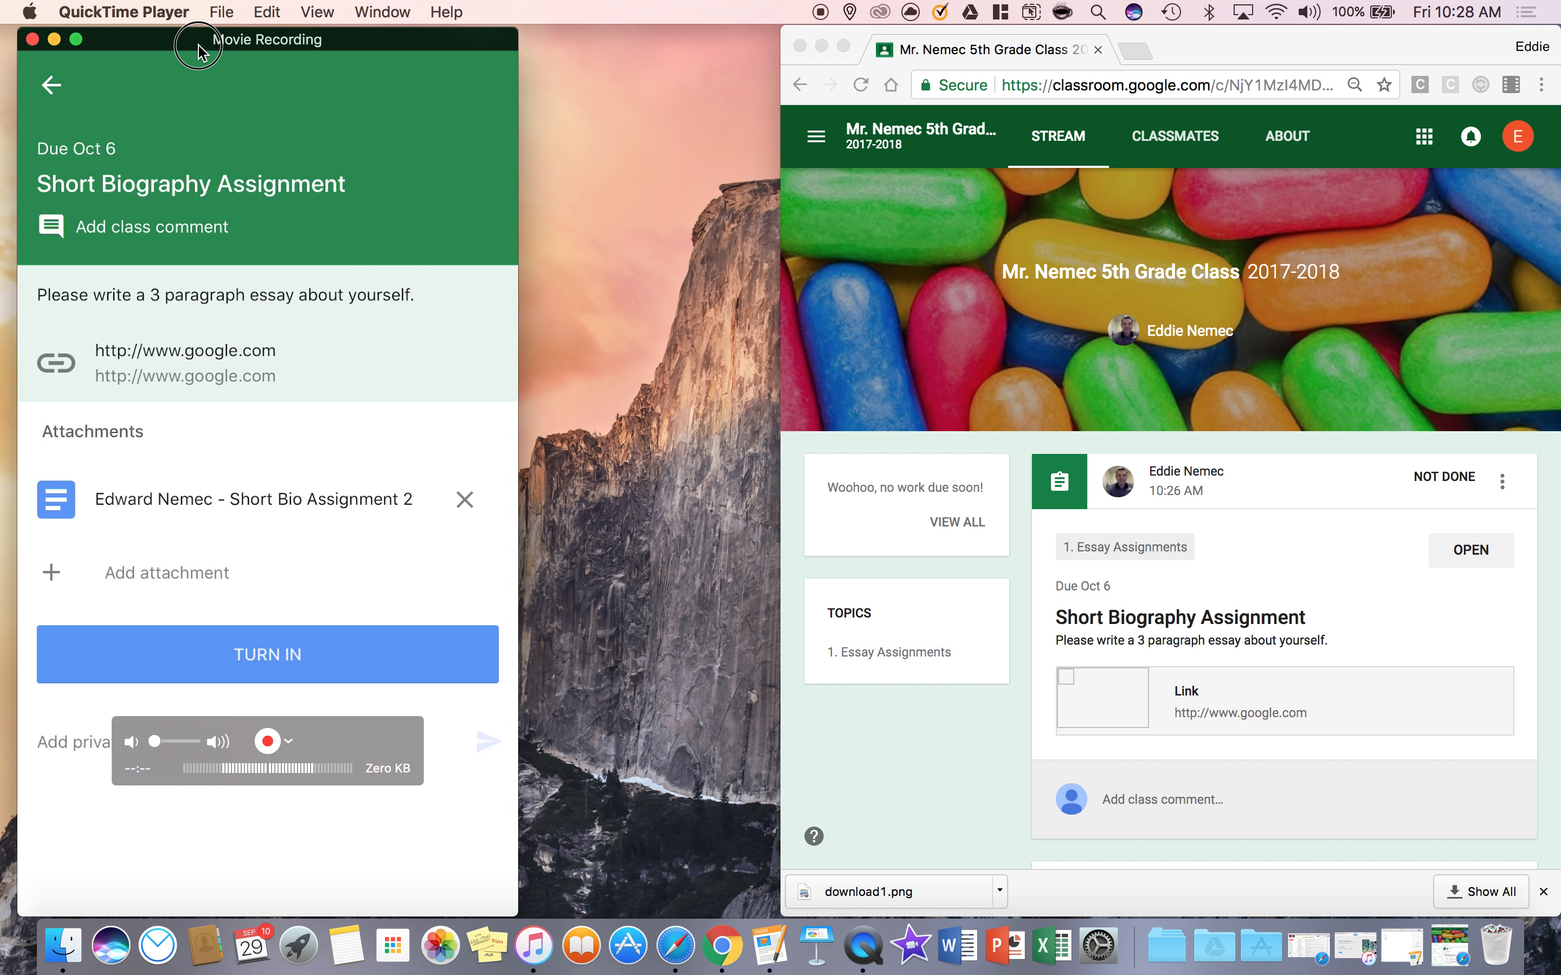
click(800, 264)
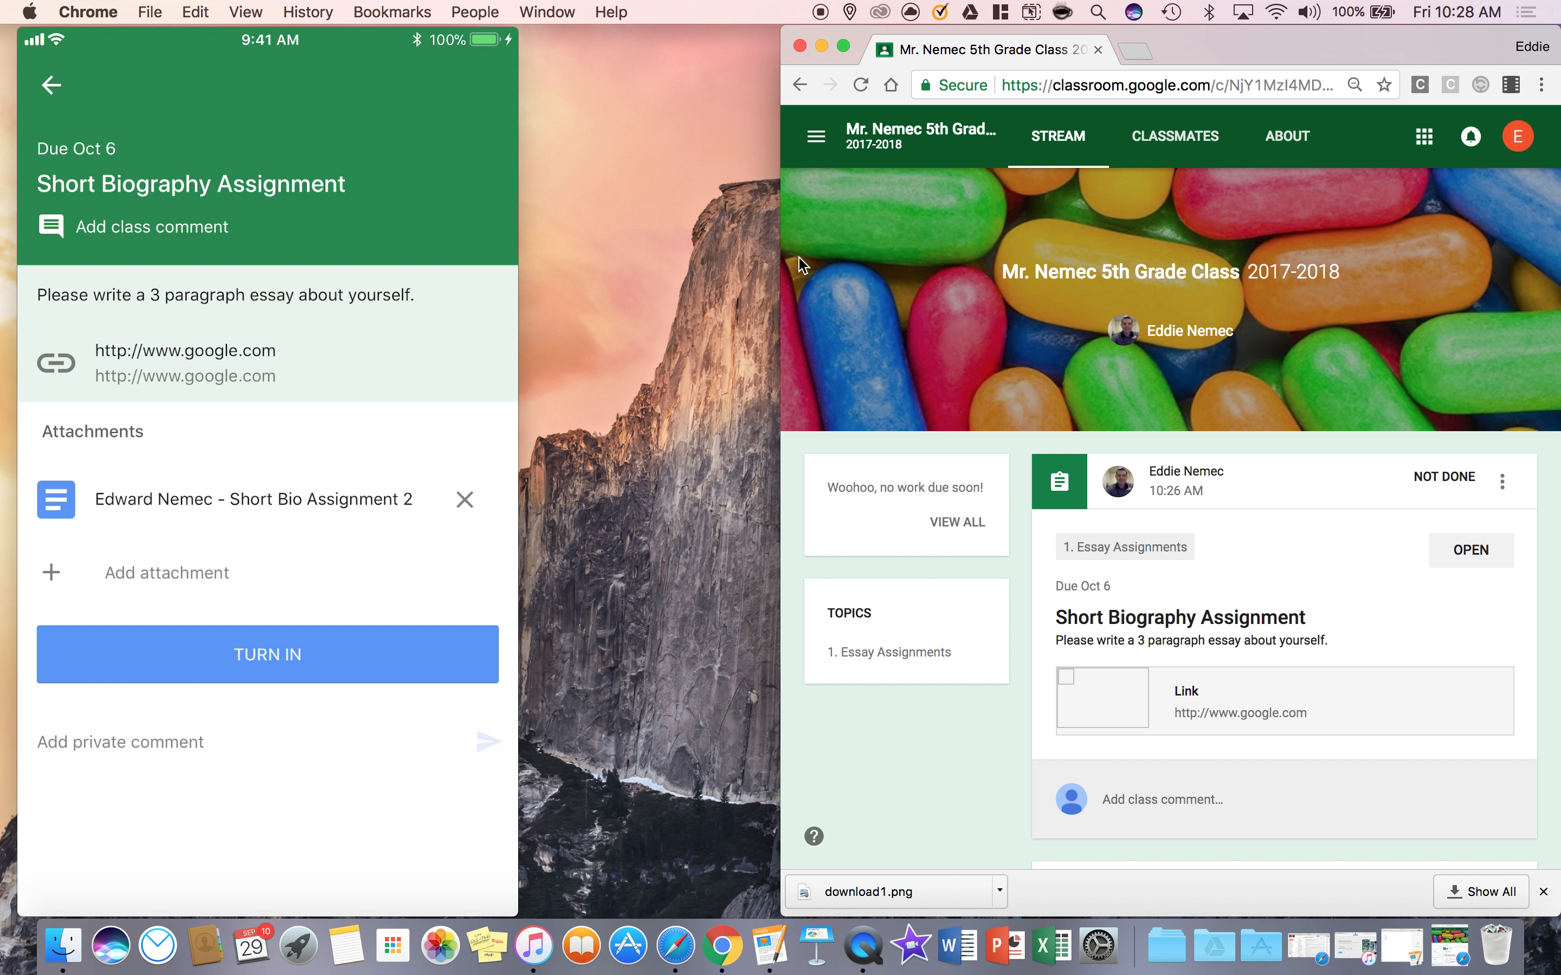
drag(780, 260, 600, 253)
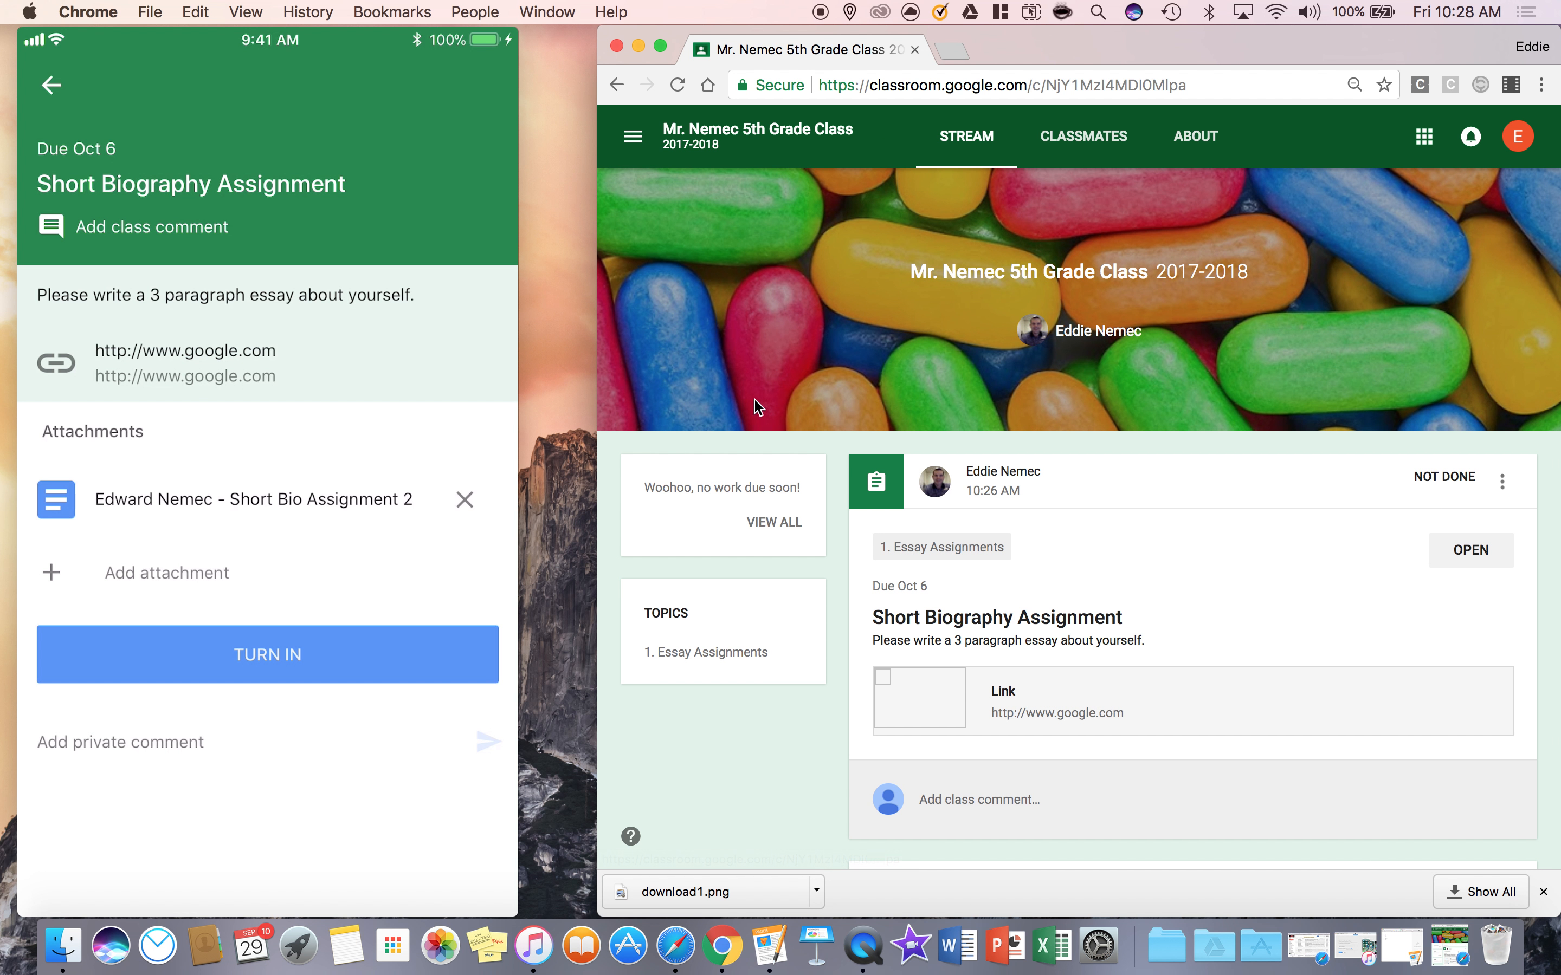
drag(376, 51, 422, 52)
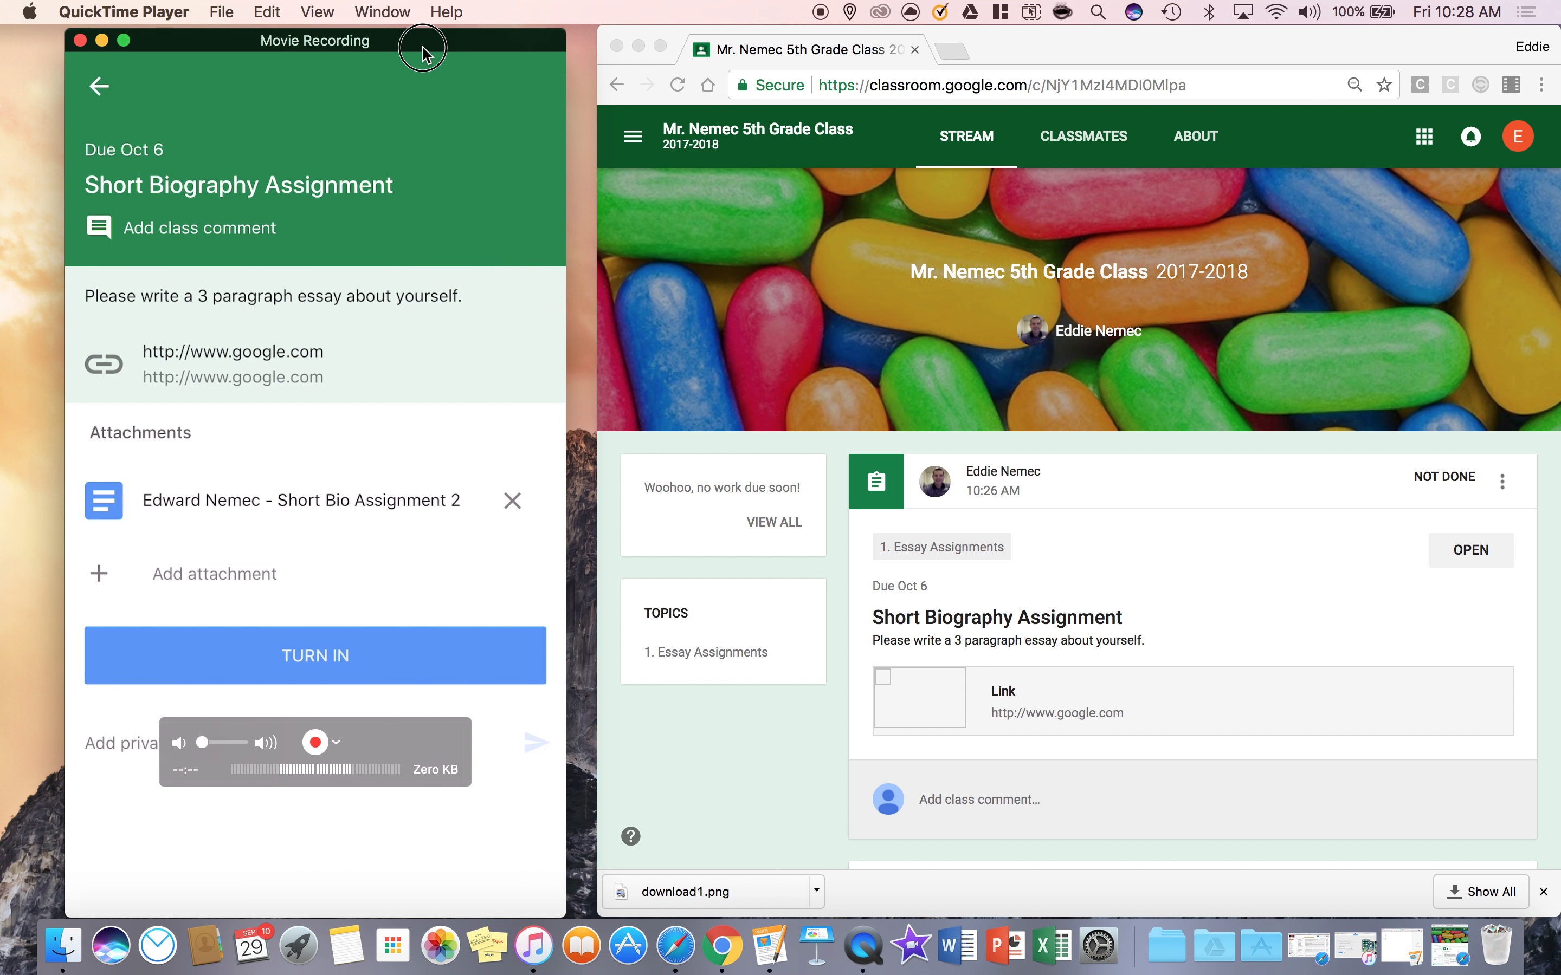
Open the Short Biography Assignment as the student, reload its page, and open the attached "Short Bio Assignment 2" document
click(1469, 566)
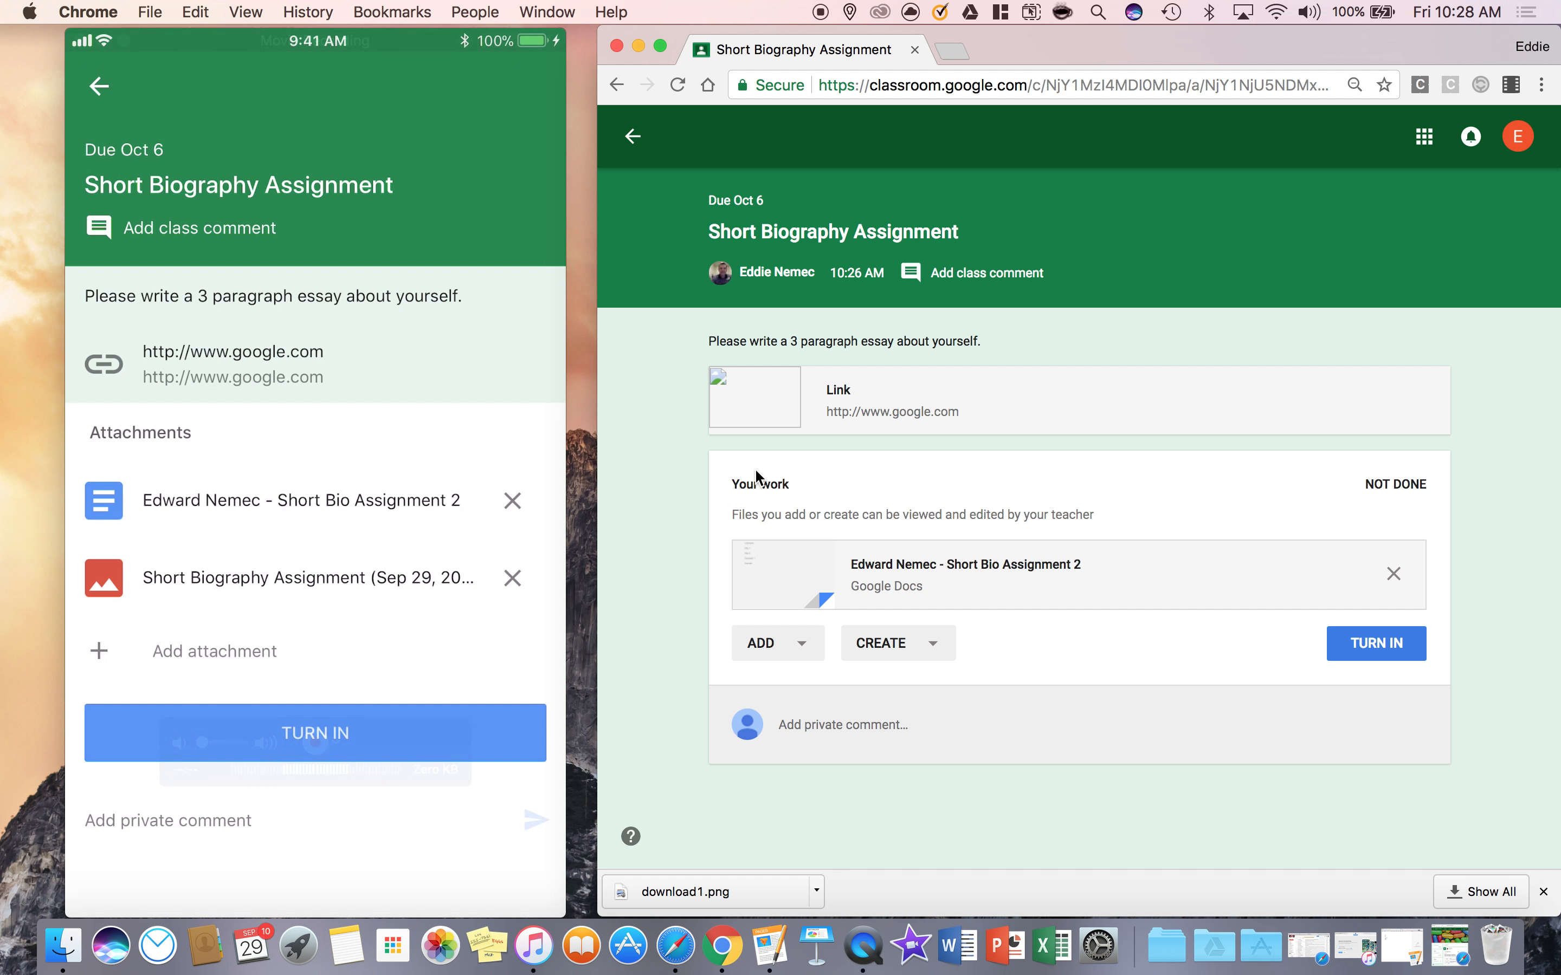
click(679, 84)
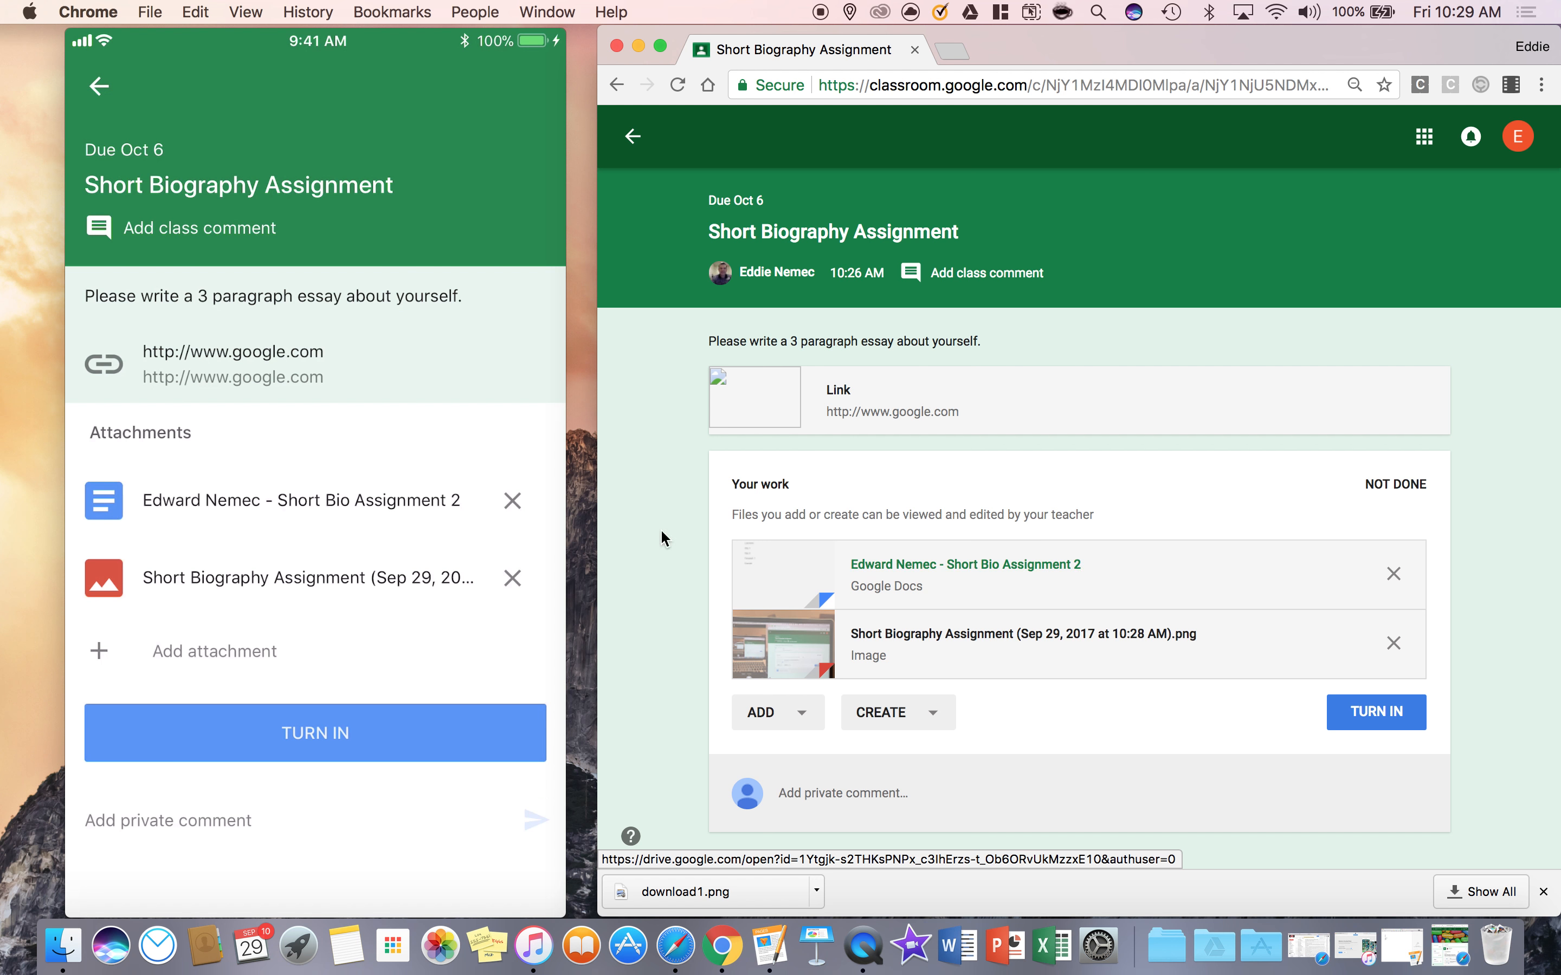
click(998, 580)
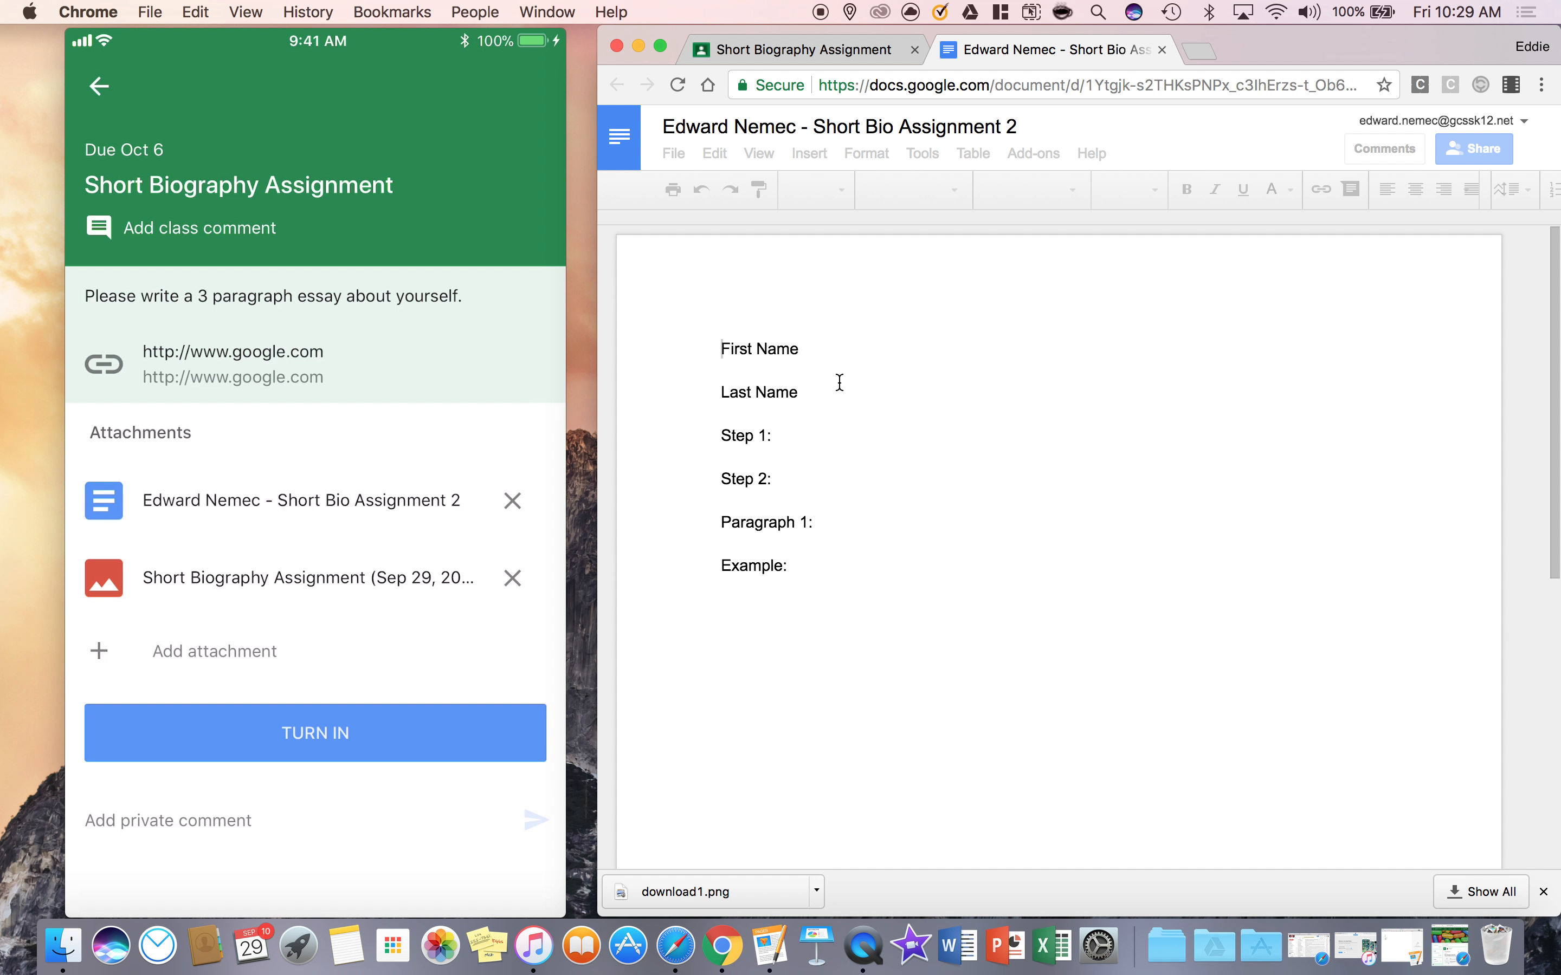
Fill in the student's first name and last name on the matching lines of the document
click(822, 359)
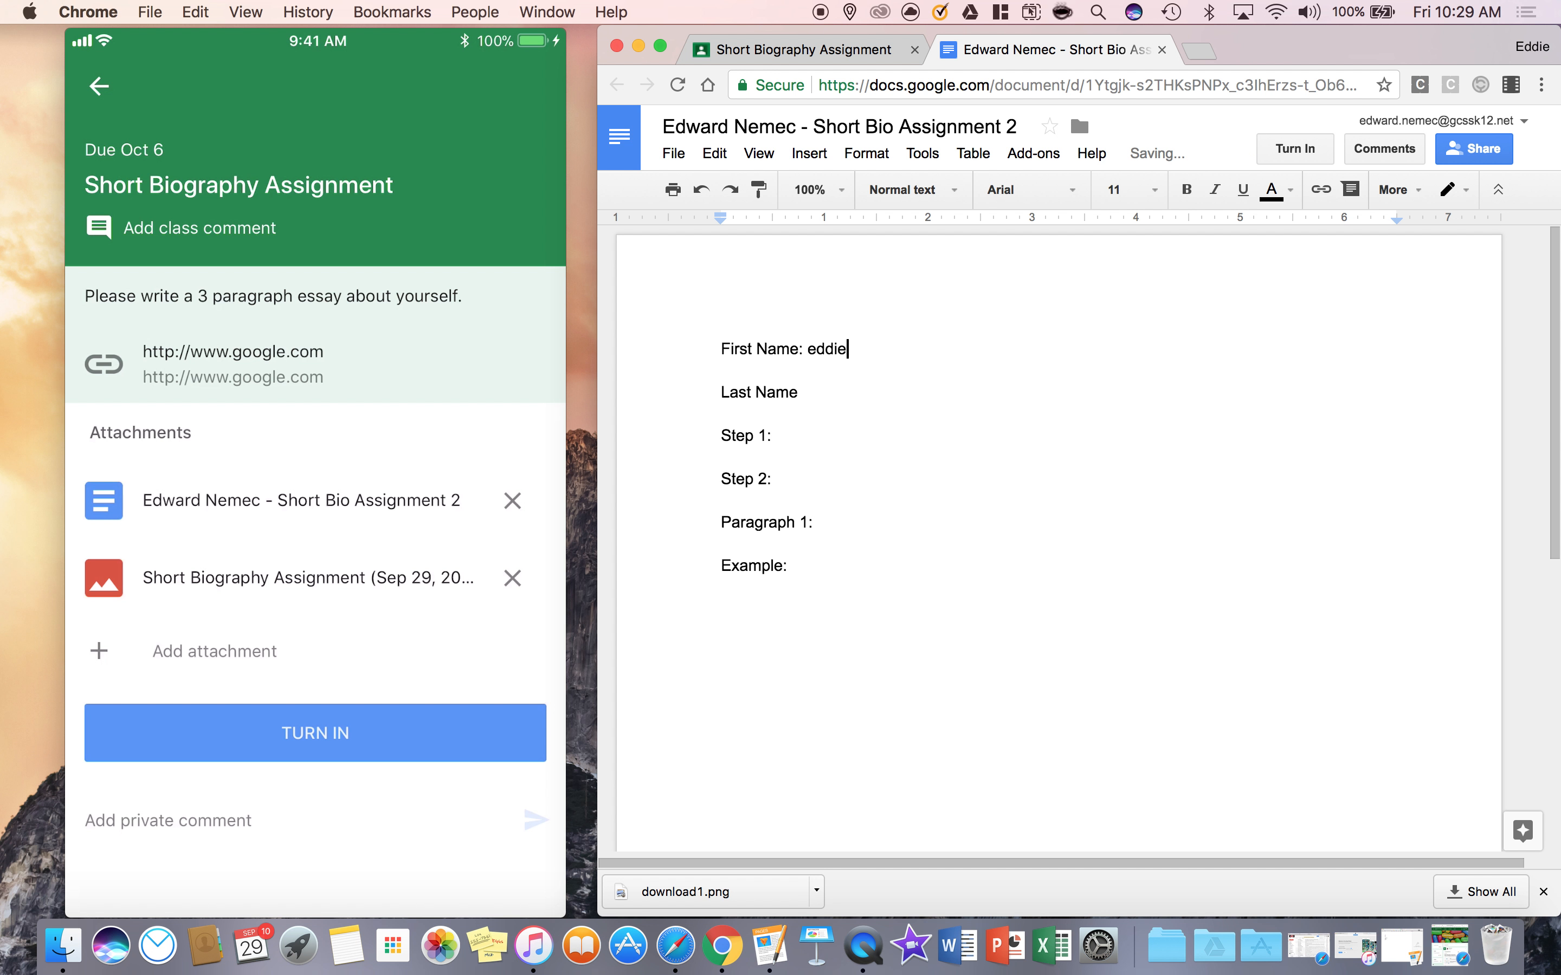
click(827, 382)
double_click(807, 446)
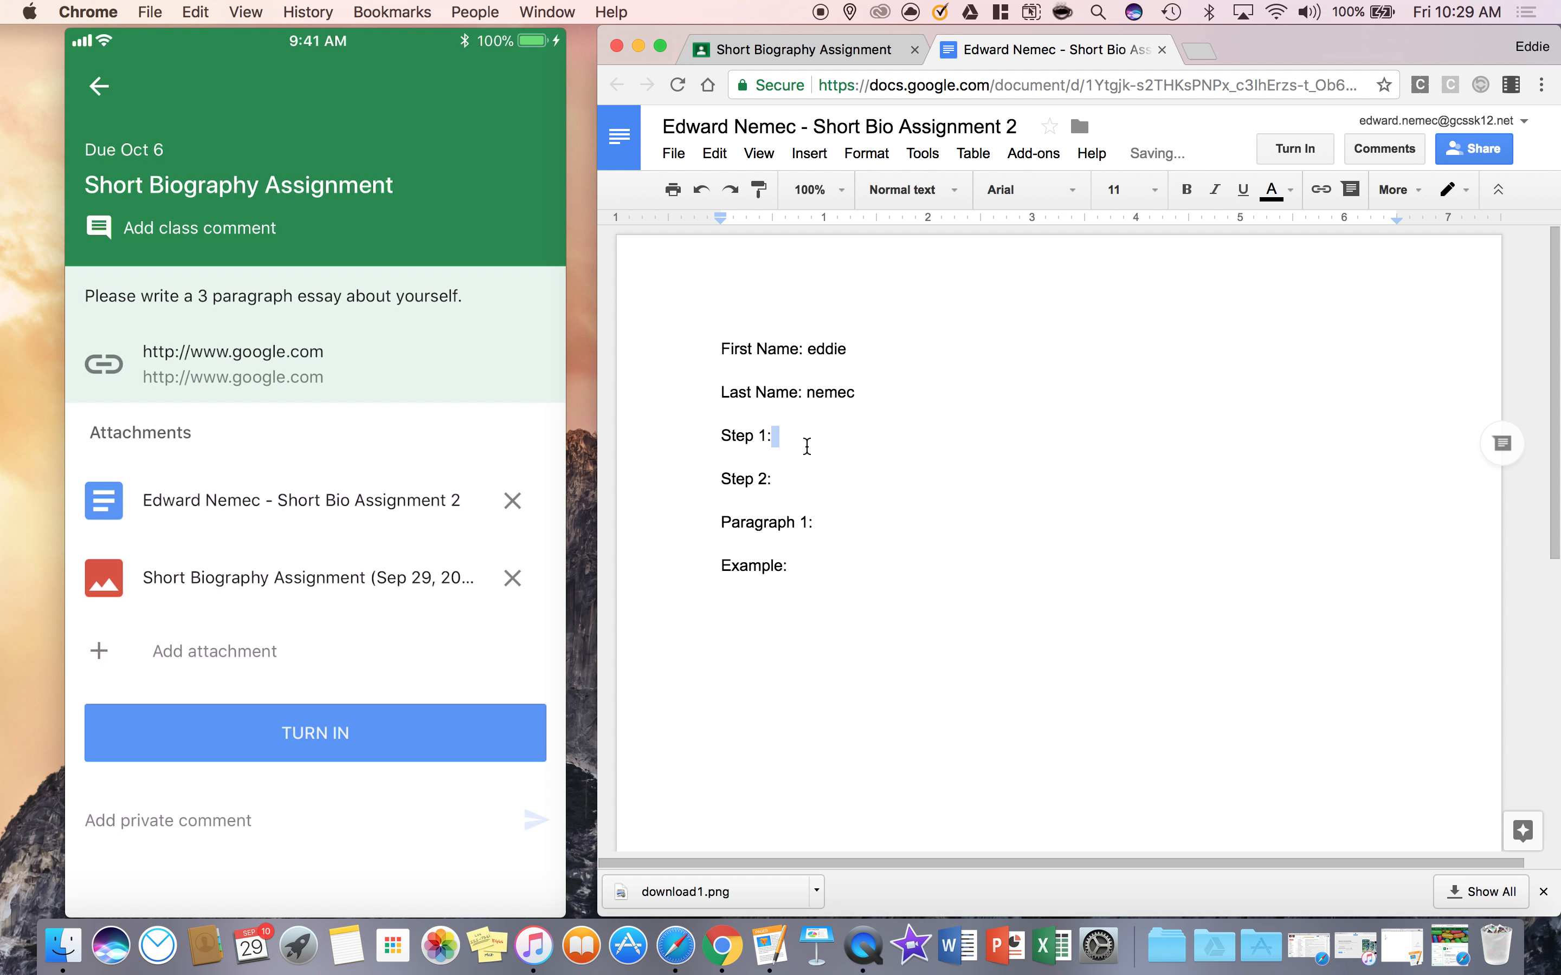
click(848, 392)
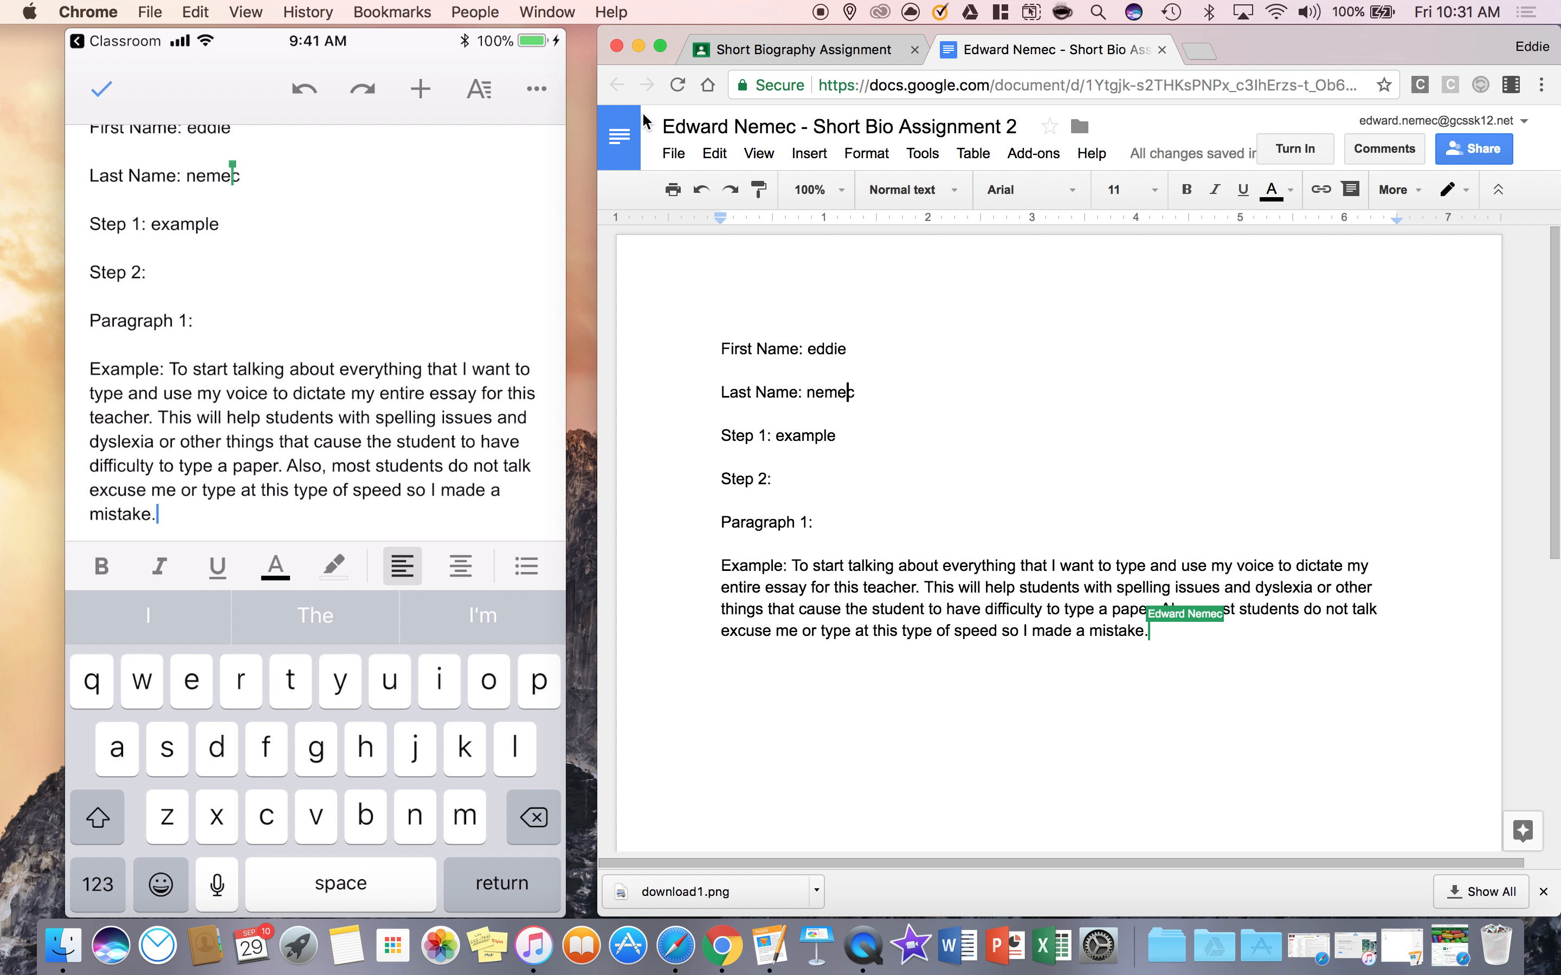
Delete the sentence starting "Also, most students do not talk" from the end of the Example paragraph on the phone
key(BackSpace)
key(BackSpace)
key(BackSpace)
key(BackSpace)
key(BackSpace)
key(BackSpace)
key(BackSpace)
key(BackSpace)
key(BackSpace)
key(BackSpace)
key(BackSpace)
key(BackSpace)
key(BackSpace)
key(BackSpace)
key(BackSpace)
key(BackSpace)
key(BackSpace)
key(BackSpace)
double_click(303, 464)
drag(321, 481, 411, 507)
key(BackSpace)
key(BackSpace)
key(BackSpace)
key(BackSpace)
key(BackSpace)
key(BackSpace)
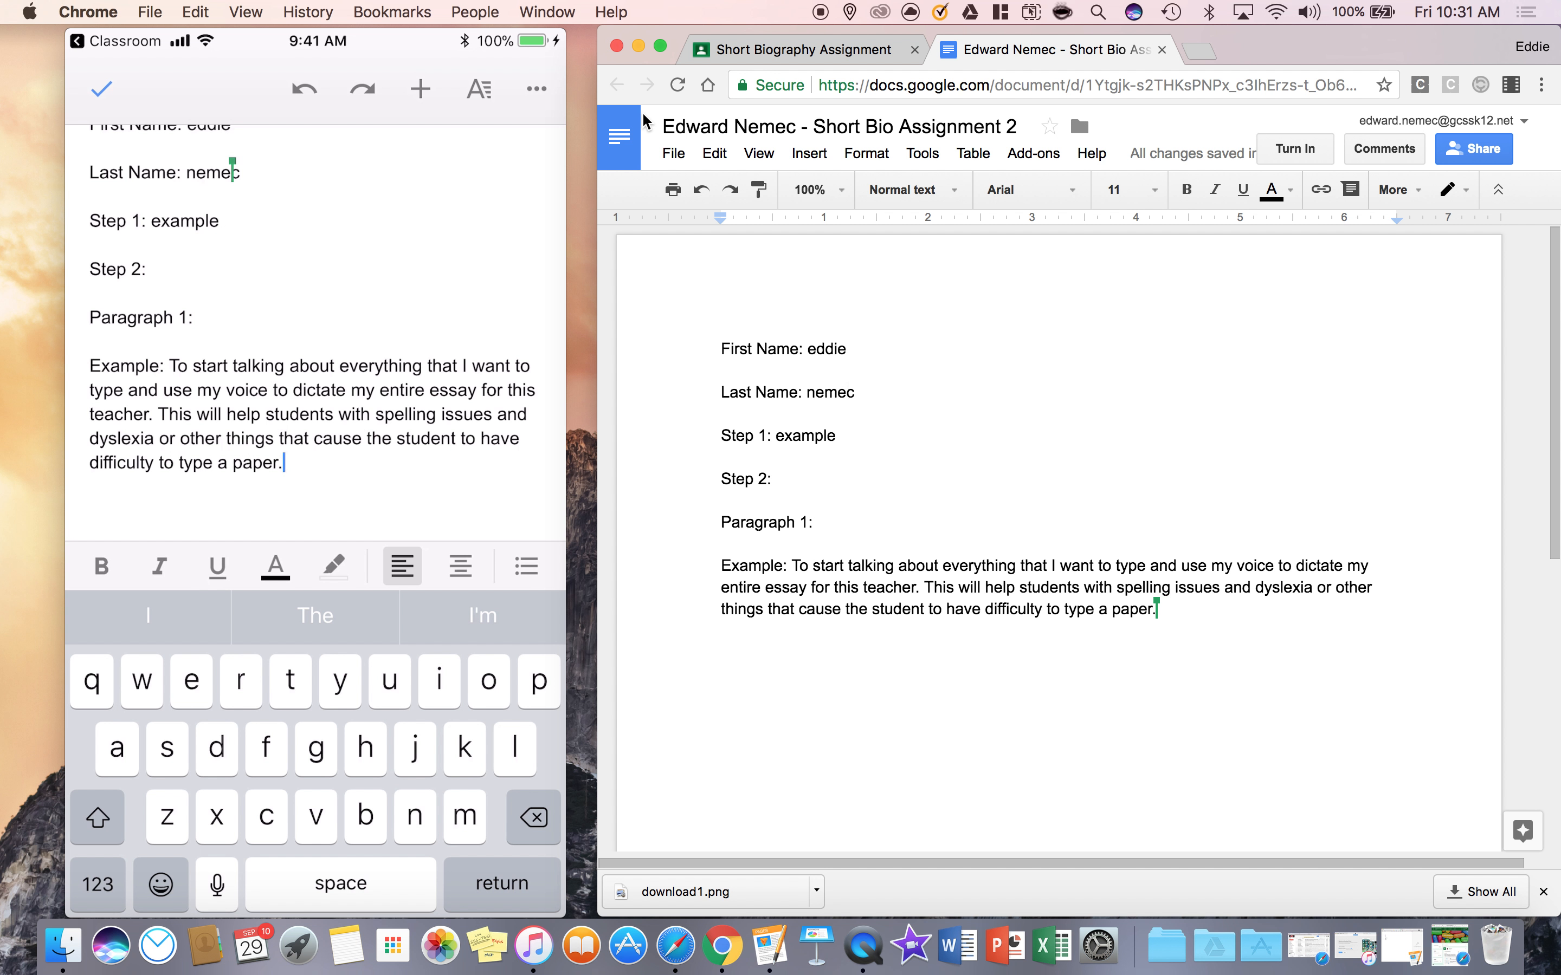
Finish editing the document on the phone and open its options
scroll(314, 332, up, 1)
click(102, 88)
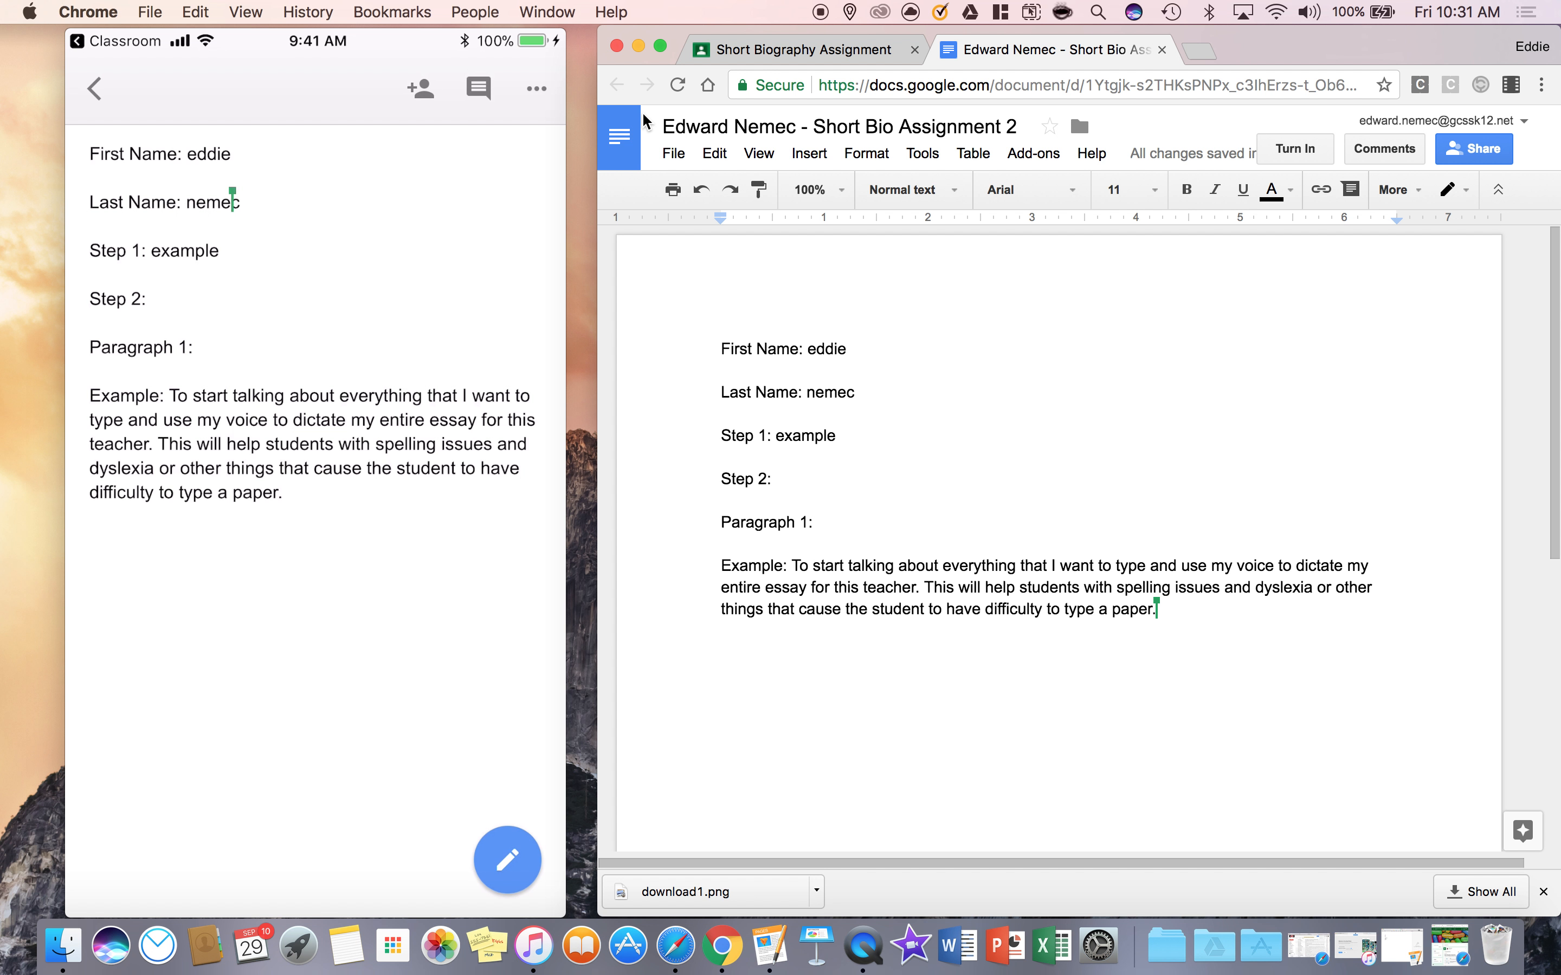
click(537, 88)
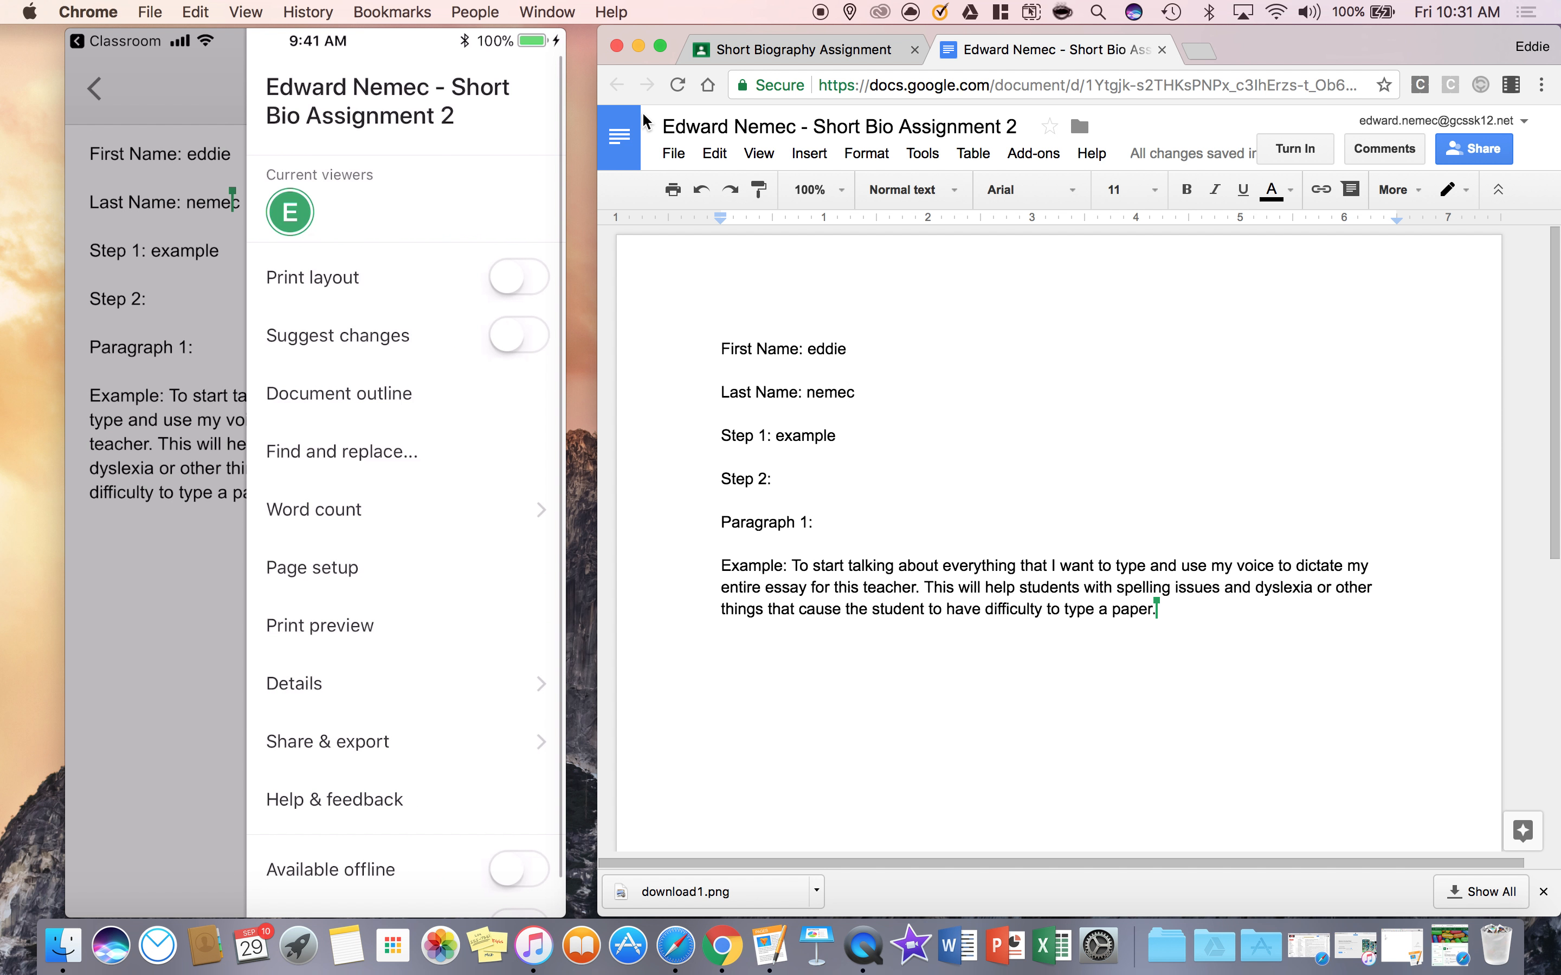
Review the student's attached work on the phone and computer assignment pages, and return to the "Short Bio Assignment 2" document
scroll(406, 451, down, 2)
scroll(406, 451, up, 2)
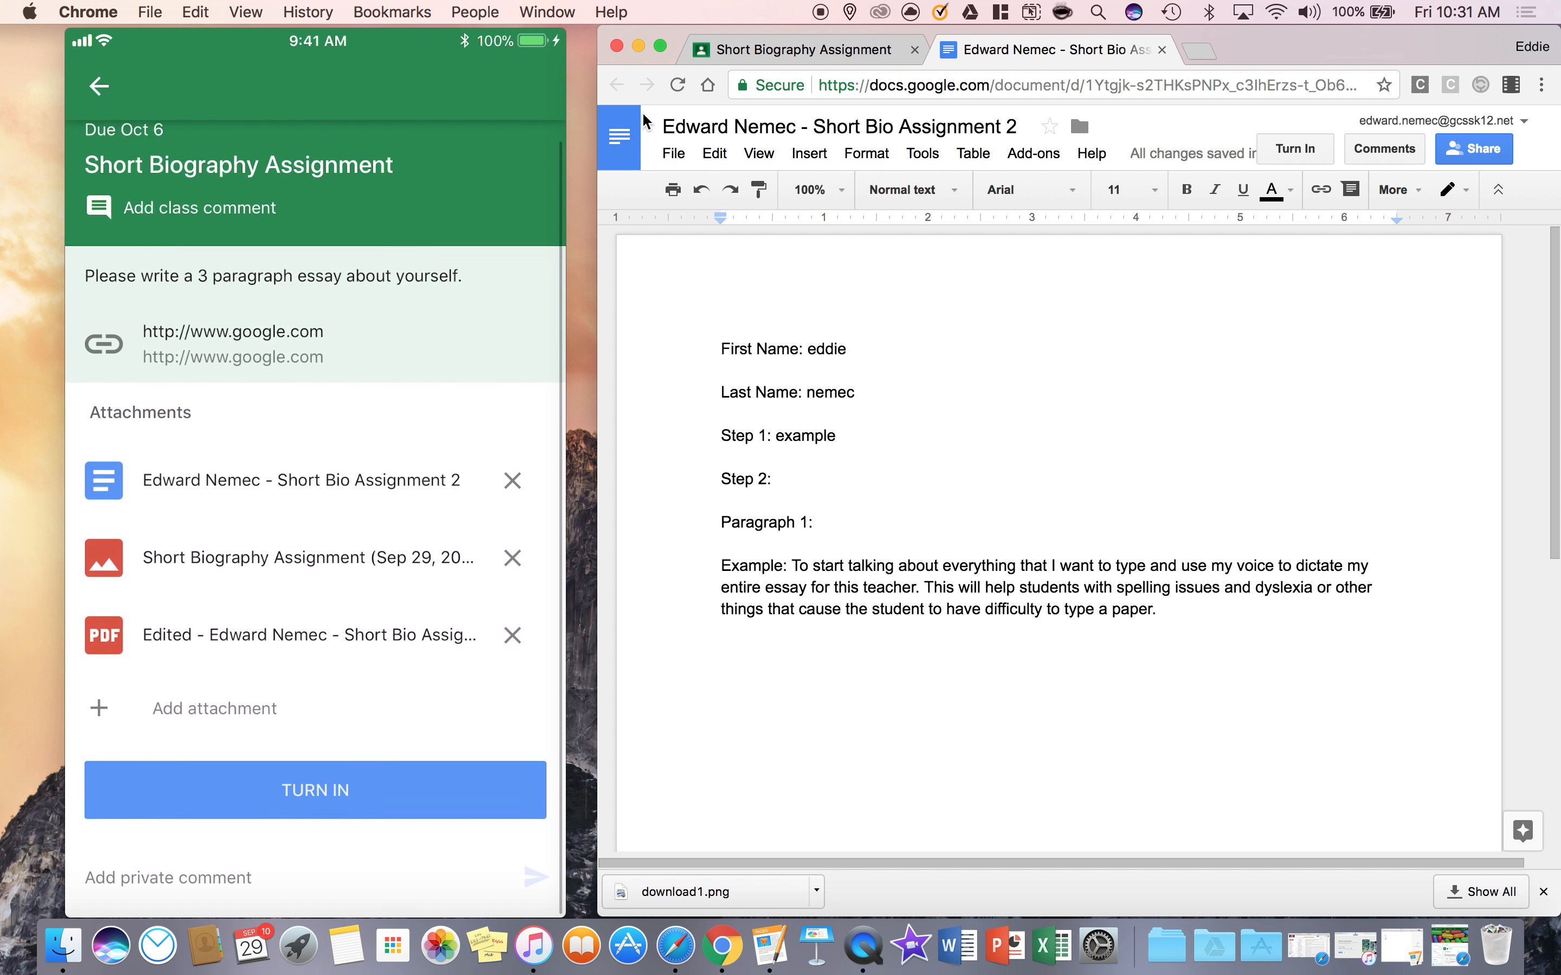
click(1292, 377)
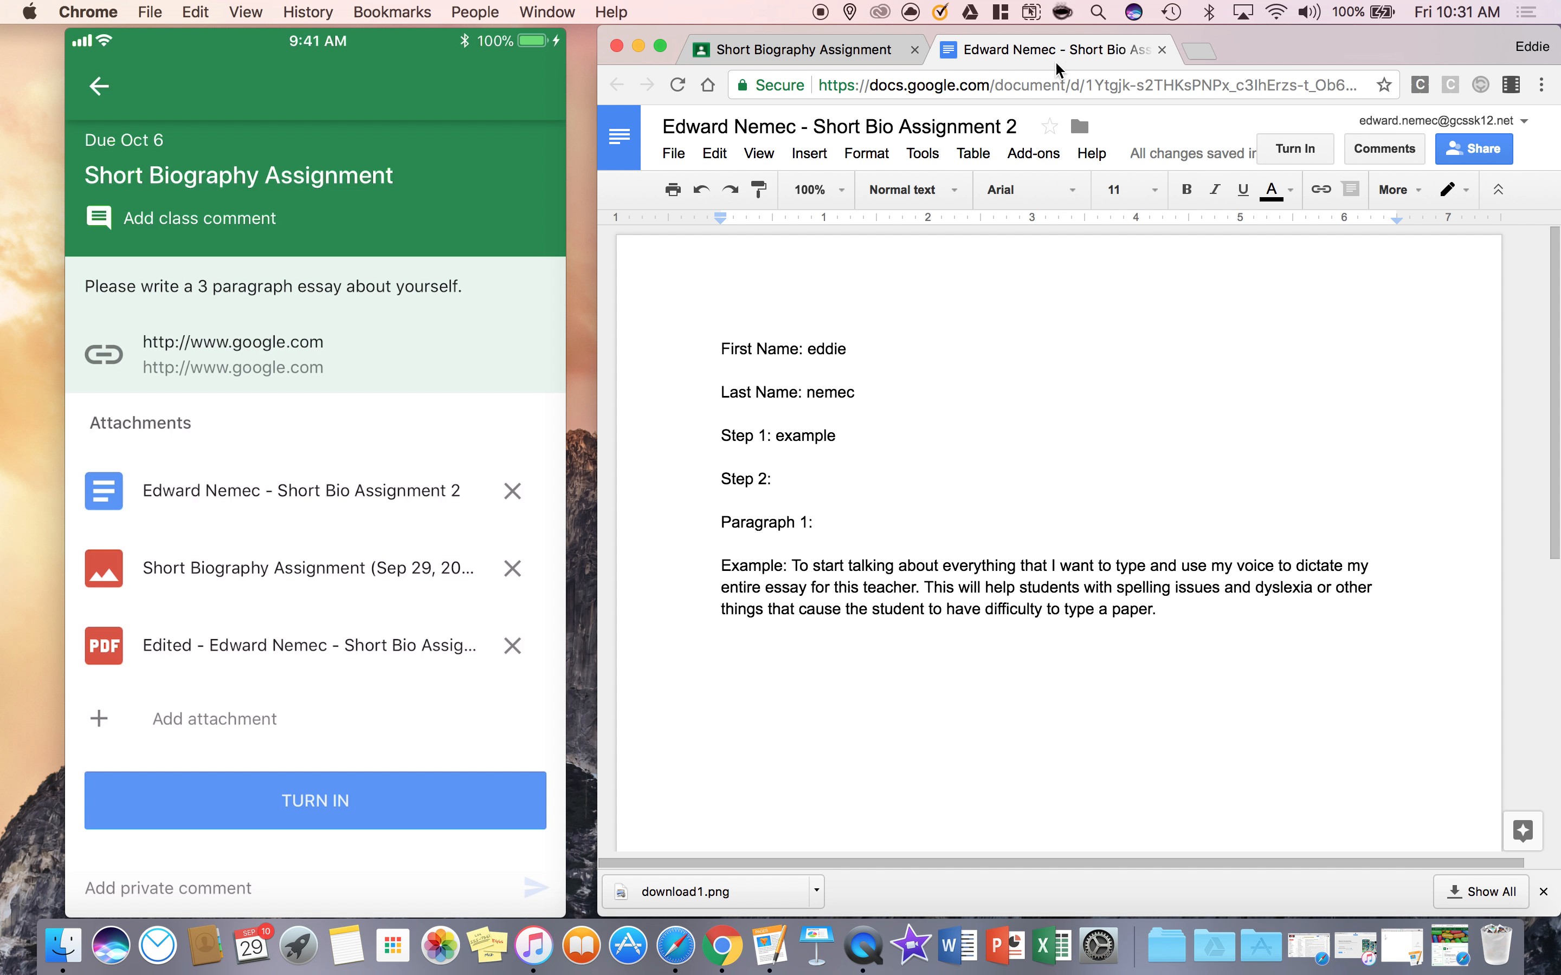
click(810, 50)
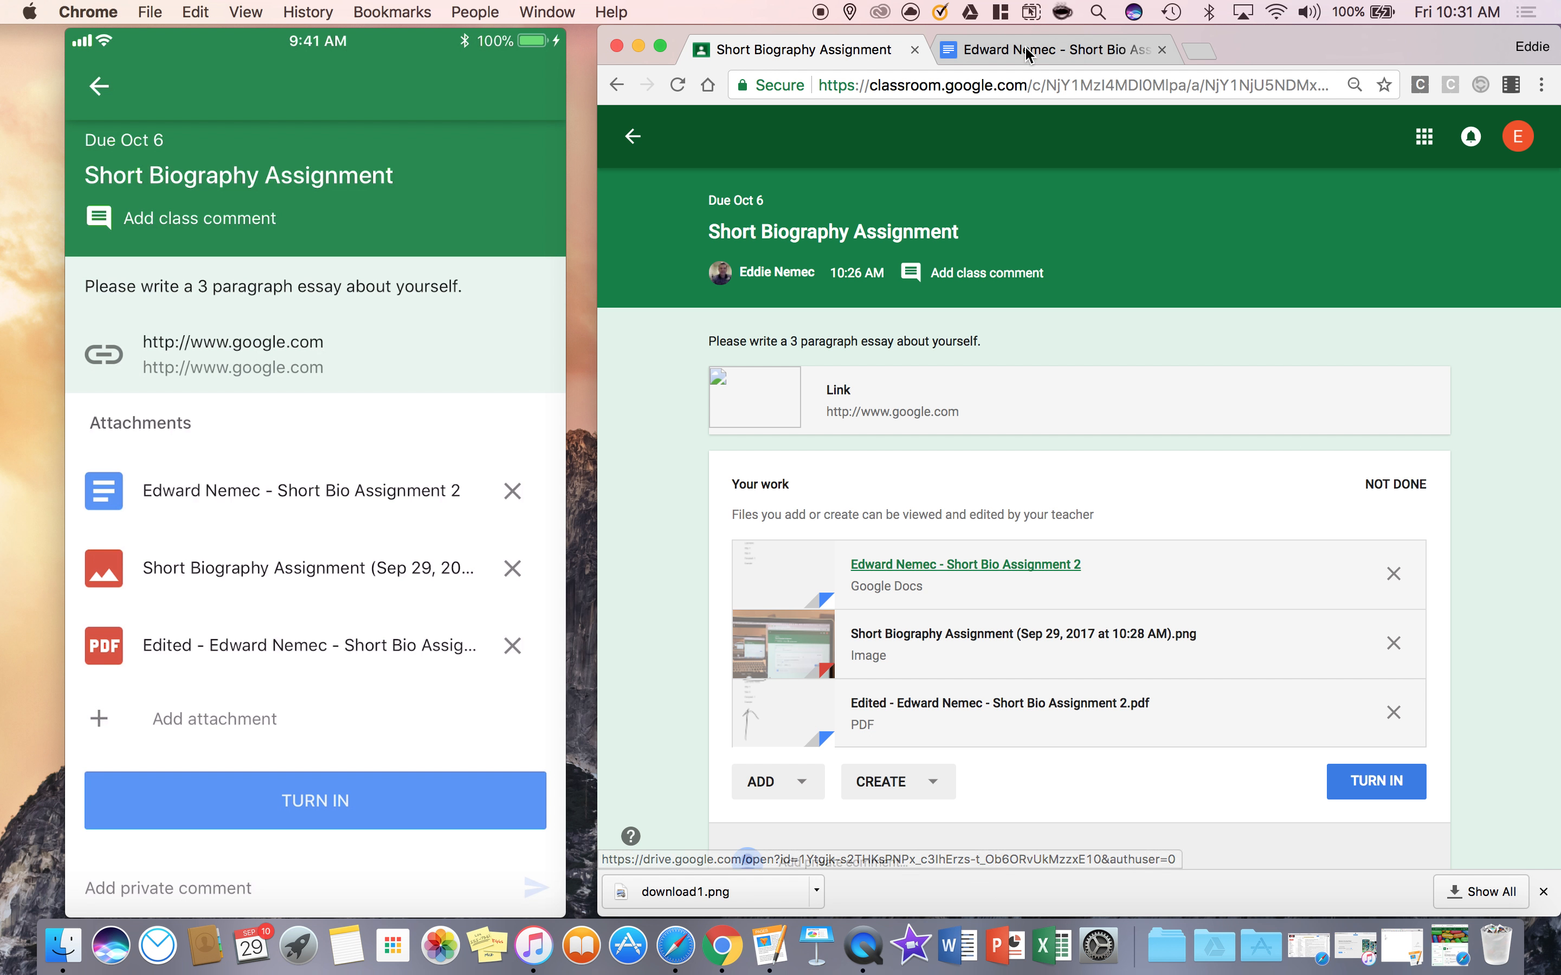
click(966, 564)
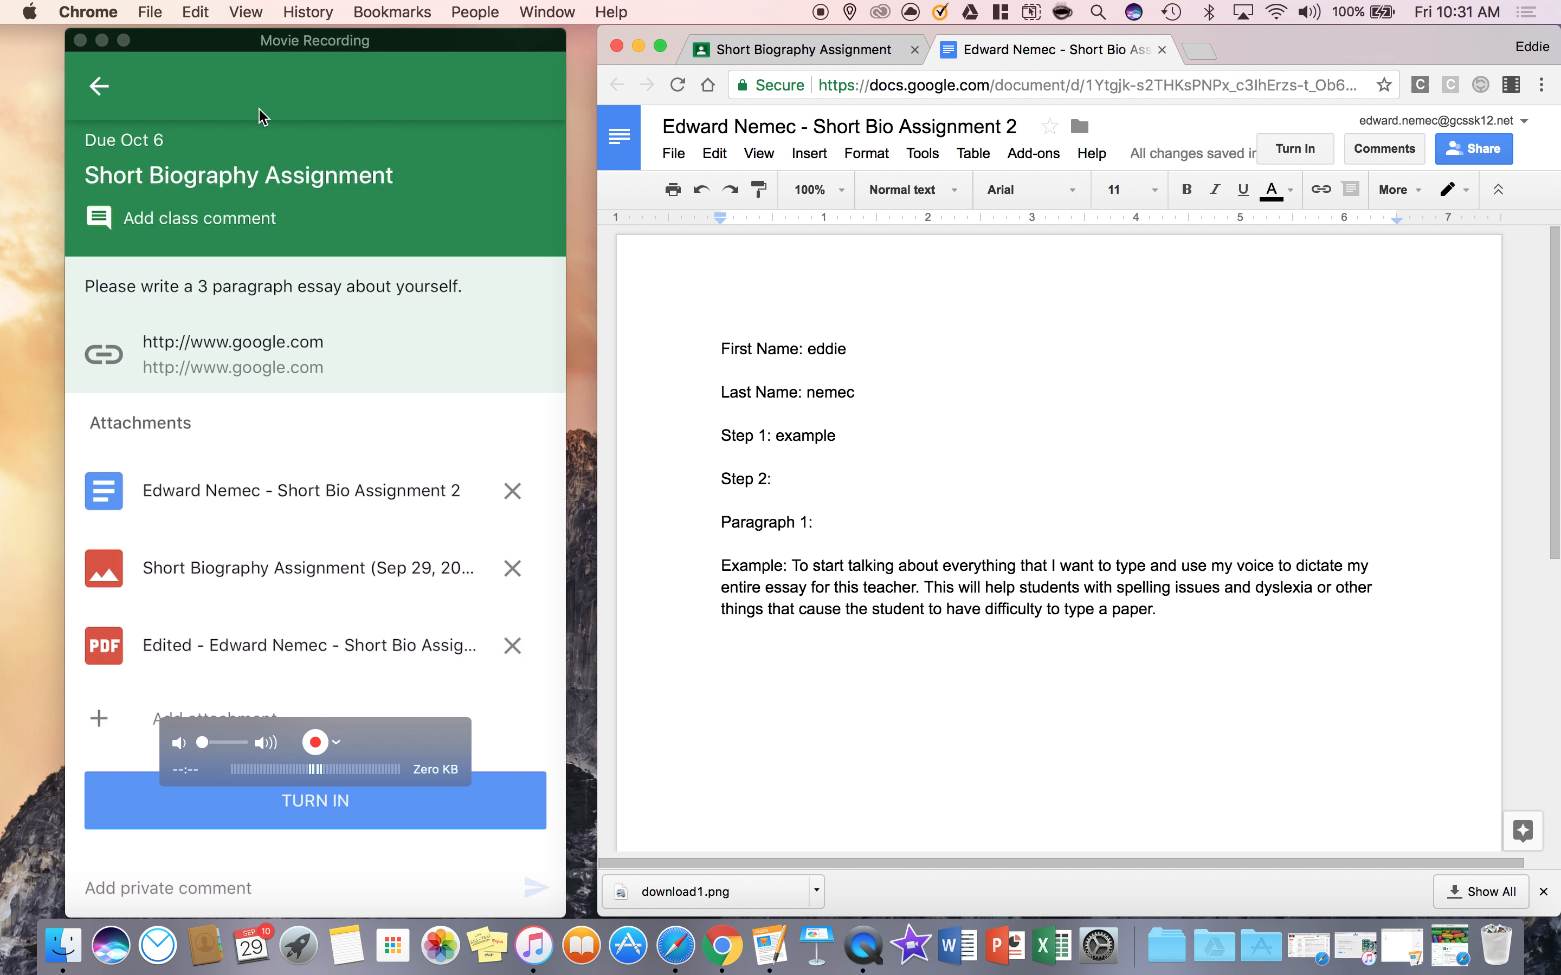
Turn in the Short Biography Assignment with its three attachments as the student, placing the teacher's Safari window alongside
click(1293, 150)
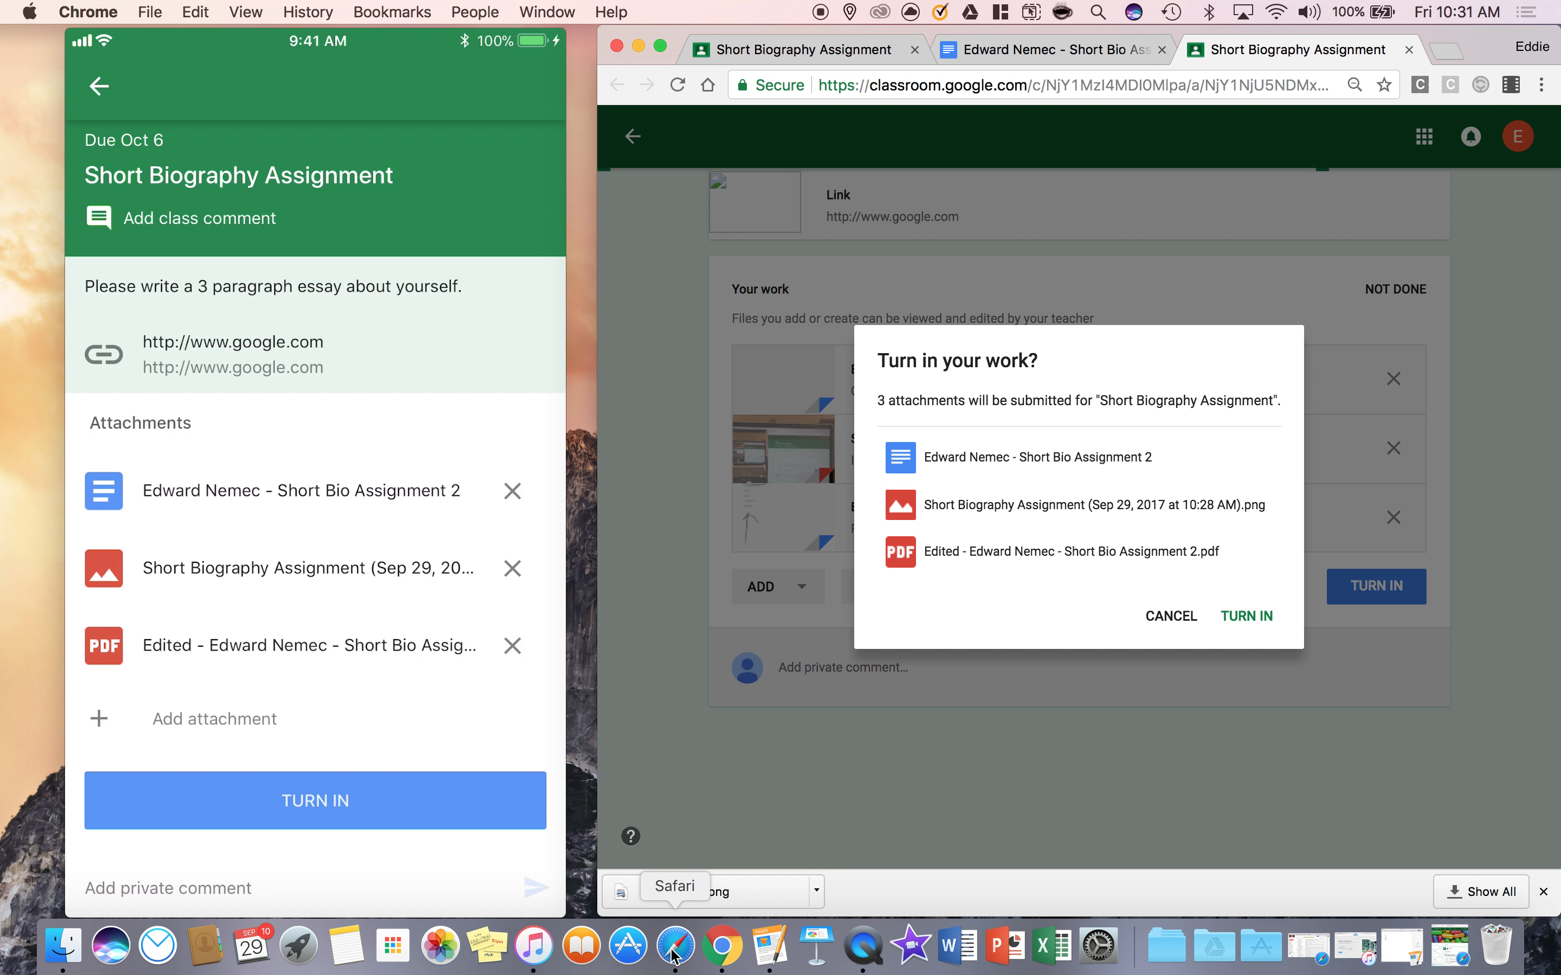
click(675, 946)
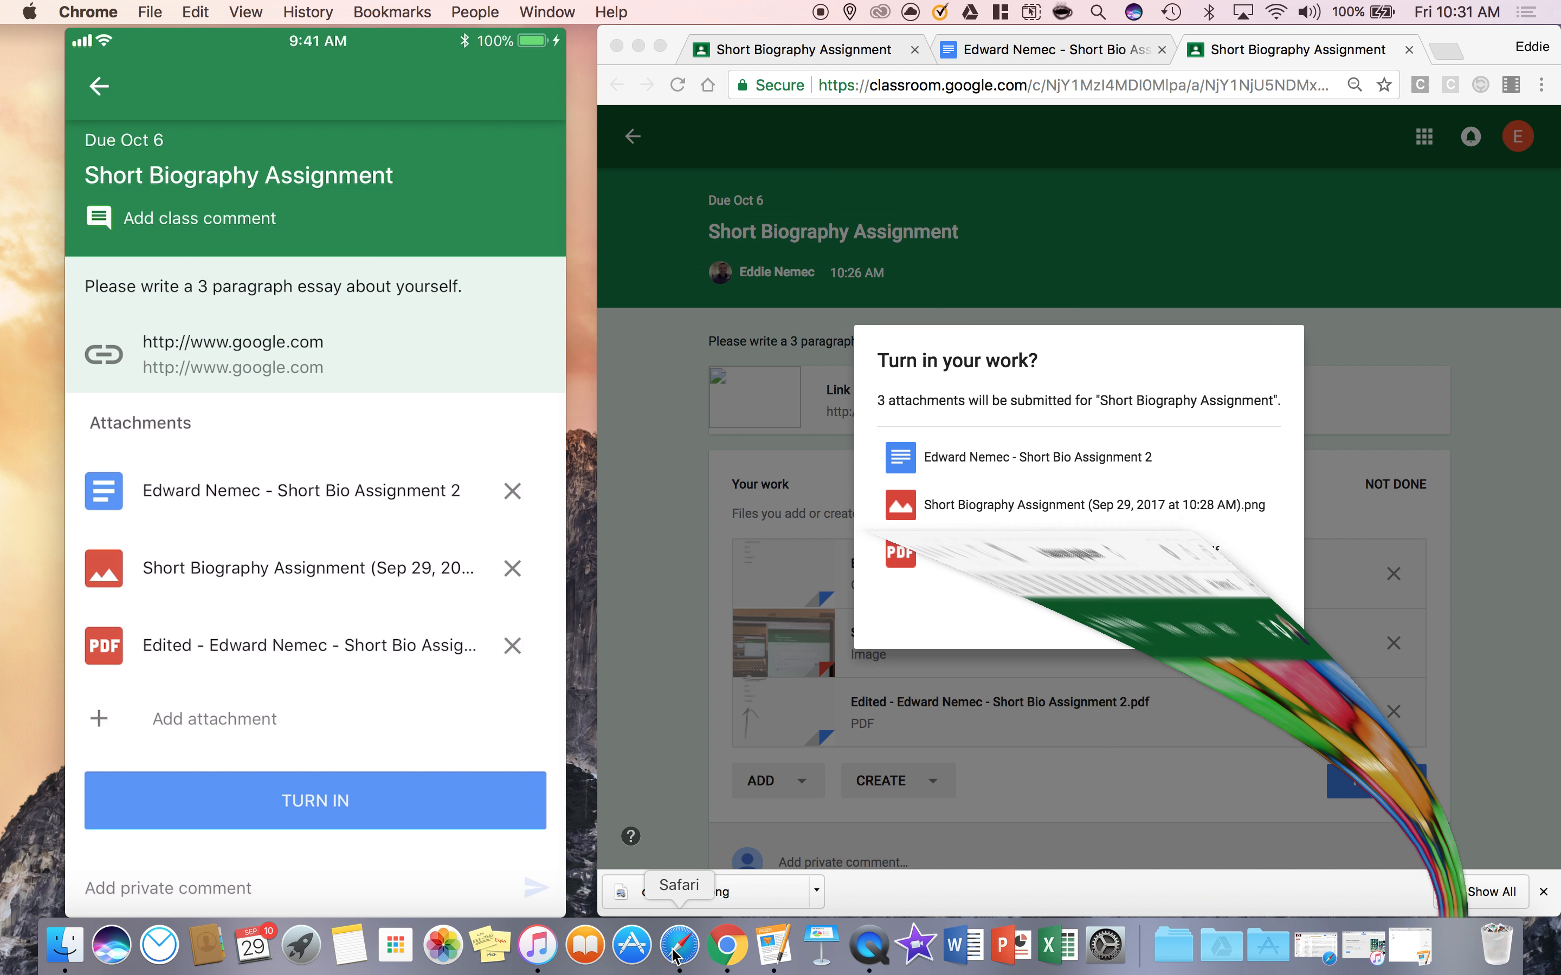
drag(575, 35, 597, 151)
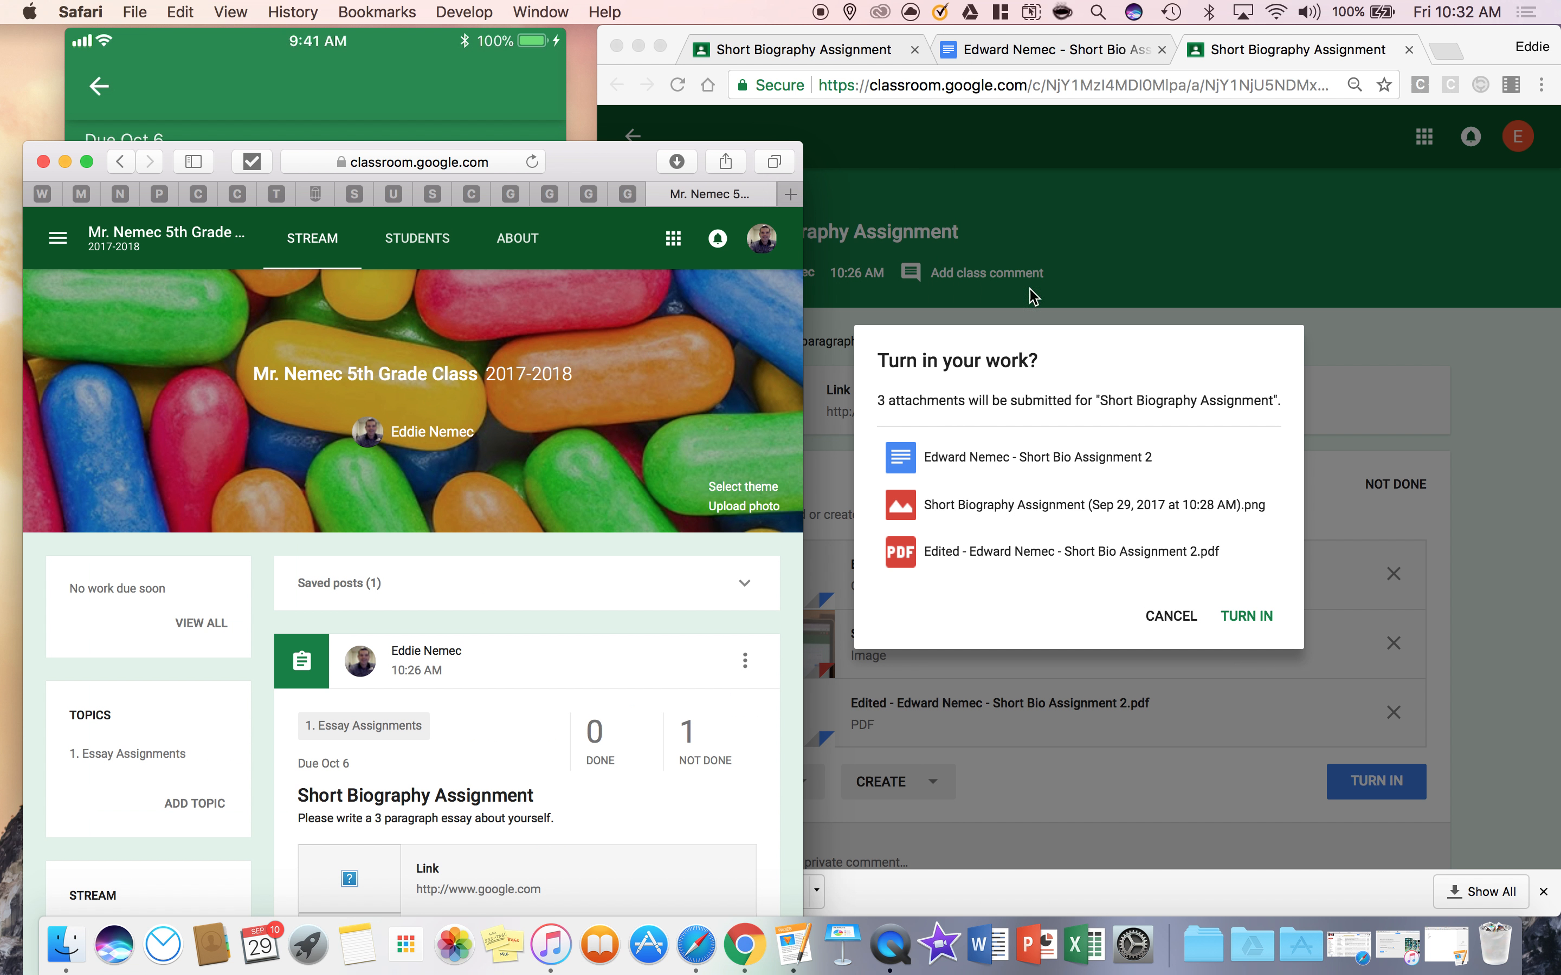
click(1249, 620)
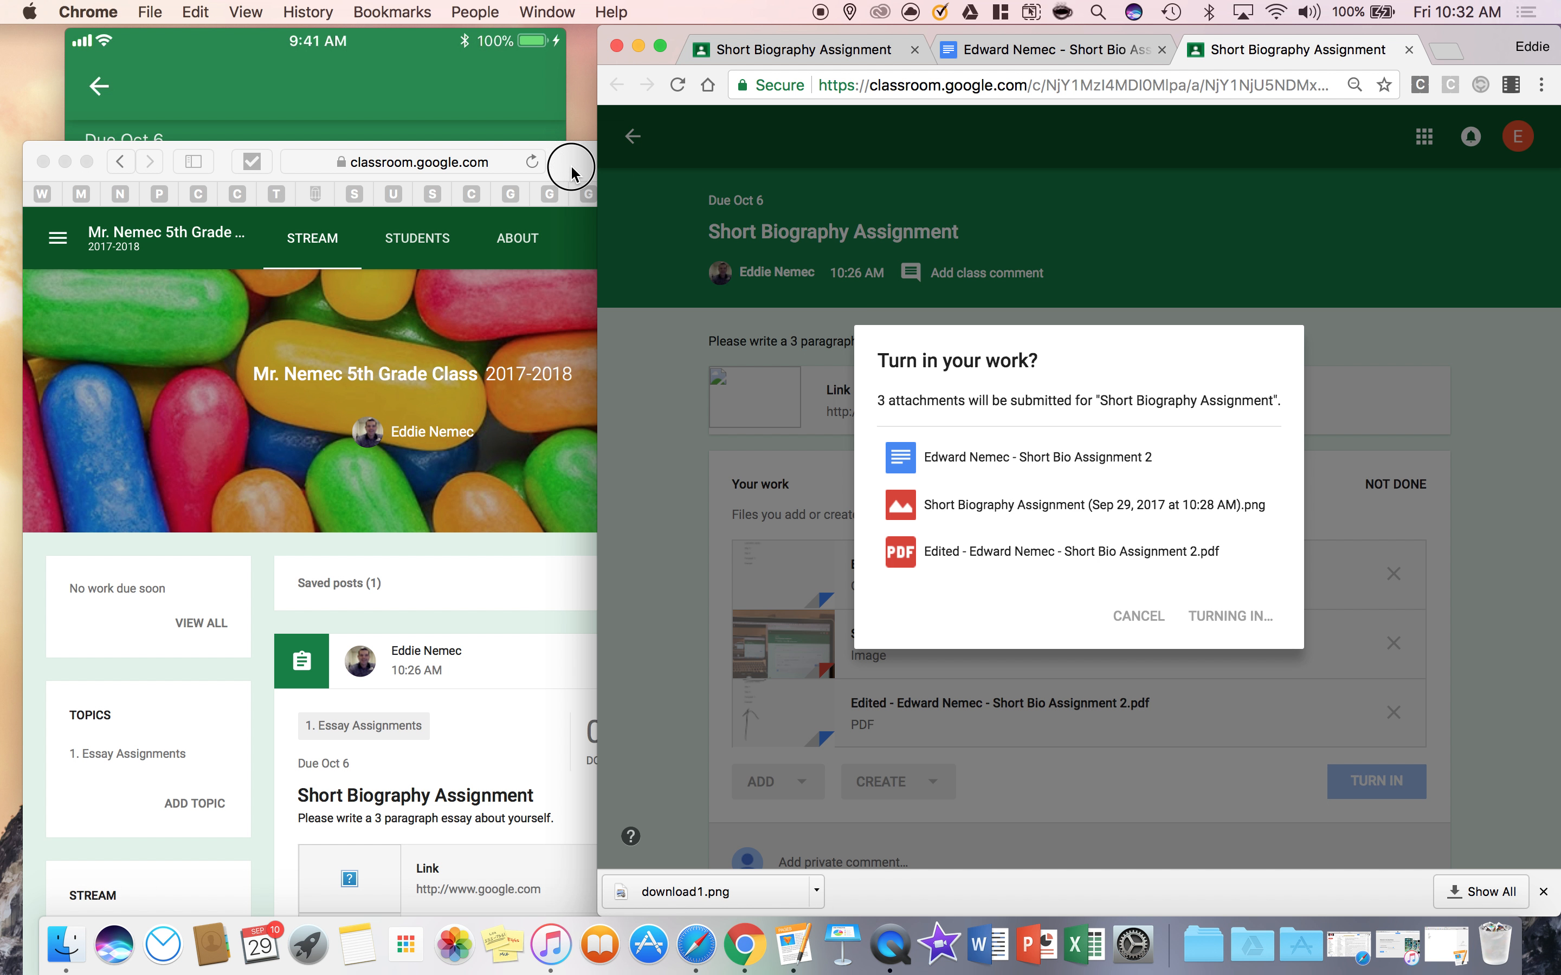
Enlarge the teacher's Safari window, reload the class stream, and open the done submissions of the Short Biography Assignment
double_click(572, 173)
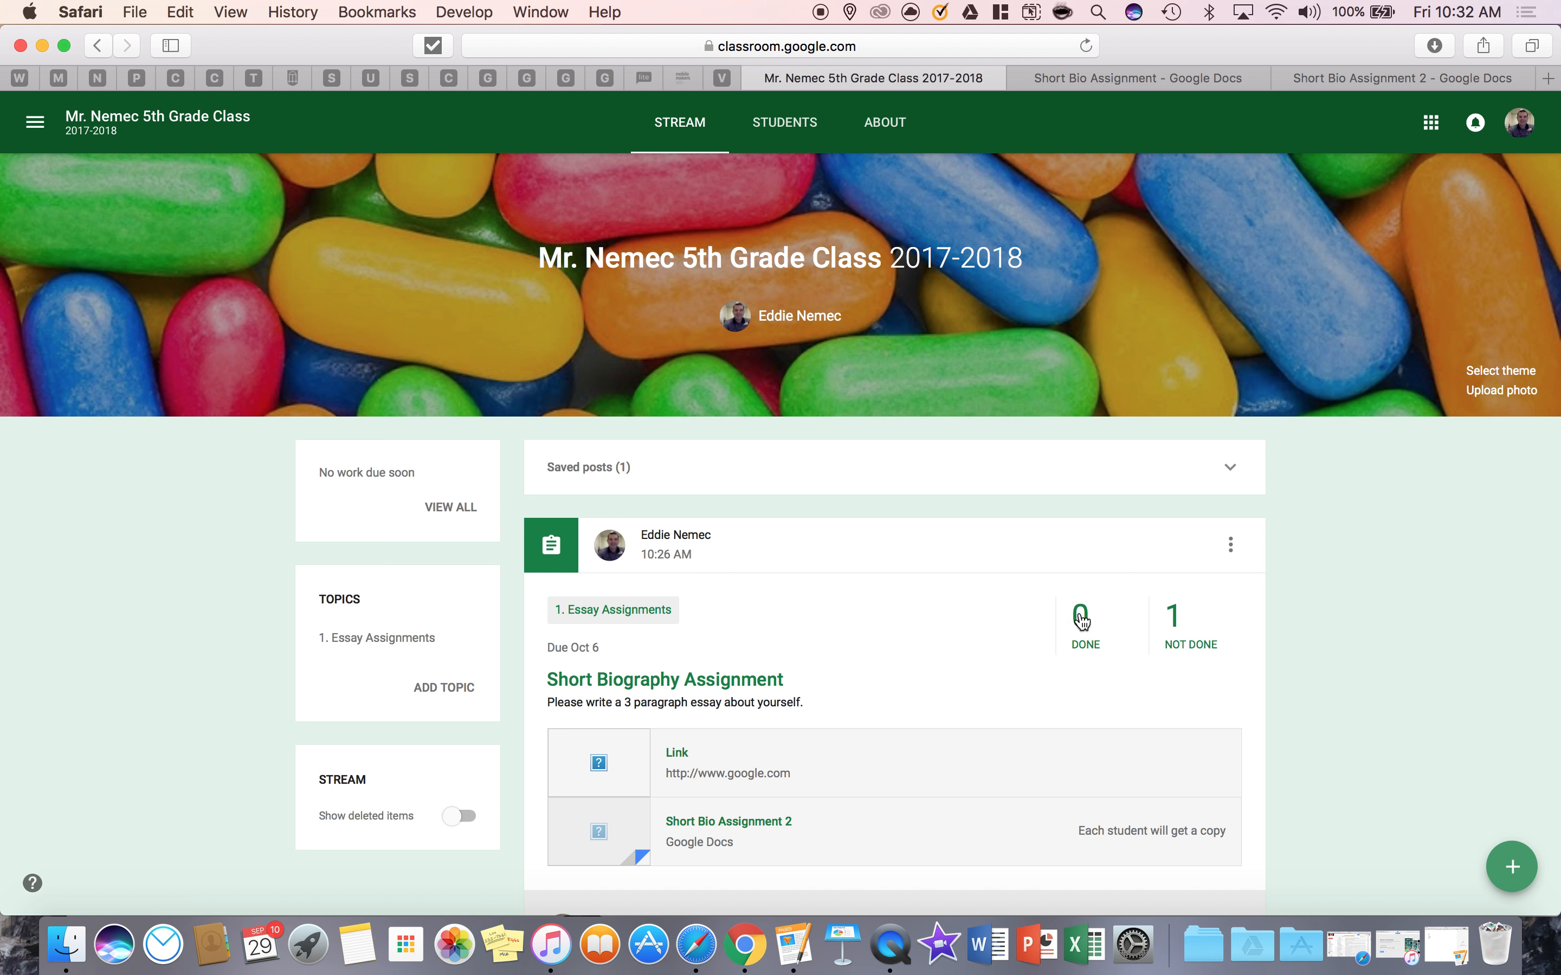
click(1086, 47)
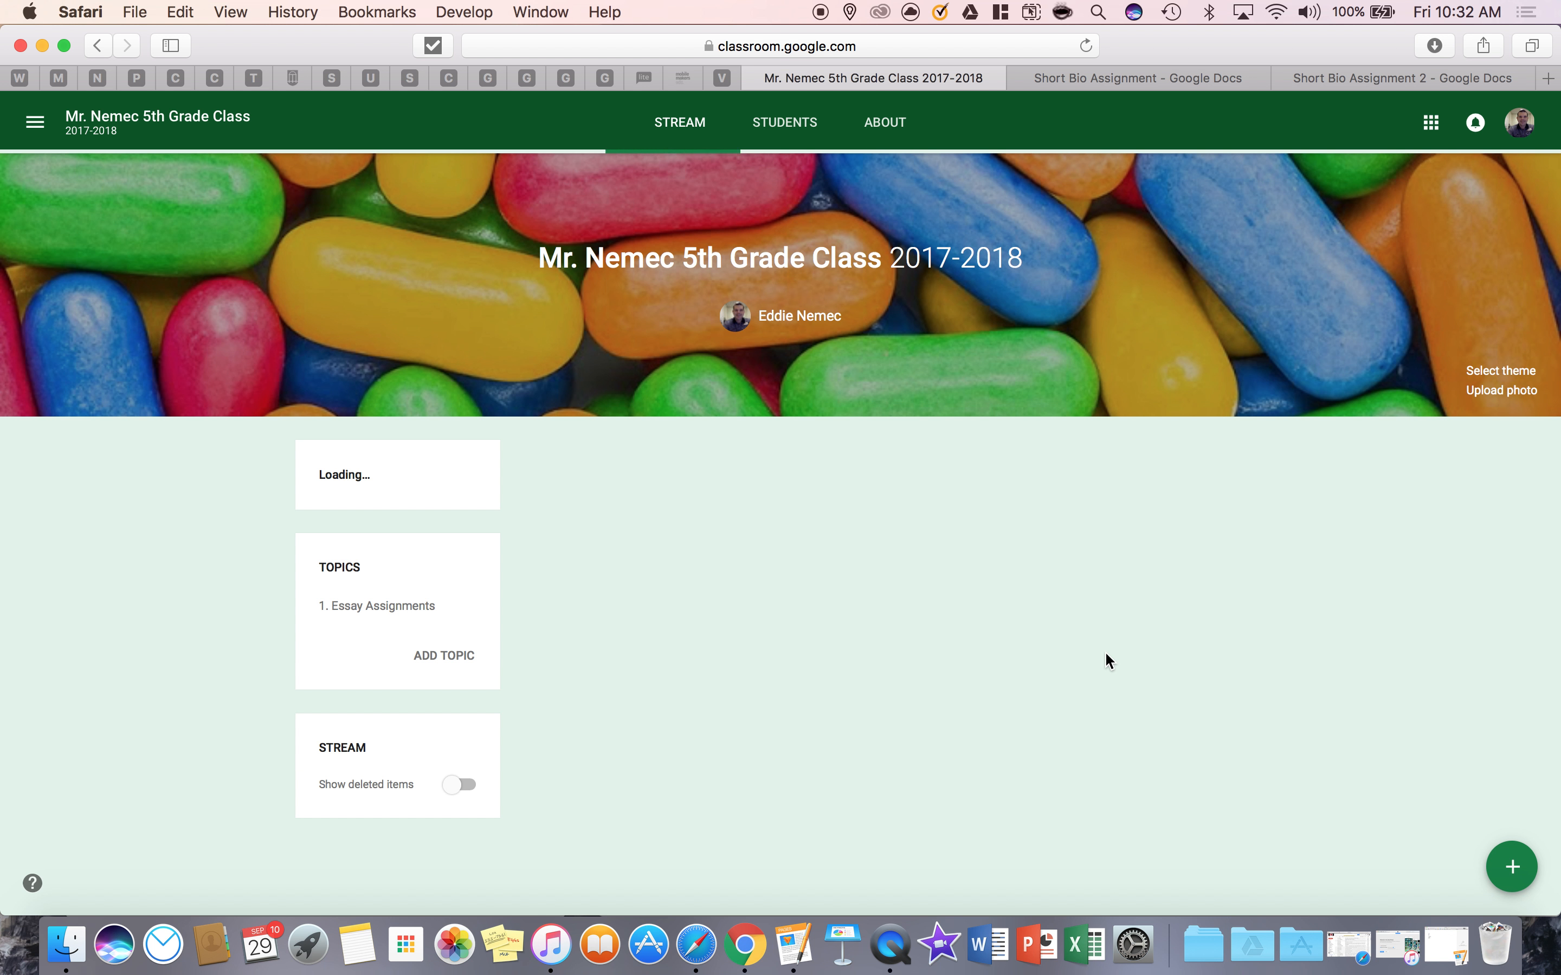
click(1106, 637)
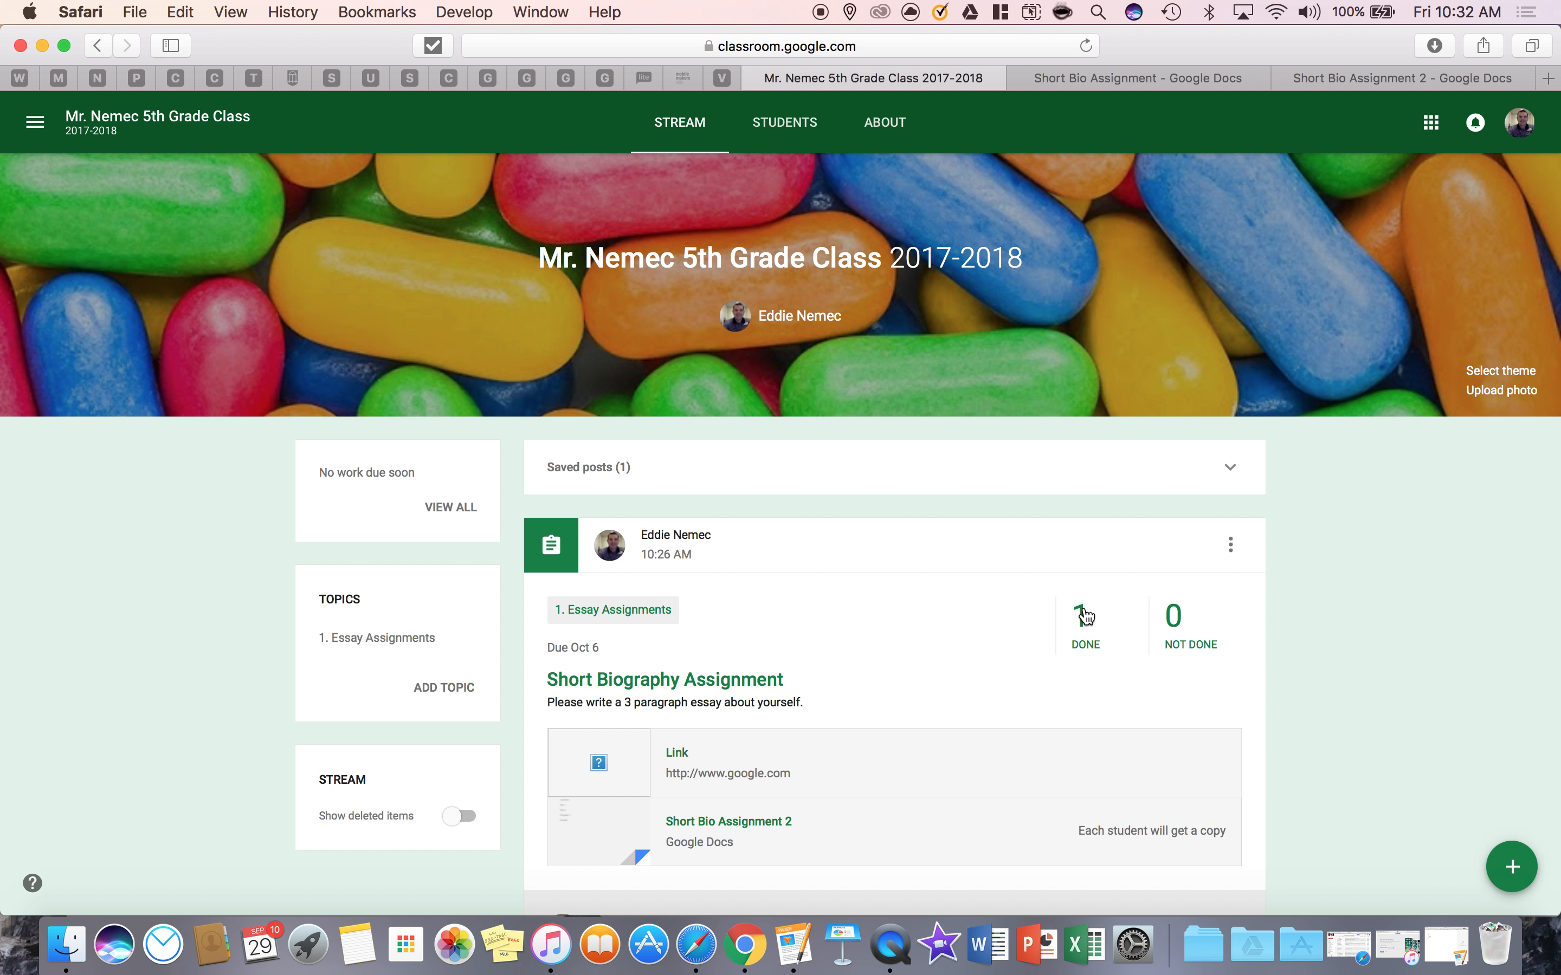
scroll(1086, 616, down, 3)
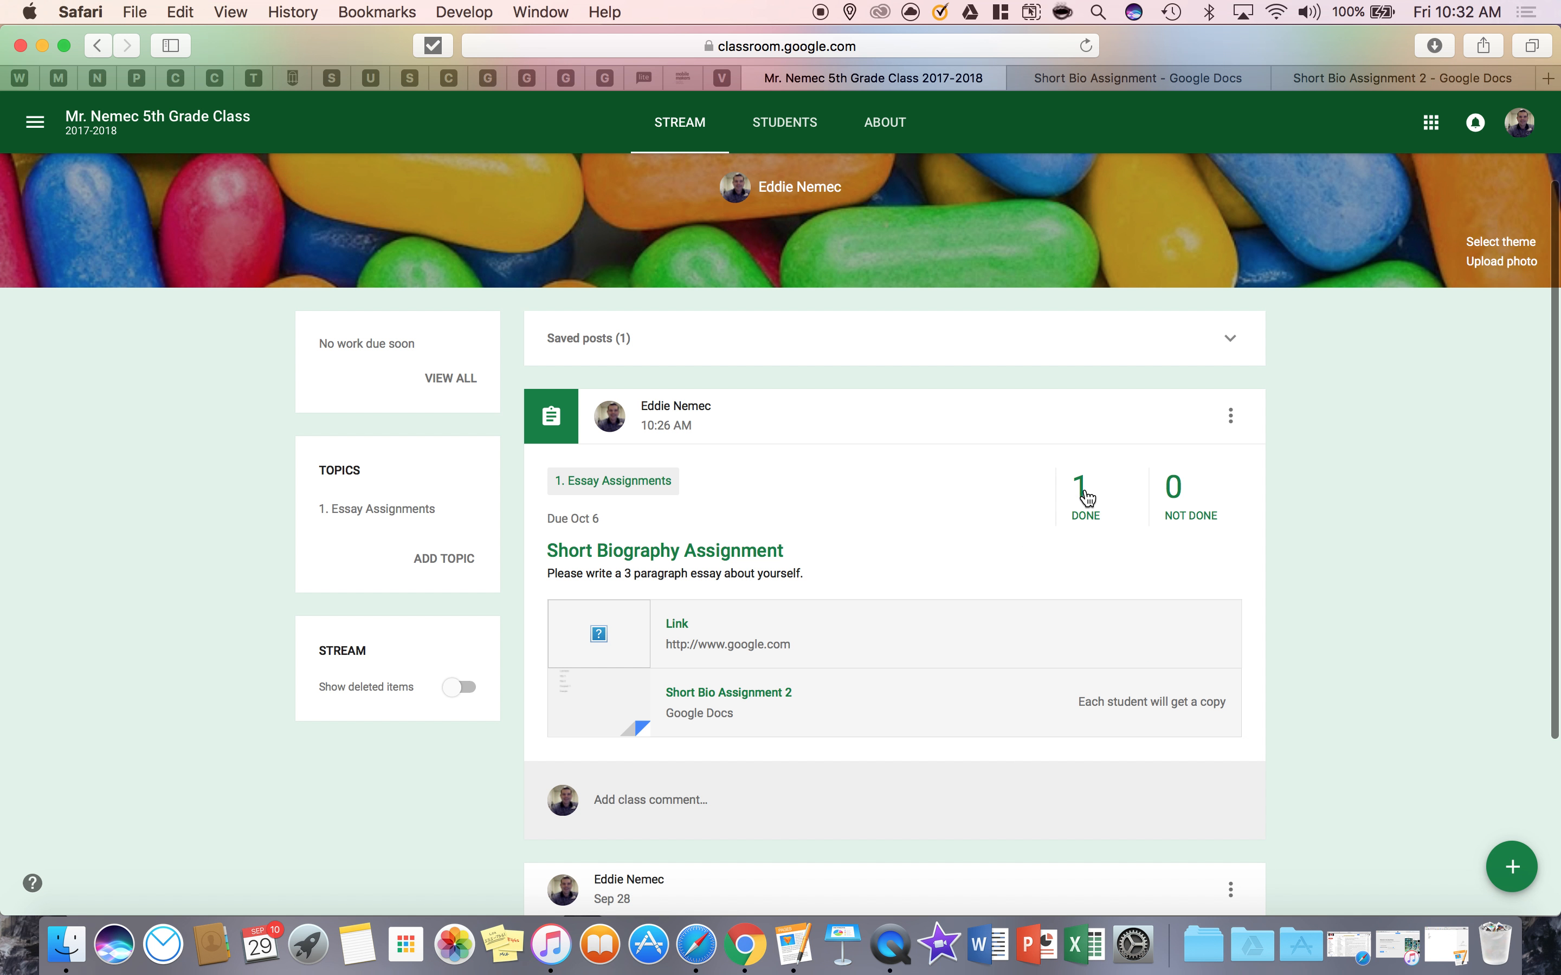
click(1087, 498)
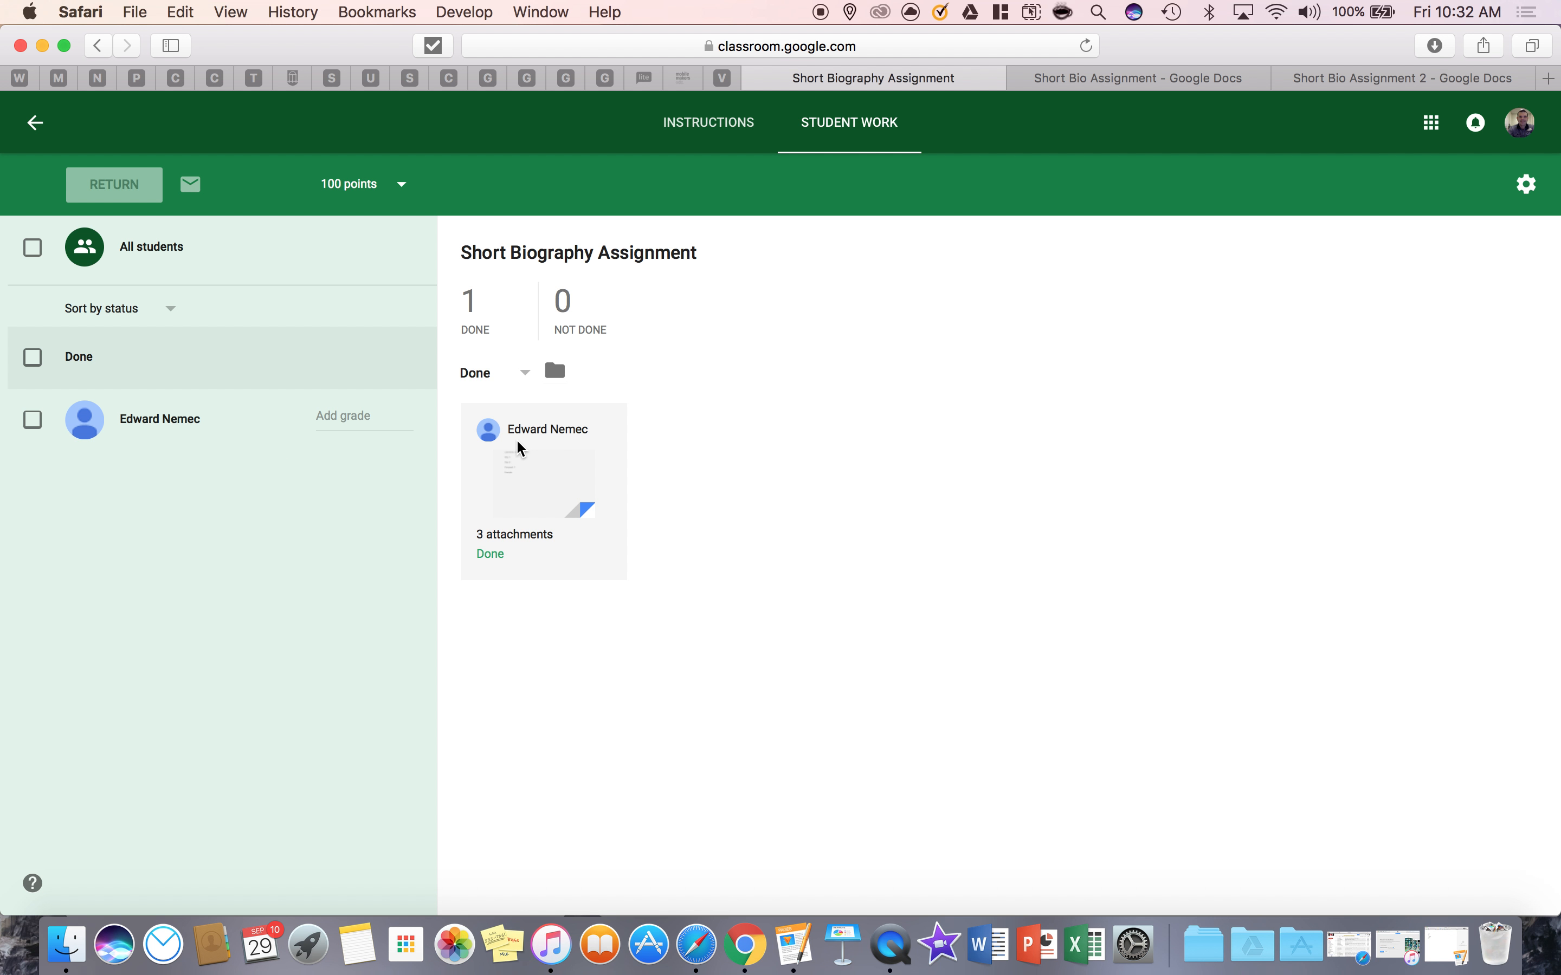
Open the student's submission and preview its attached image and edited PDF, closing each preview
click(530, 487)
click(655, 445)
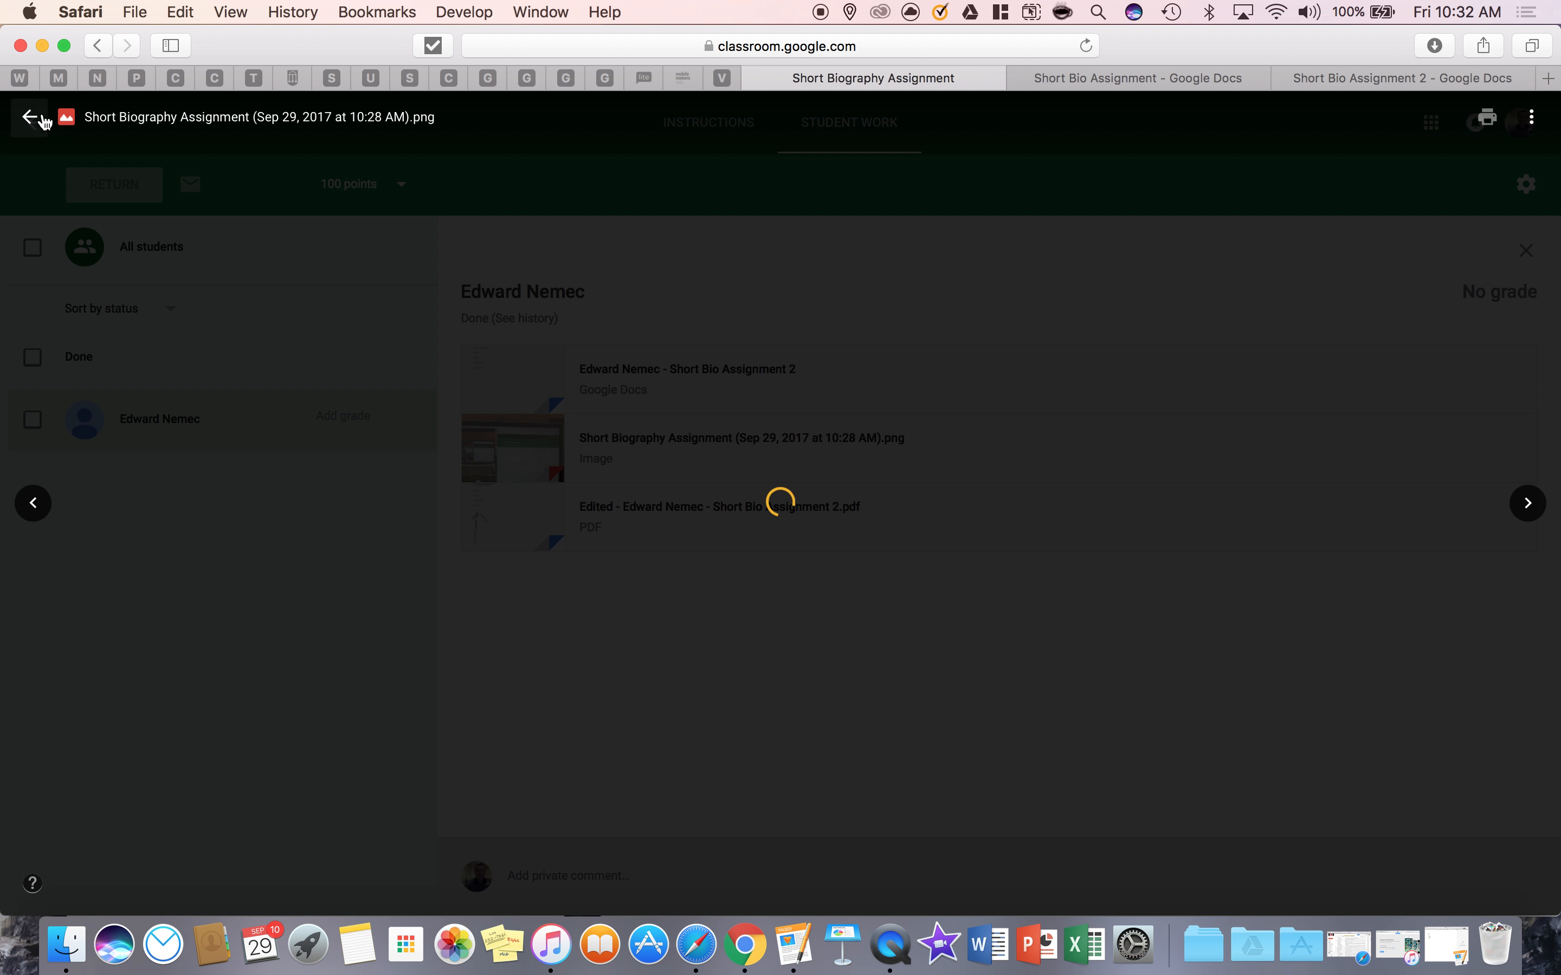
click(29, 117)
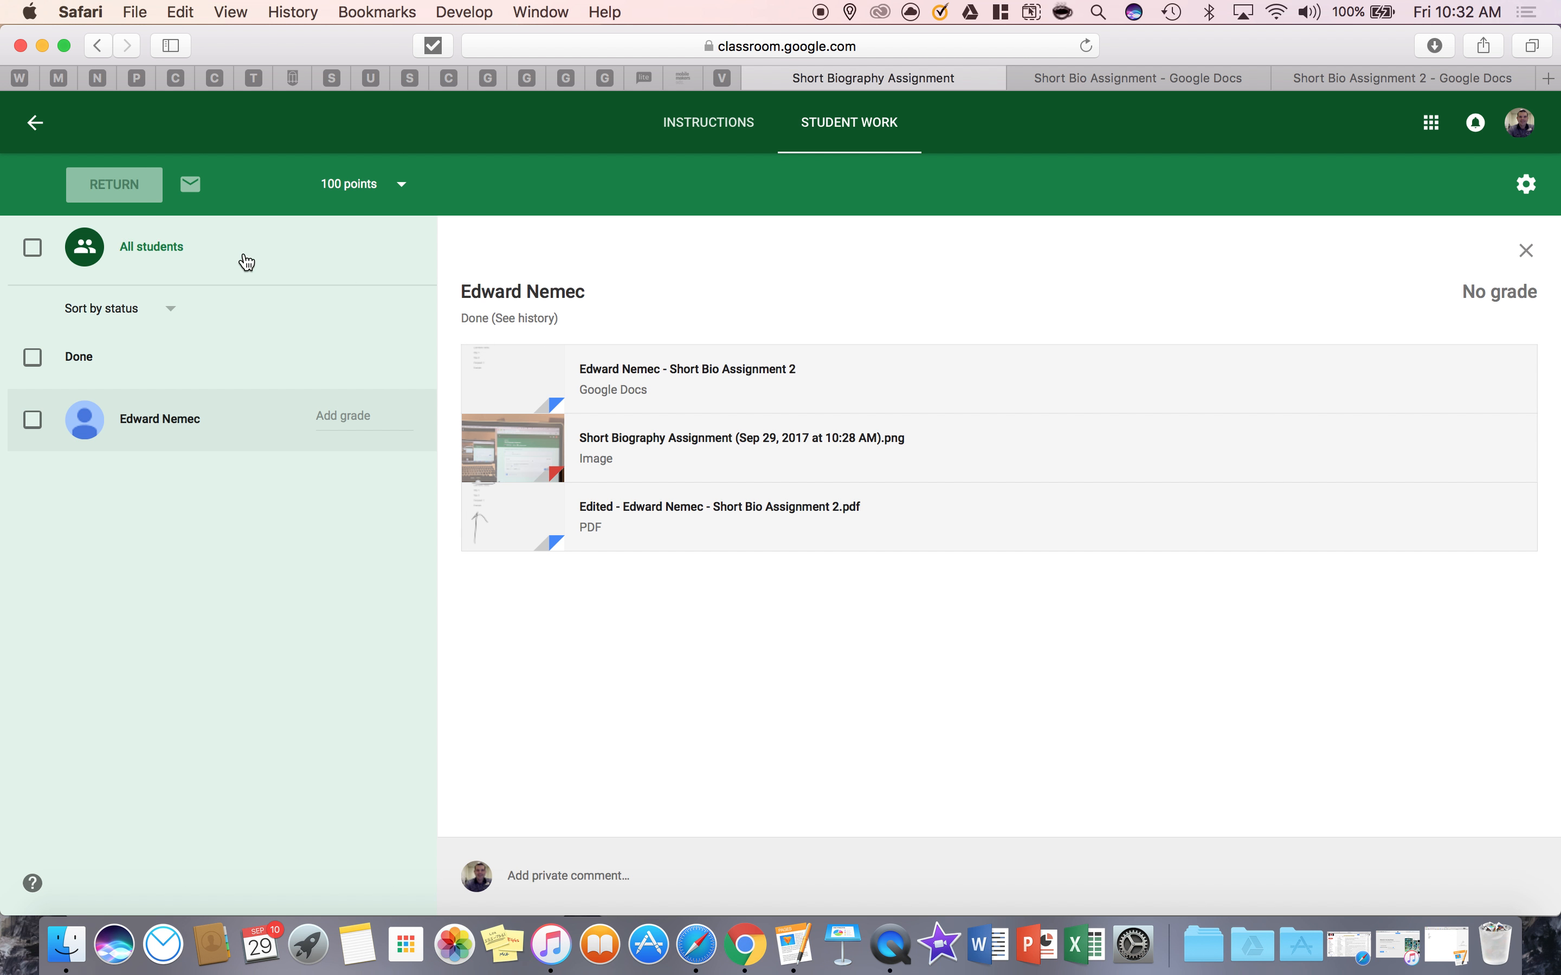
click(713, 516)
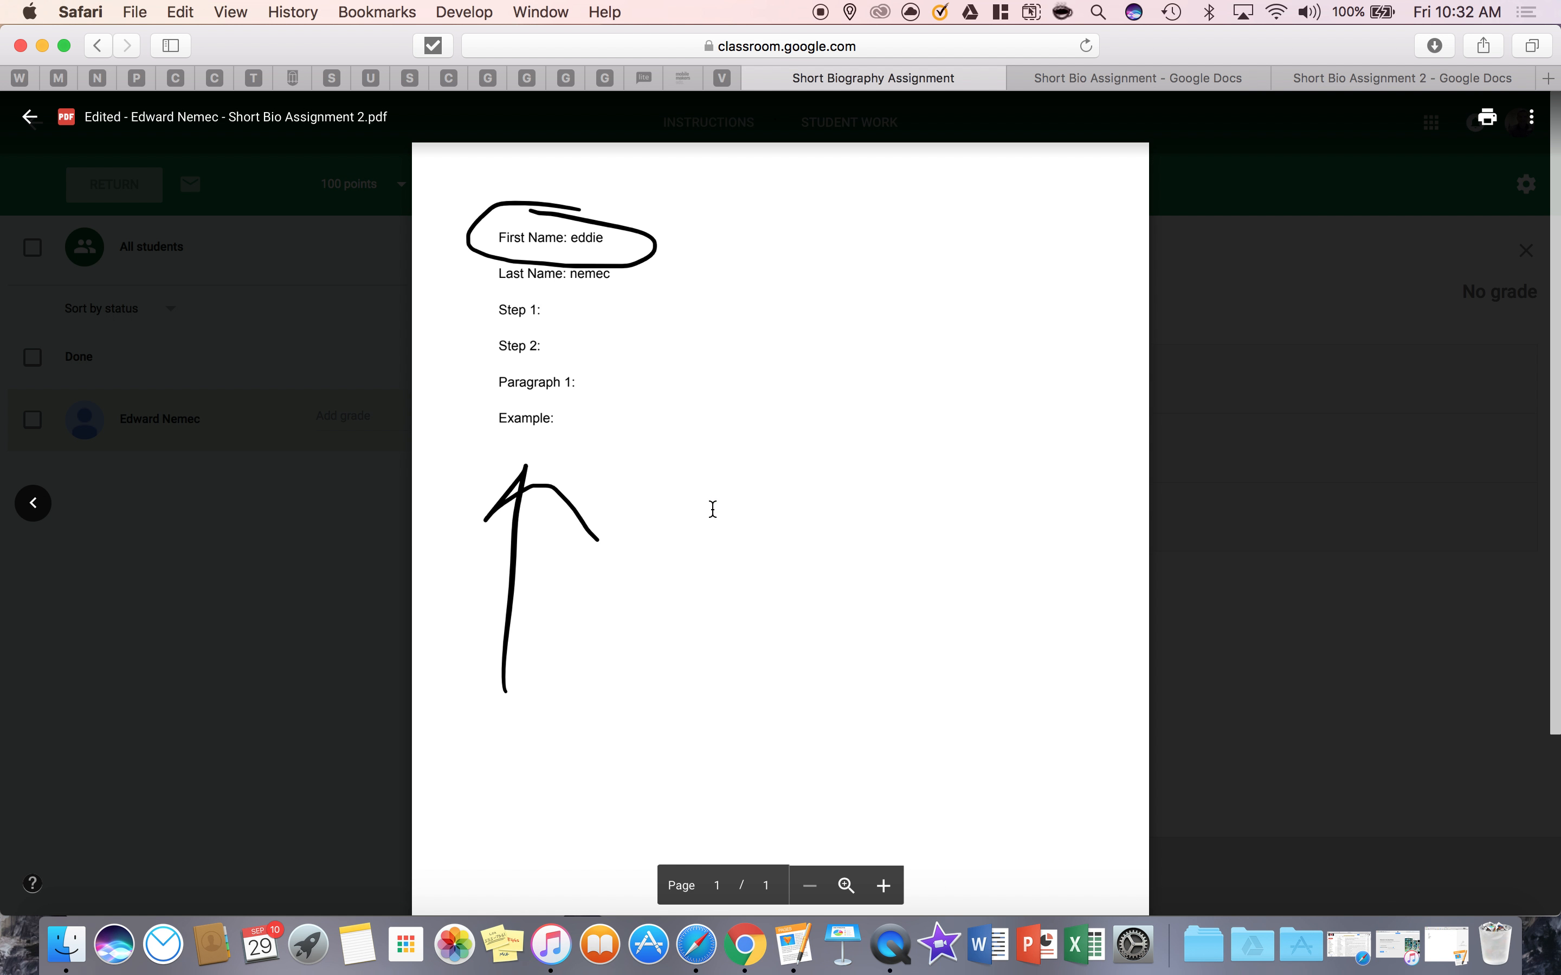
click(29, 116)
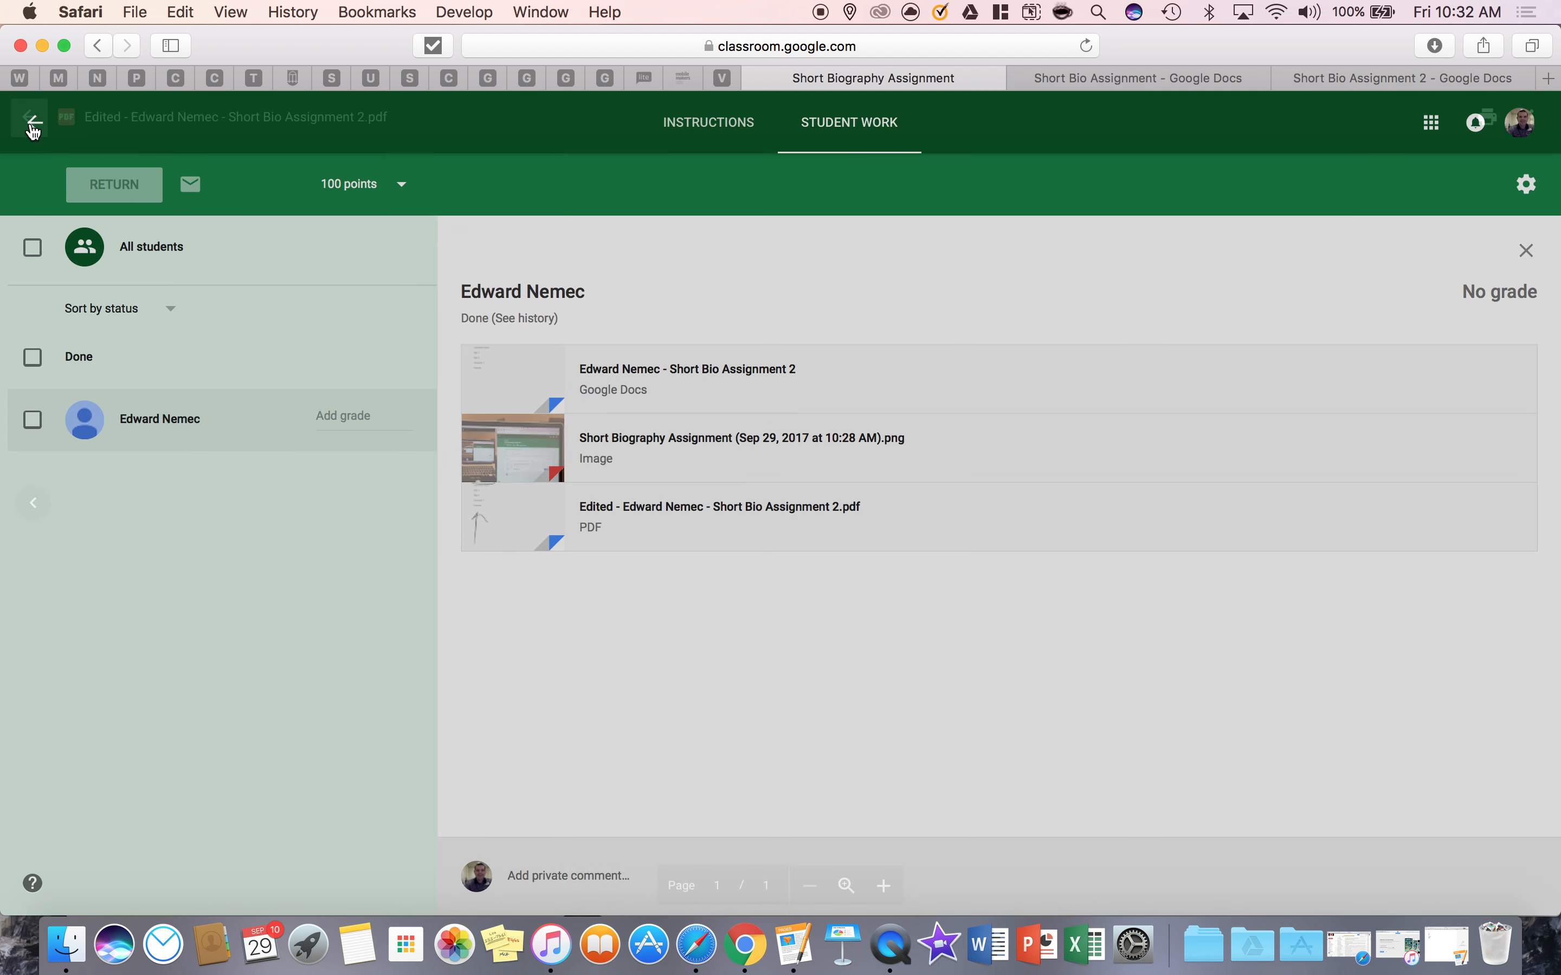
Open the student's submitted document and add the comment "Something they need change." to the First Name line
click(695, 385)
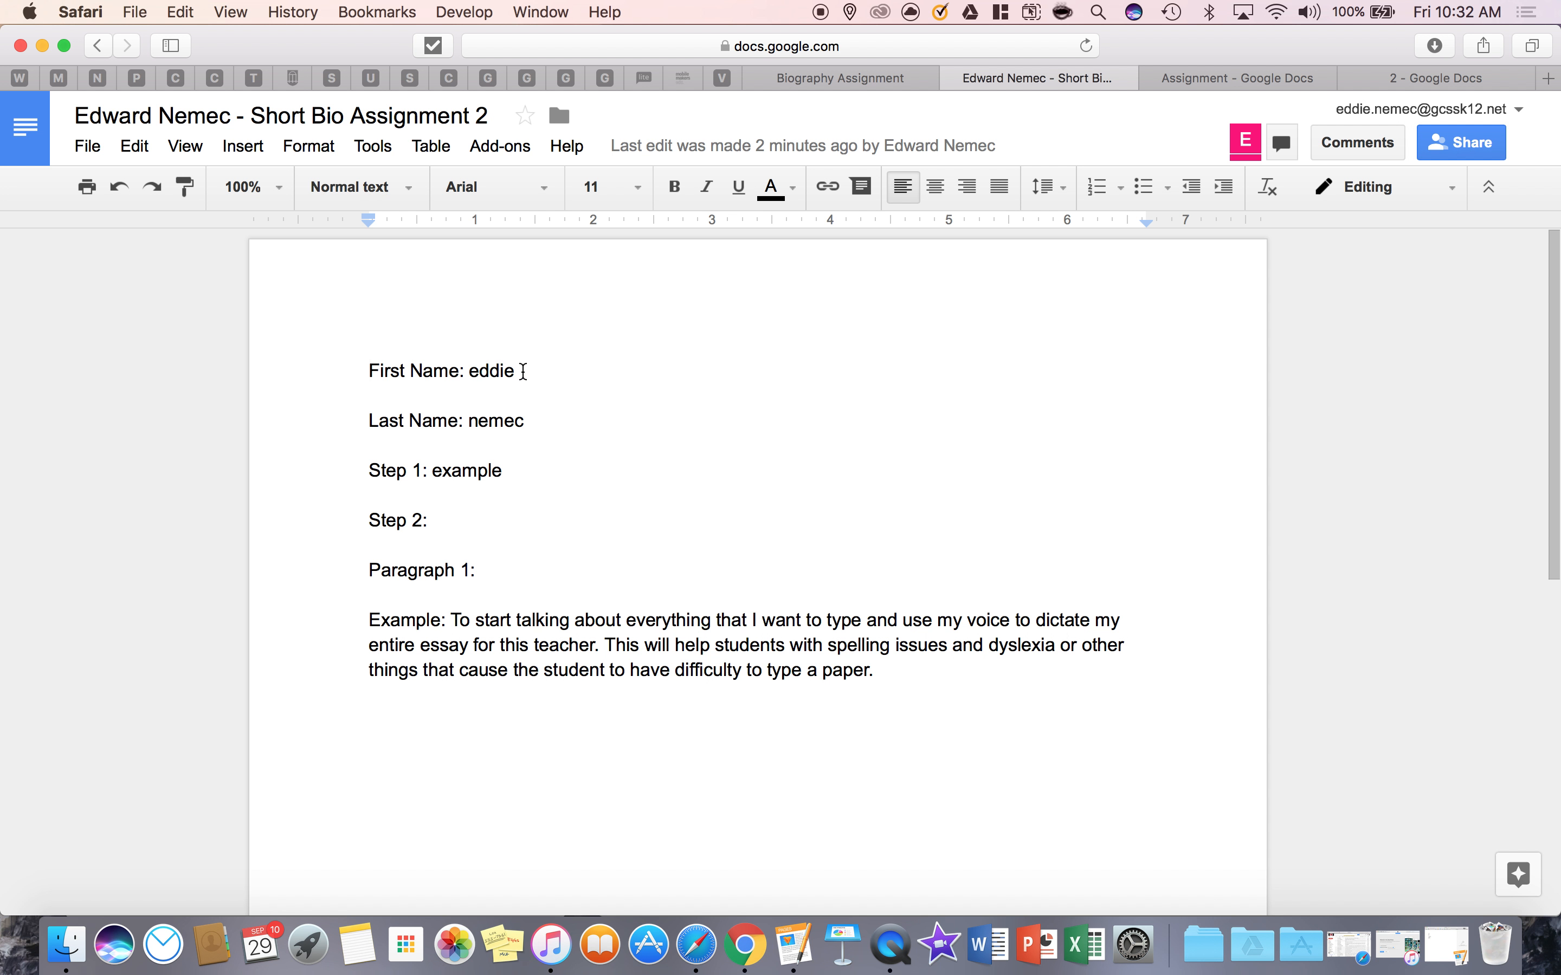
drag(523, 372, 326, 371)
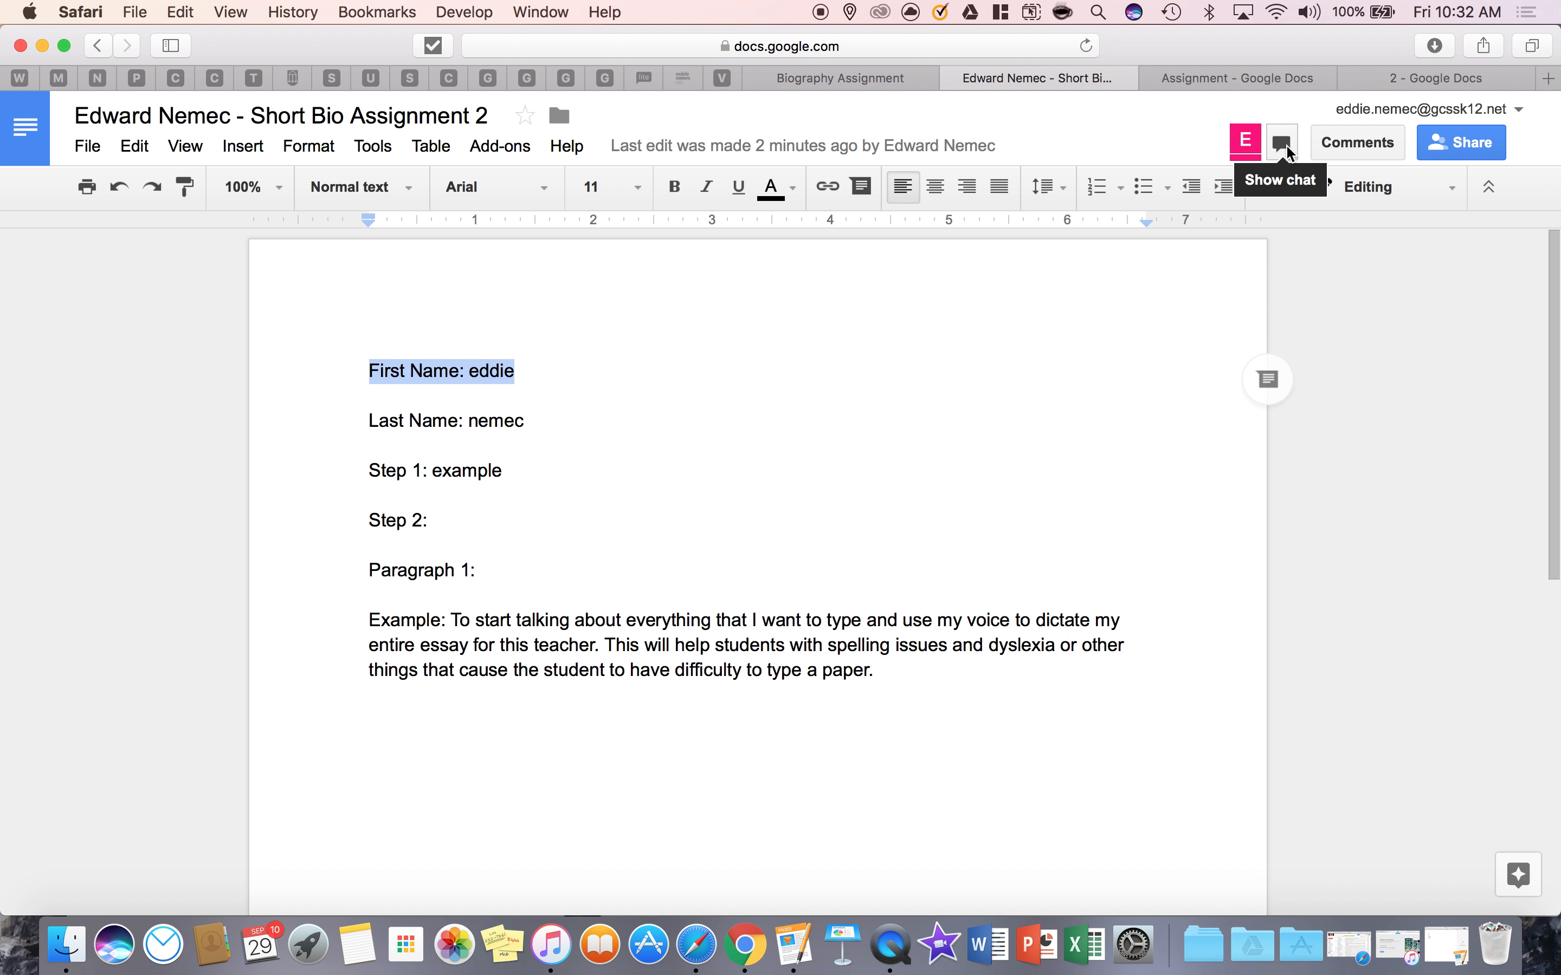
click(1354, 145)
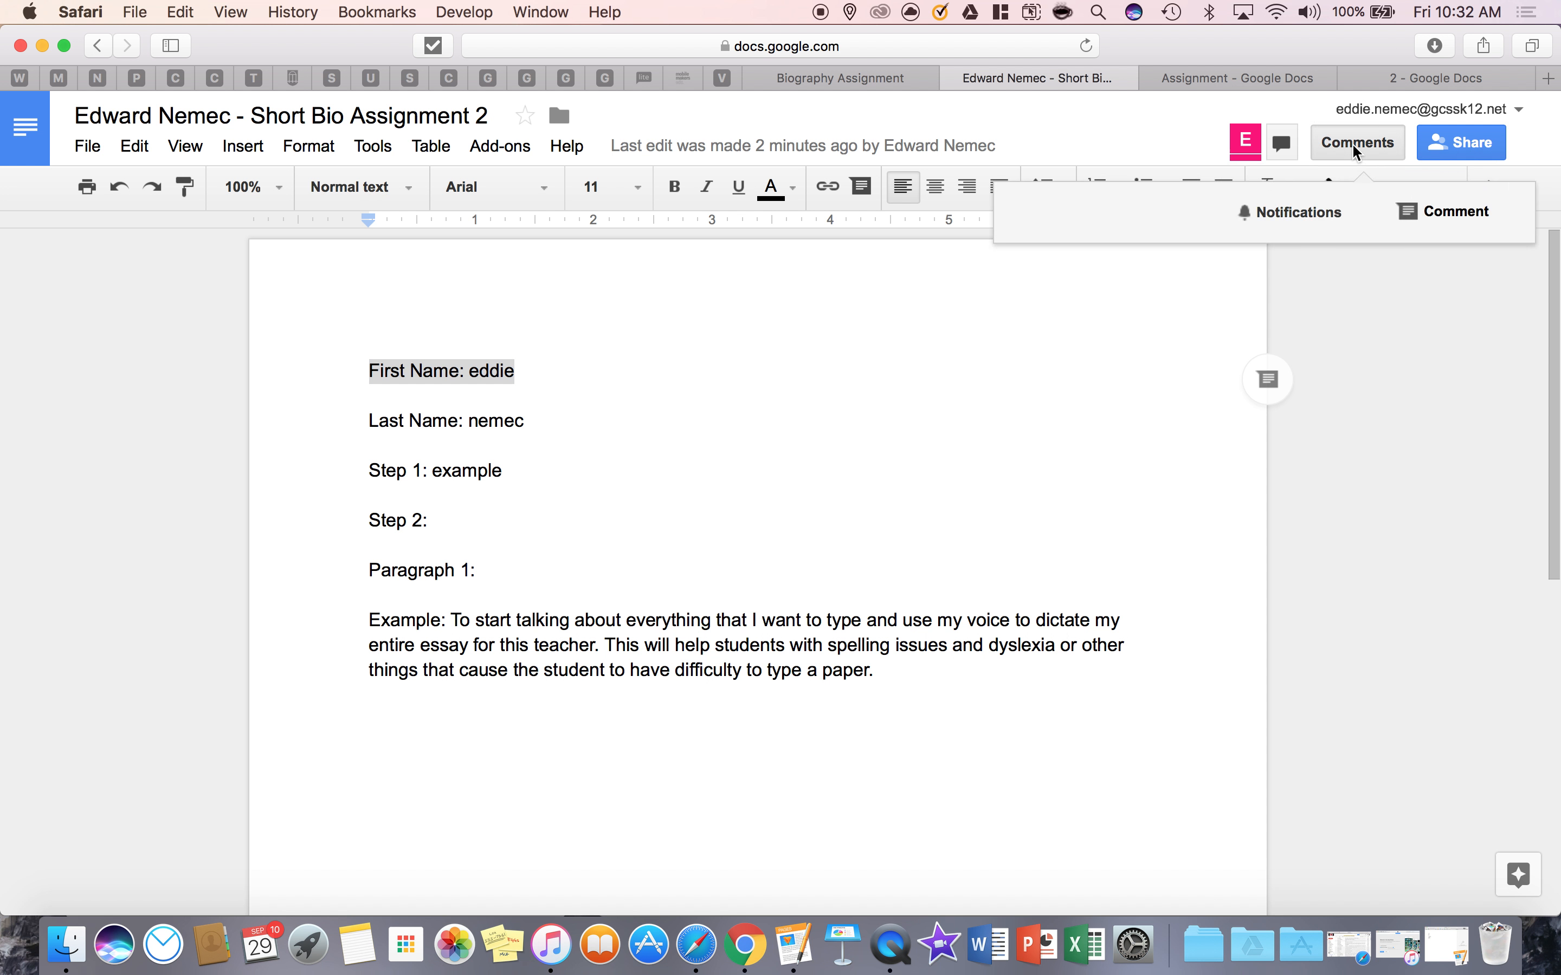
click(1430, 213)
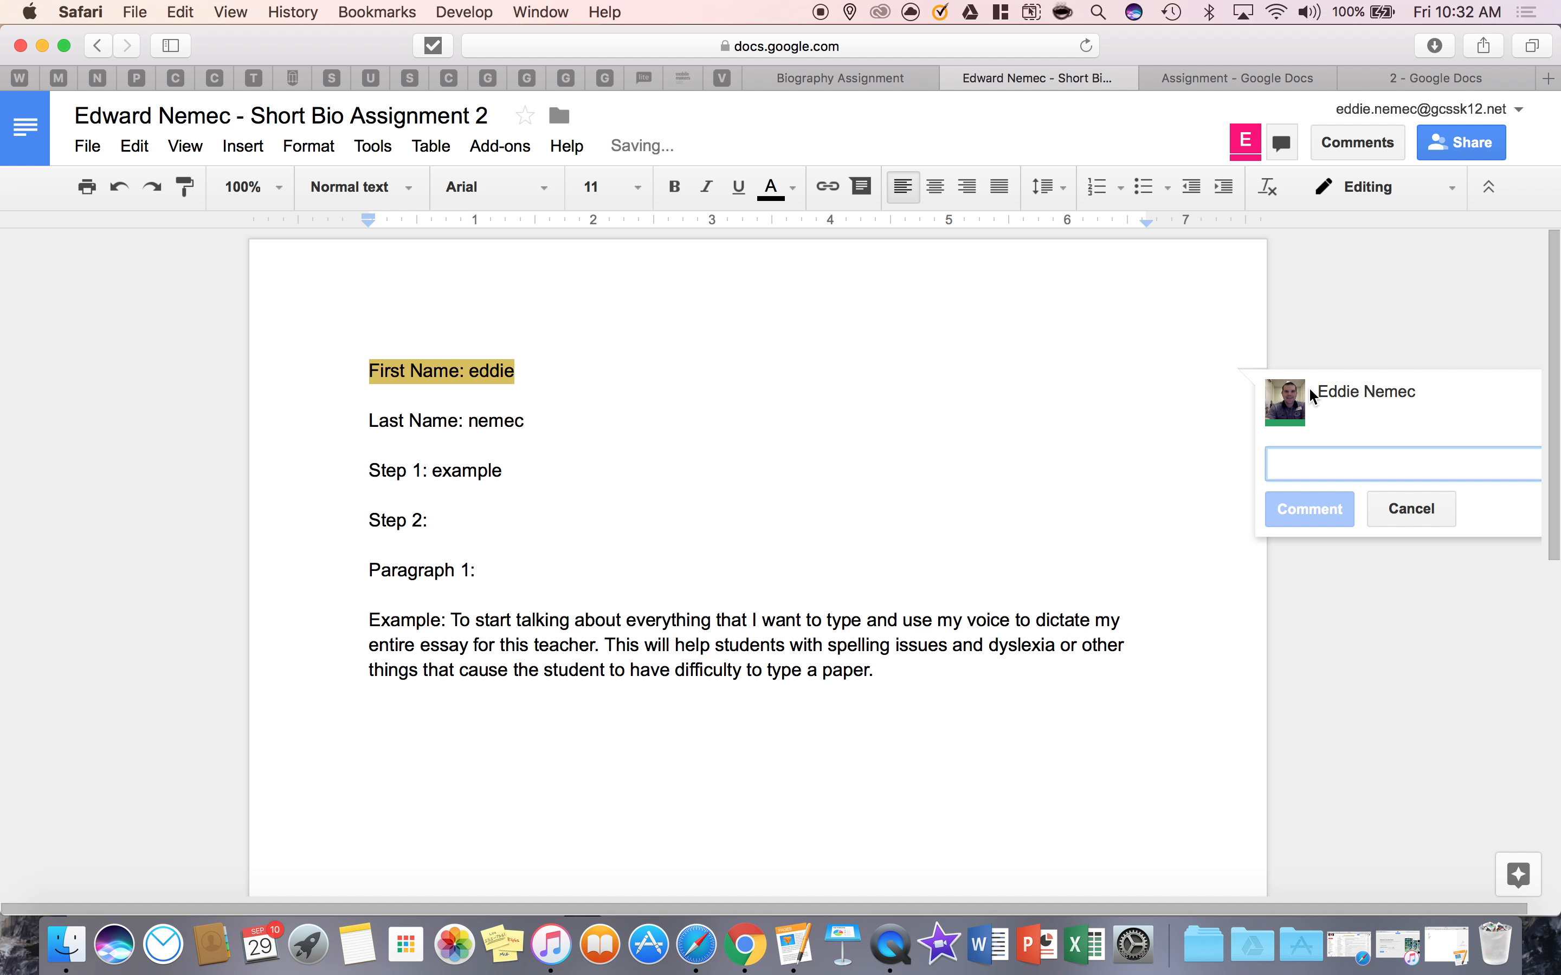
text(Something they need ch)
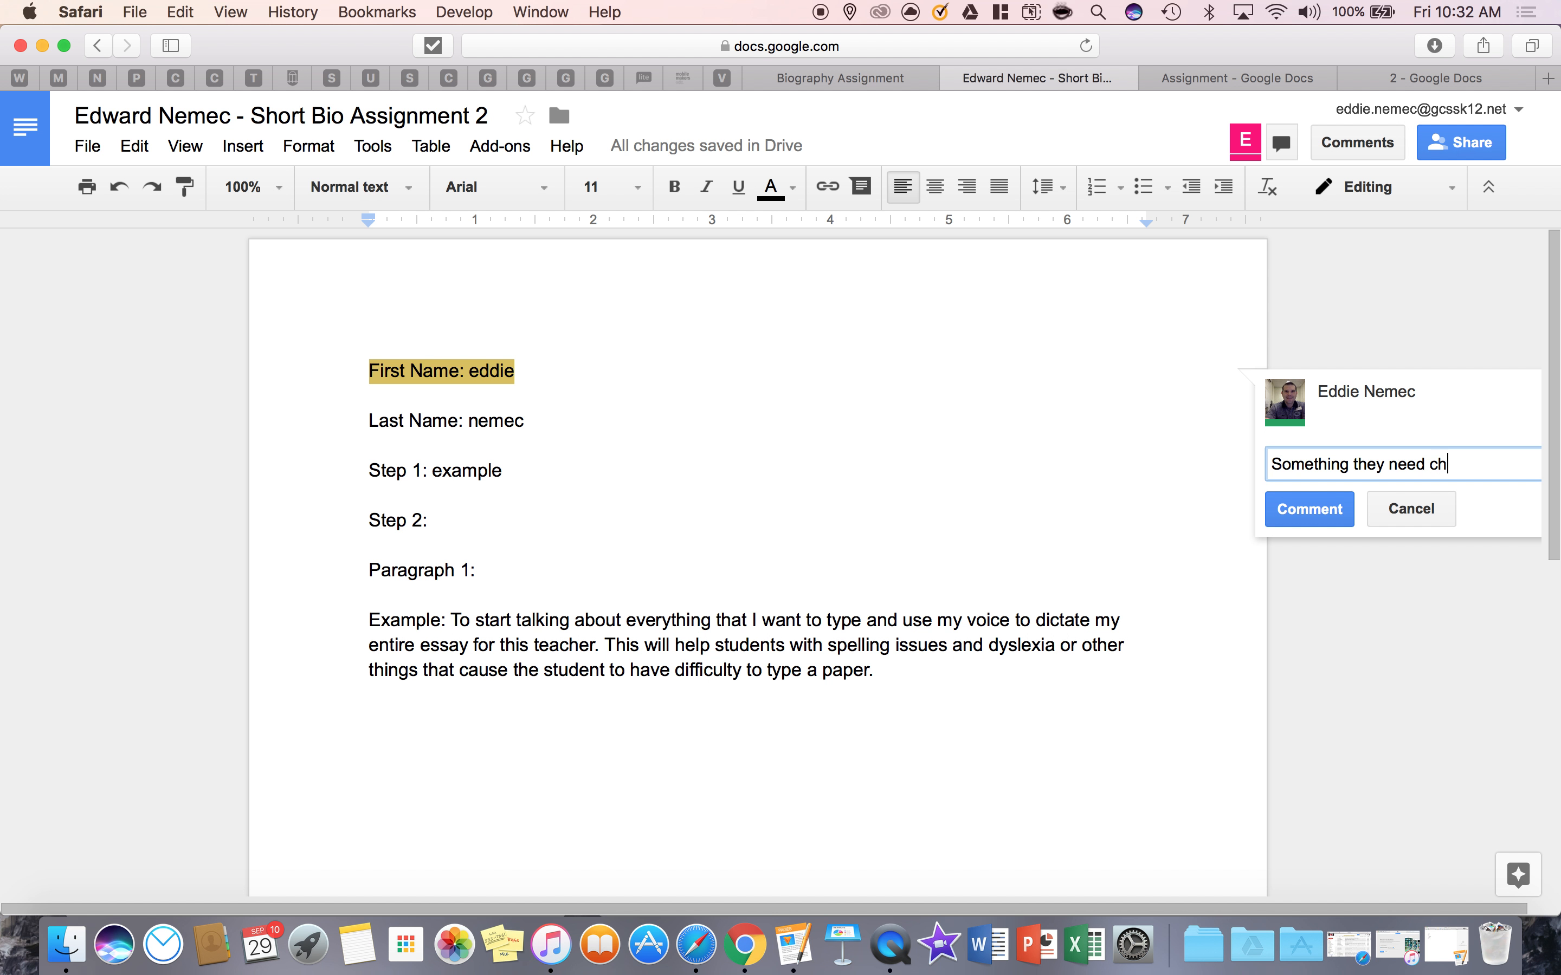
text(ange.)
click(1310, 510)
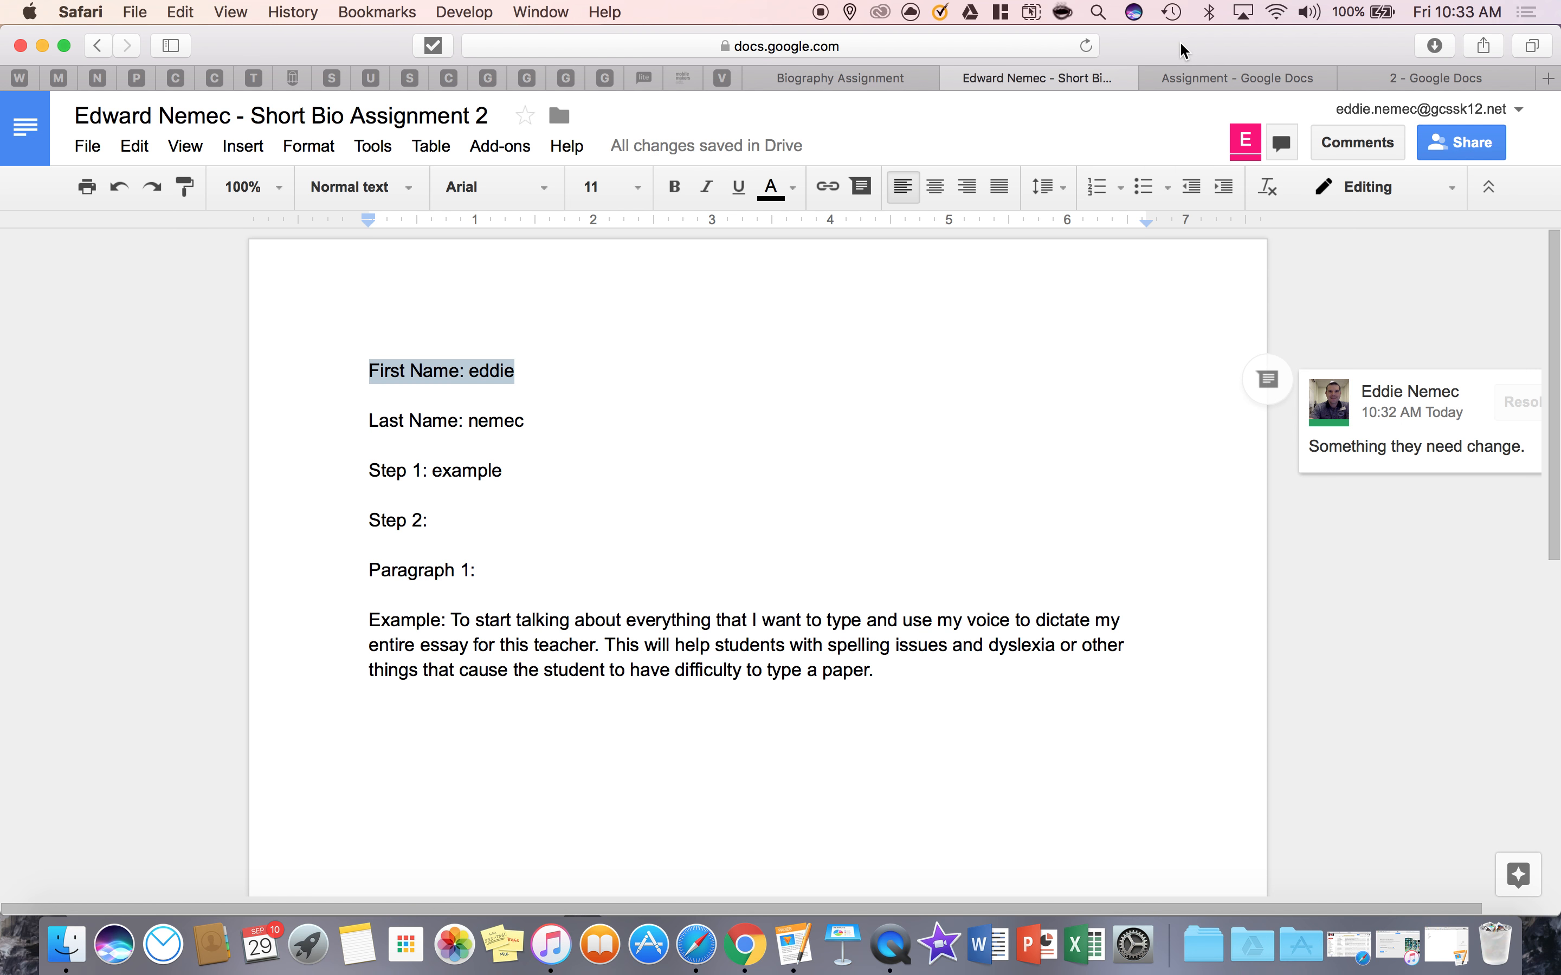
Shrink the teacher's window and open the turned-in "Short Bio Assignment 2" document from the student's assignment page in Chrome
drag(1183, 43, 442, 206)
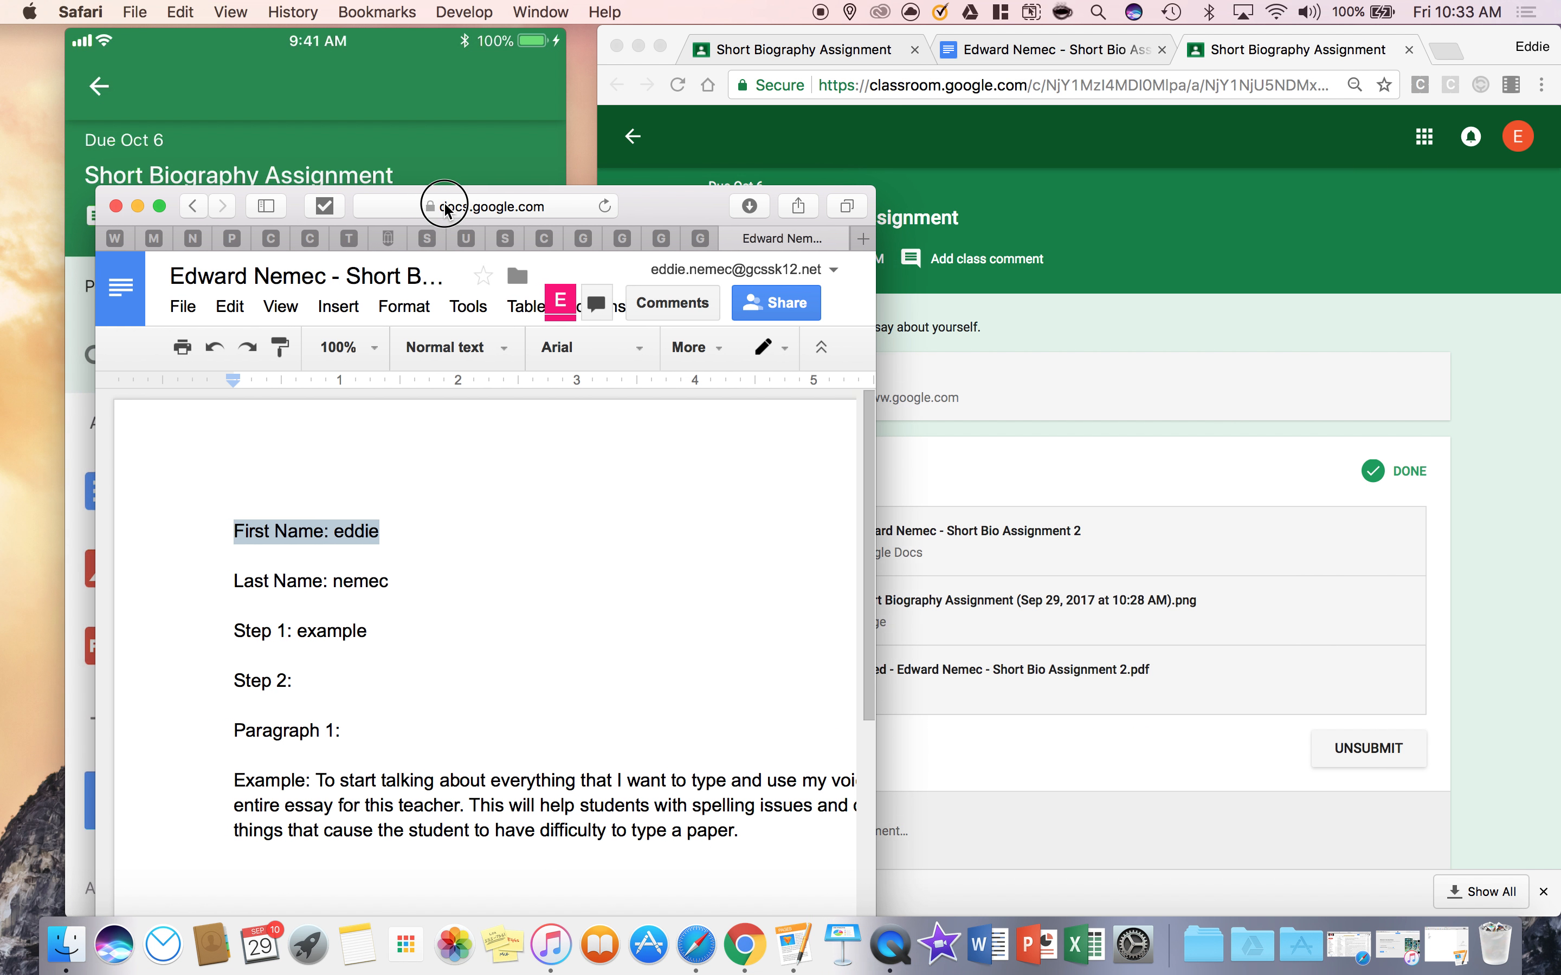
click(423, 68)
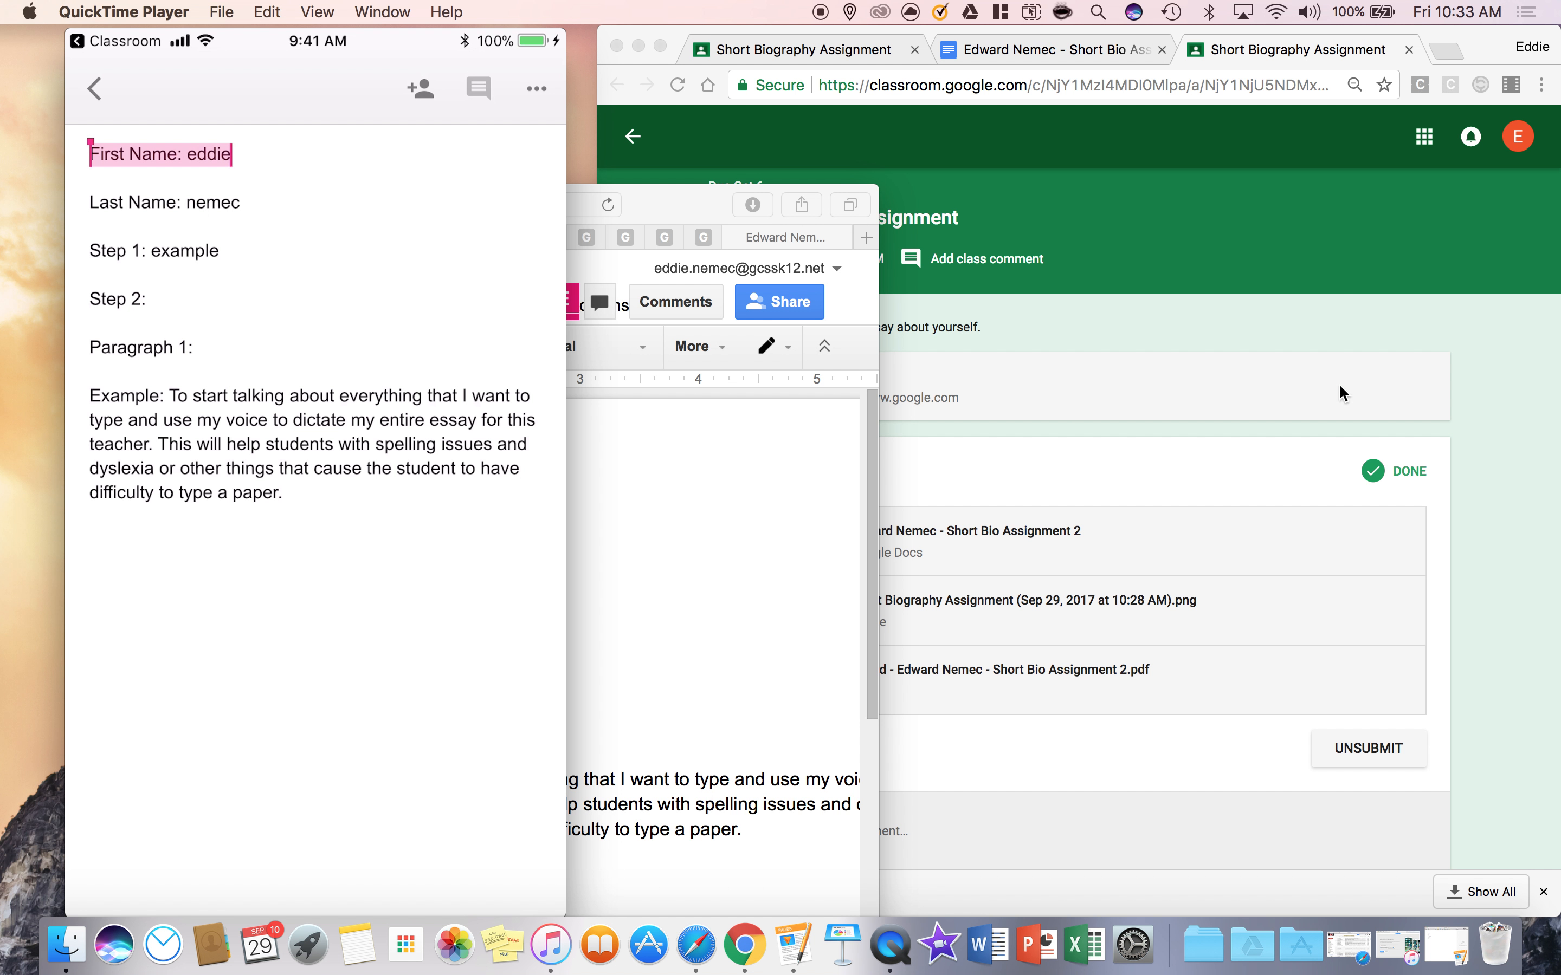
click(1481, 426)
click(887, 548)
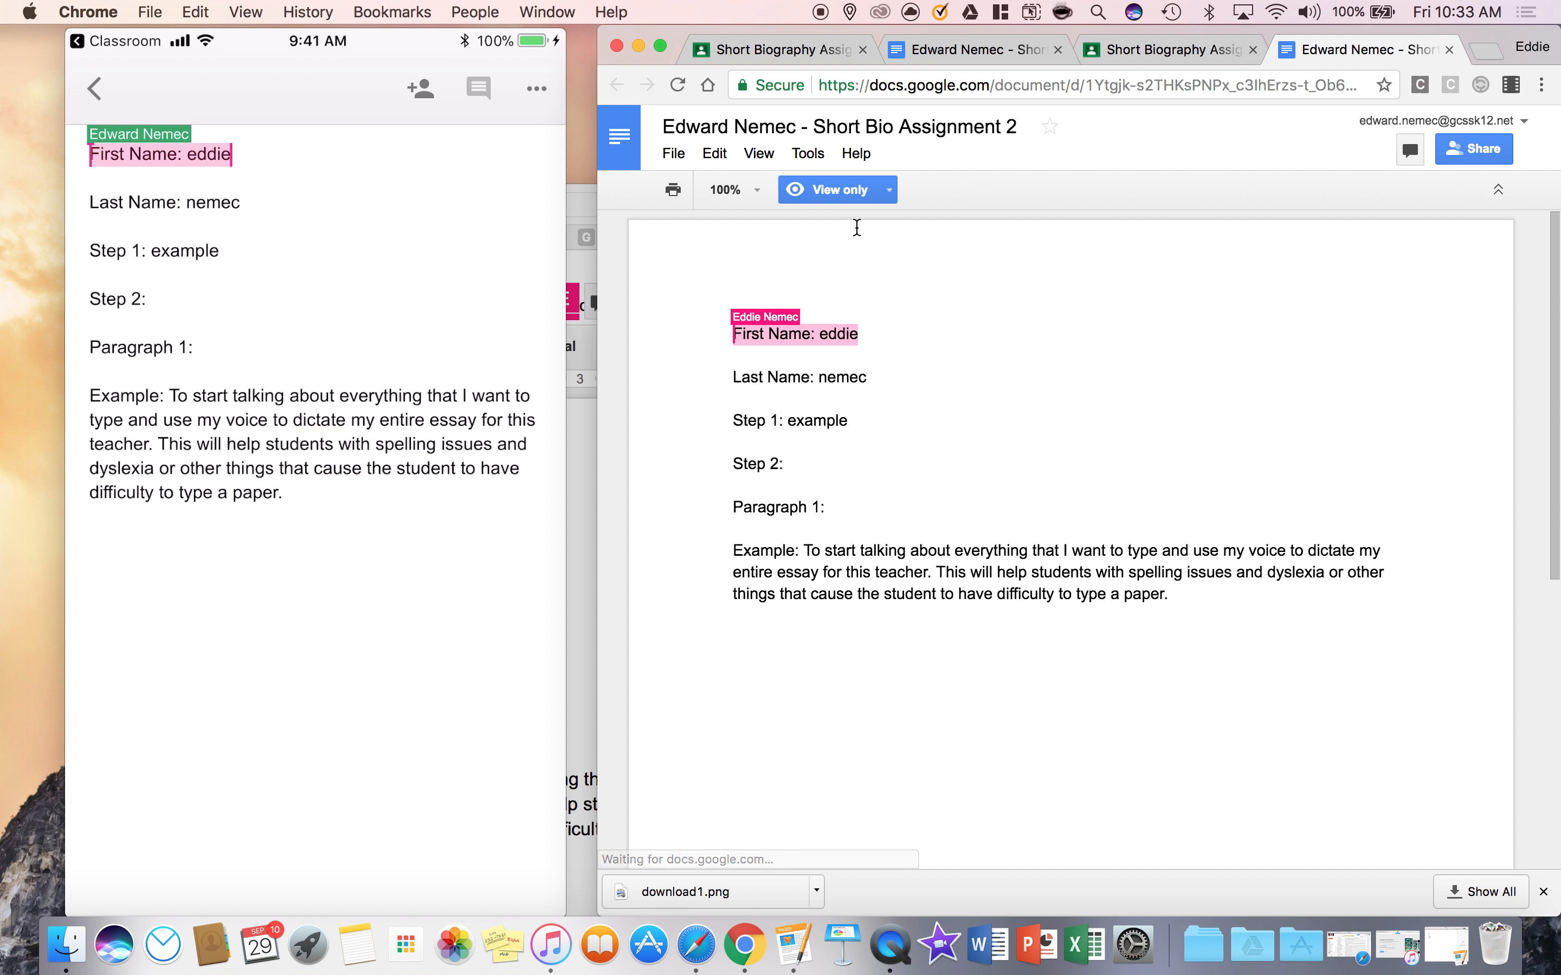
click(820, 343)
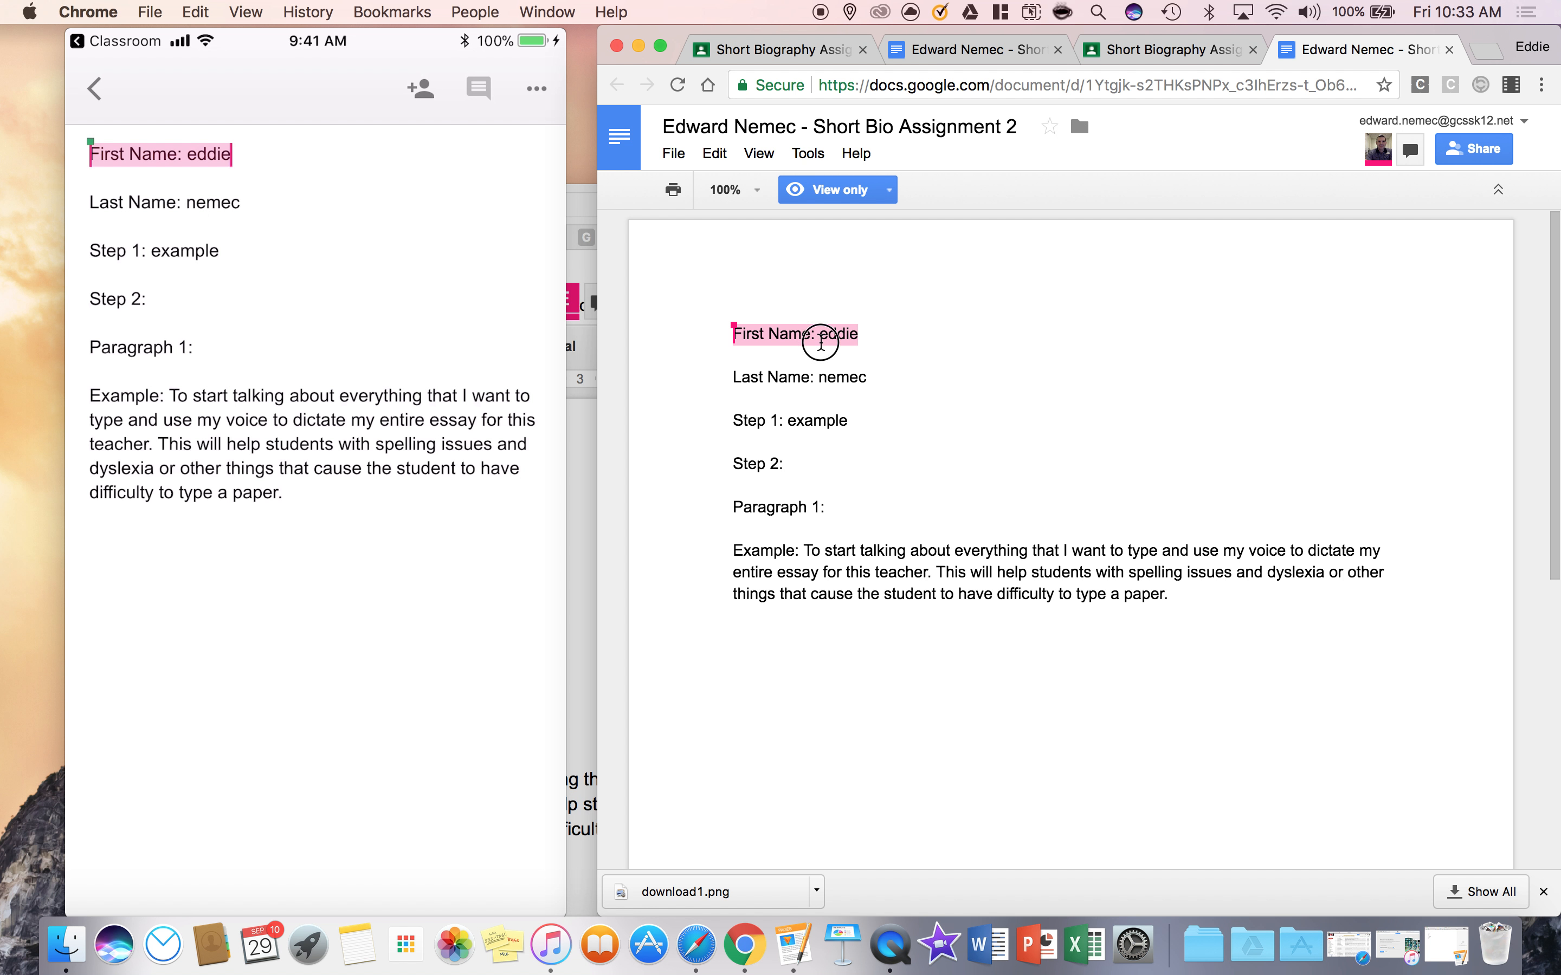
Look through the student's turned-in document for the teacher's comment, opening and closing the document chat
mouse_move(1484, 35)
mouse_down()
mouse_move(1254, 129)
mouse_move(1474, 27)
mouse_move(1459, 33)
mouse_move(1442, 42)
mouse_move(1500, 45)
mouse_move(1481, 49)
mouse_up()
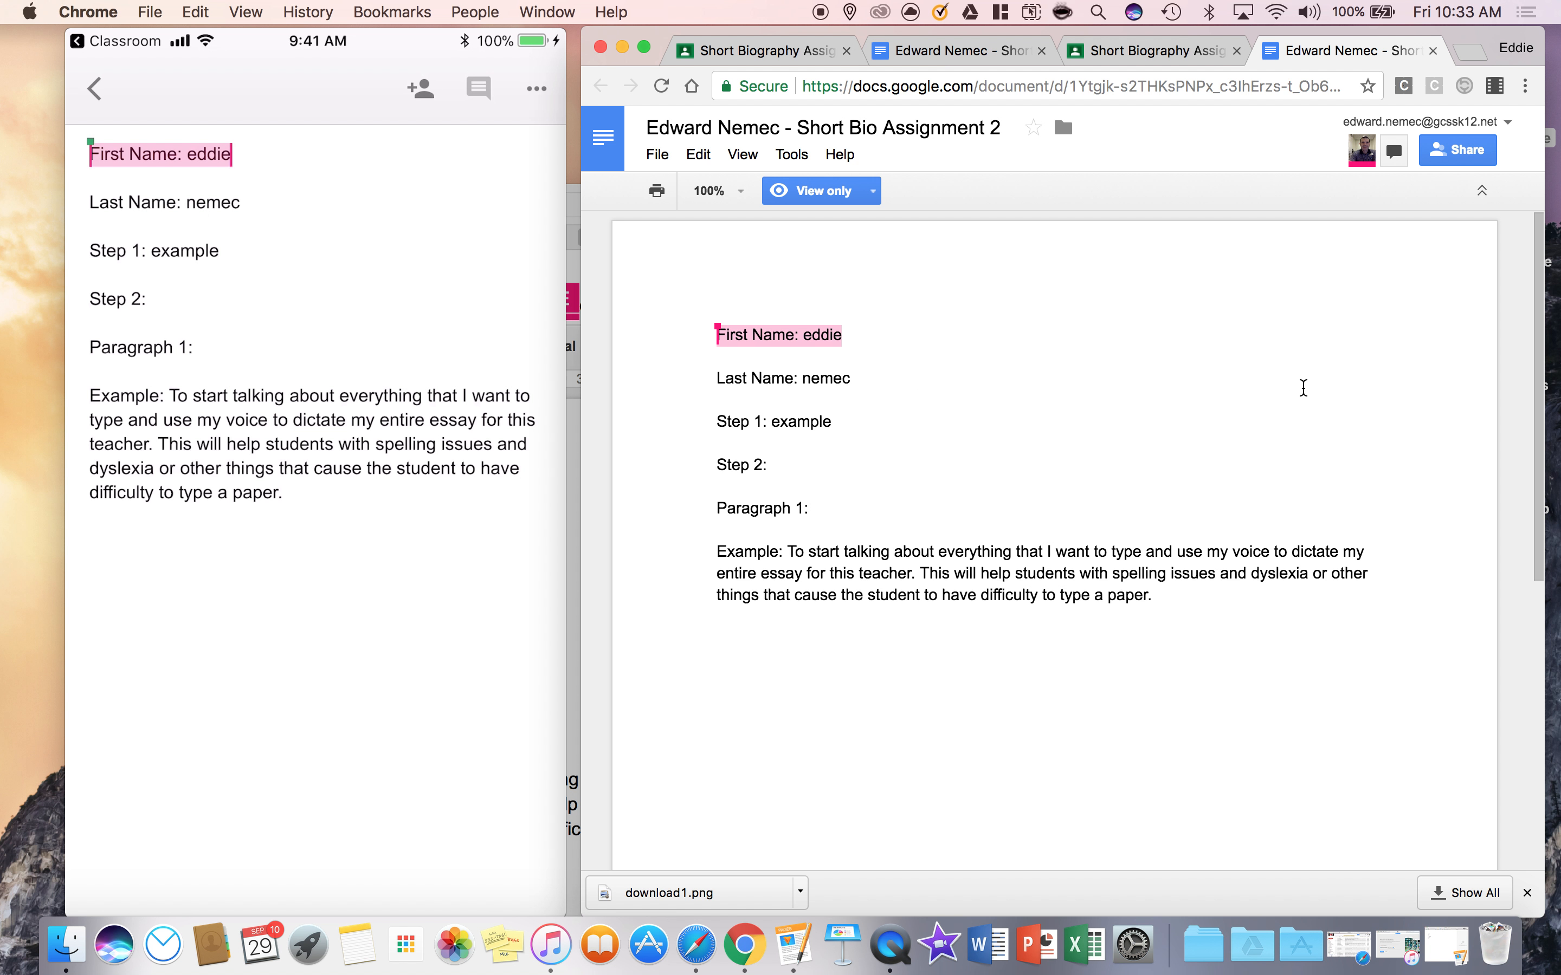
scroll(1496, 477, down, 3)
scroll(1499, 488, up, 3)
click(1395, 151)
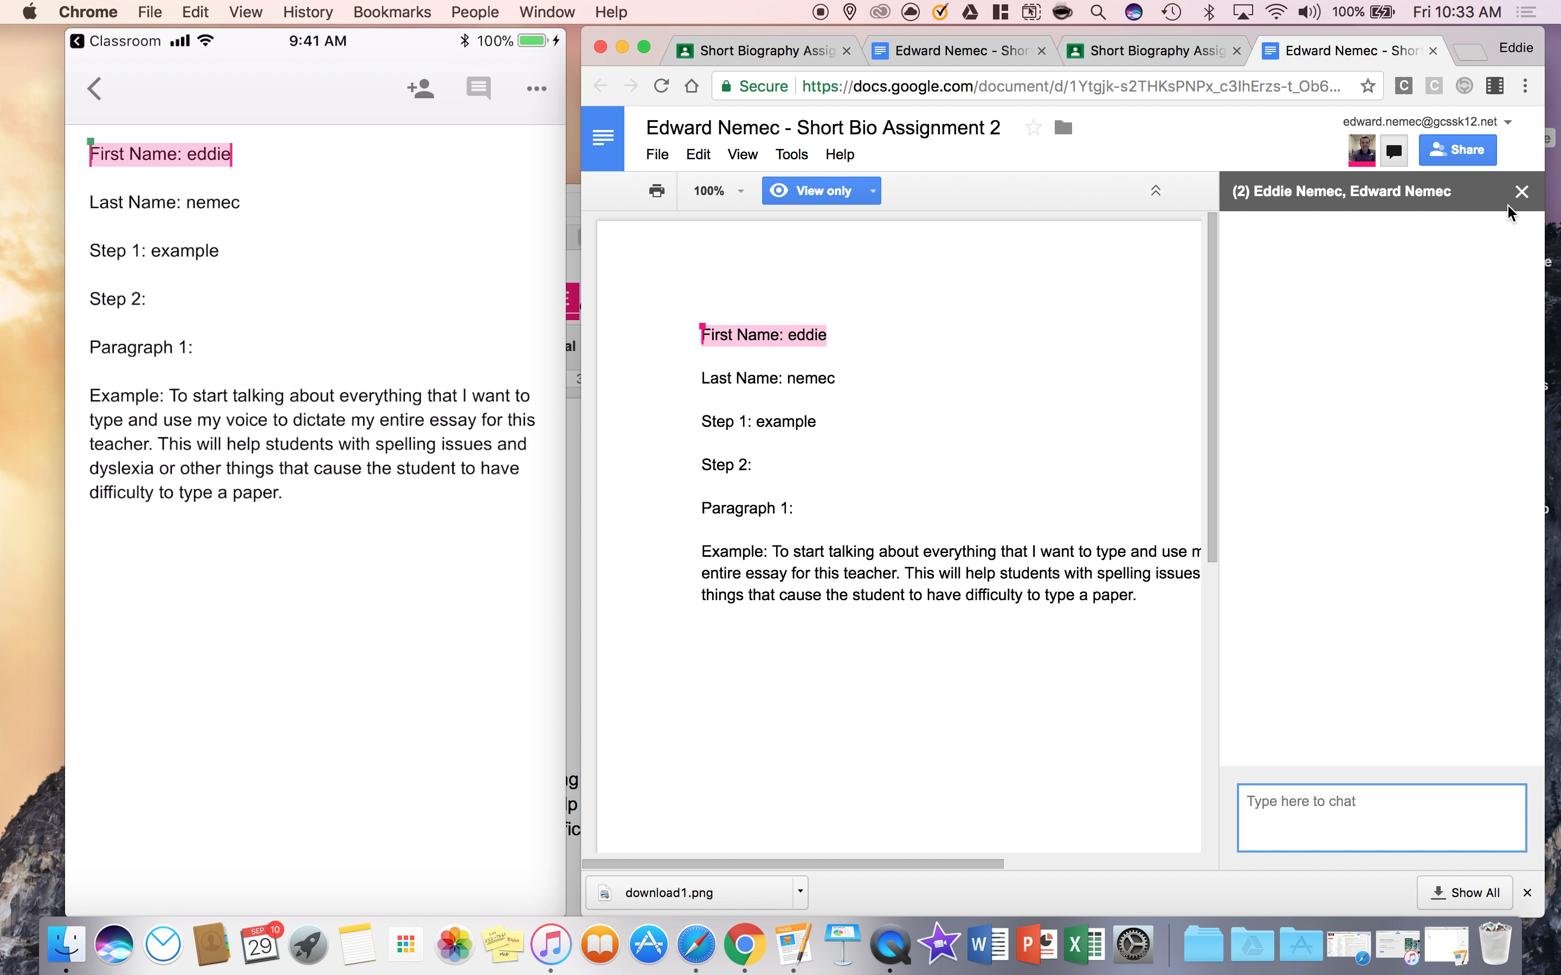
click(1521, 192)
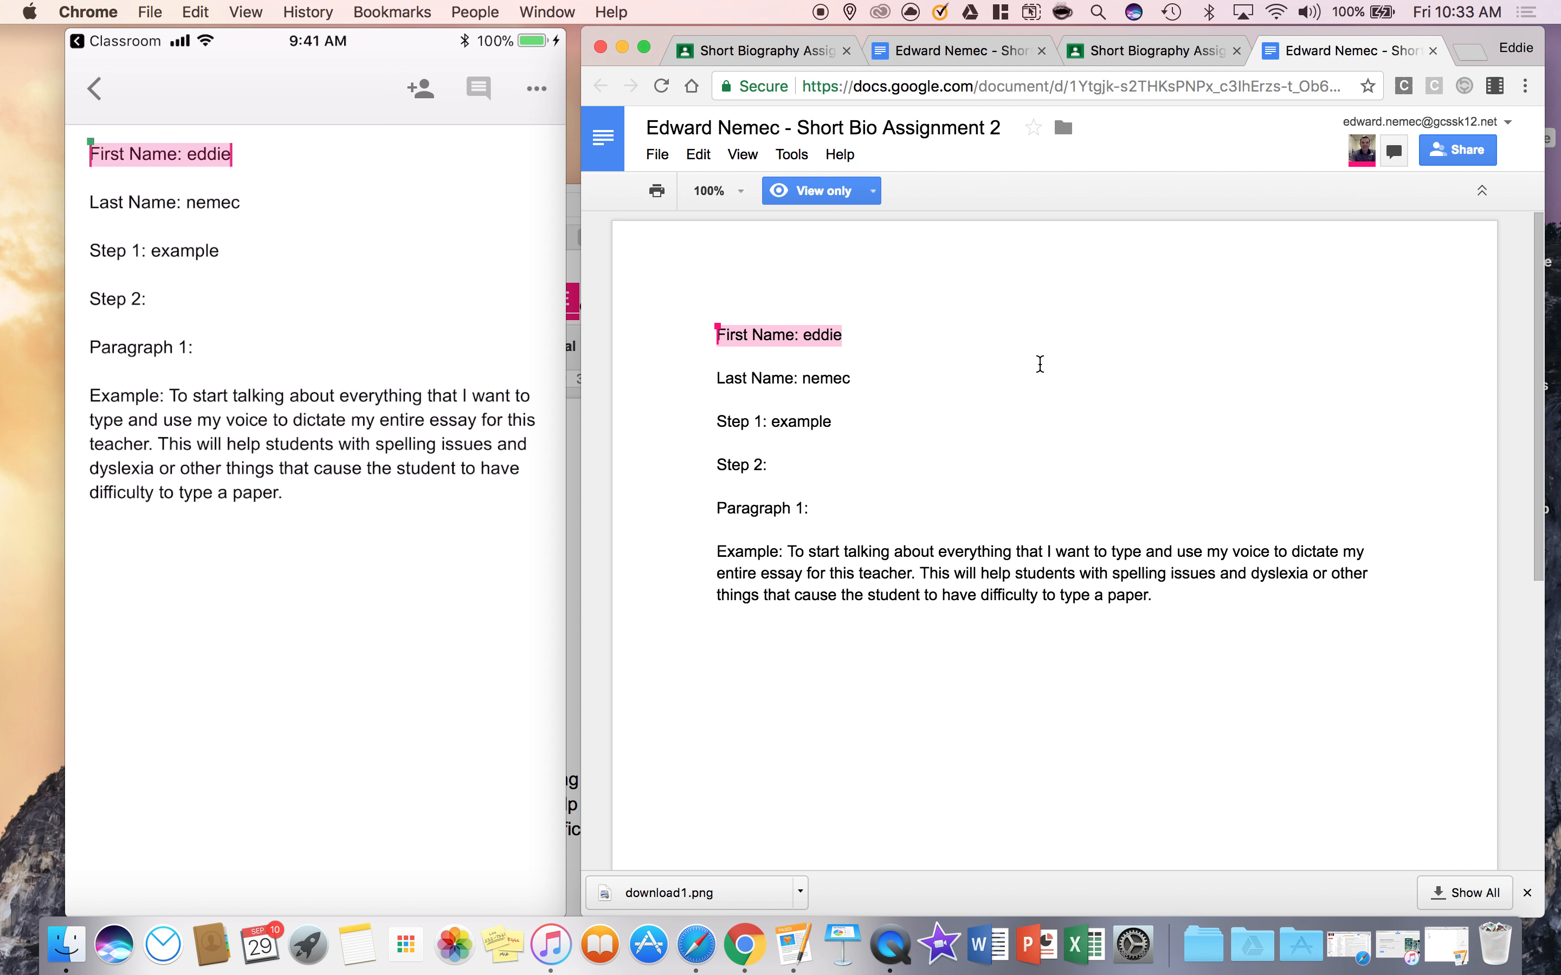
Switch back to the teacher's Safari window, enlarge it, and enter a grade of 100 for the student on the student work page
mouse_move(540, 444)
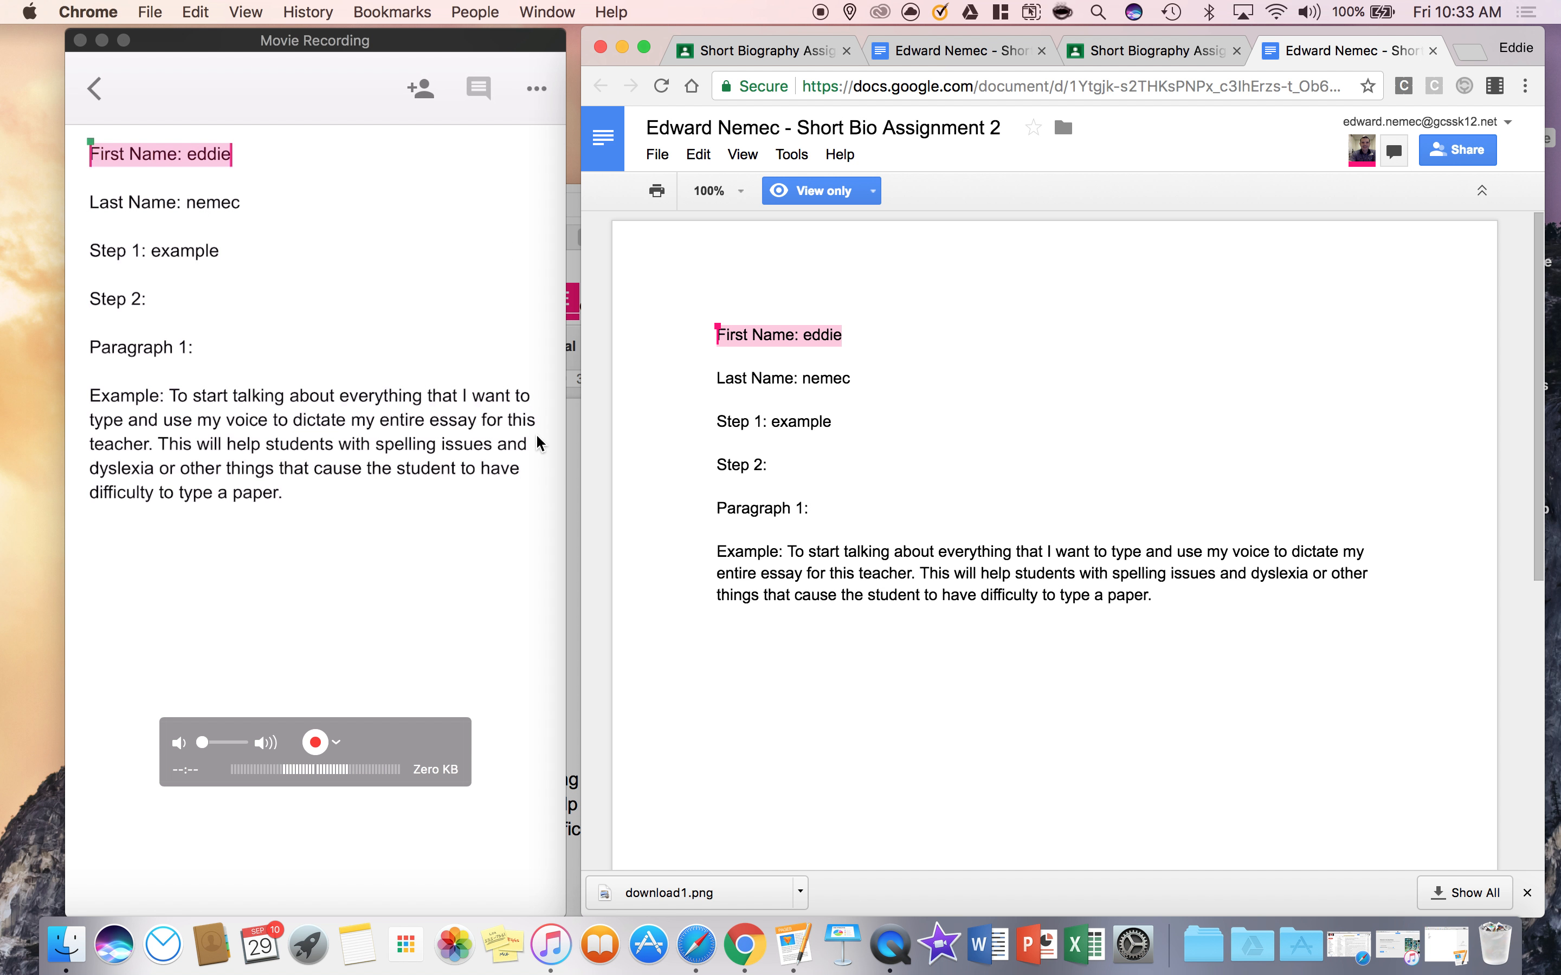
click(574, 479)
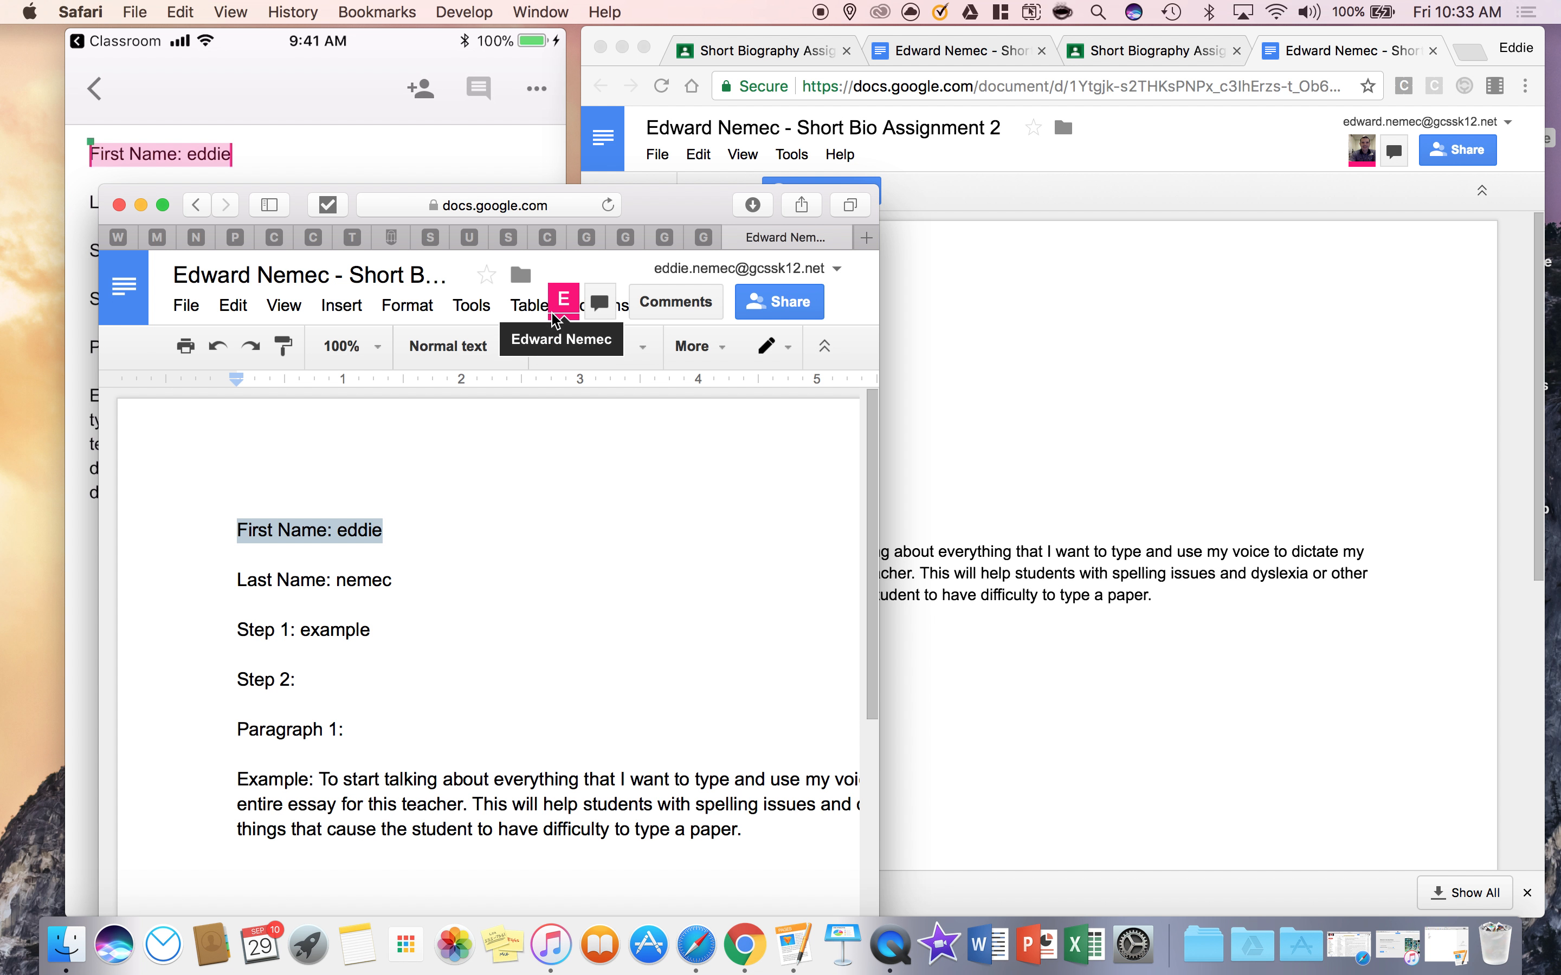
double_click(645, 200)
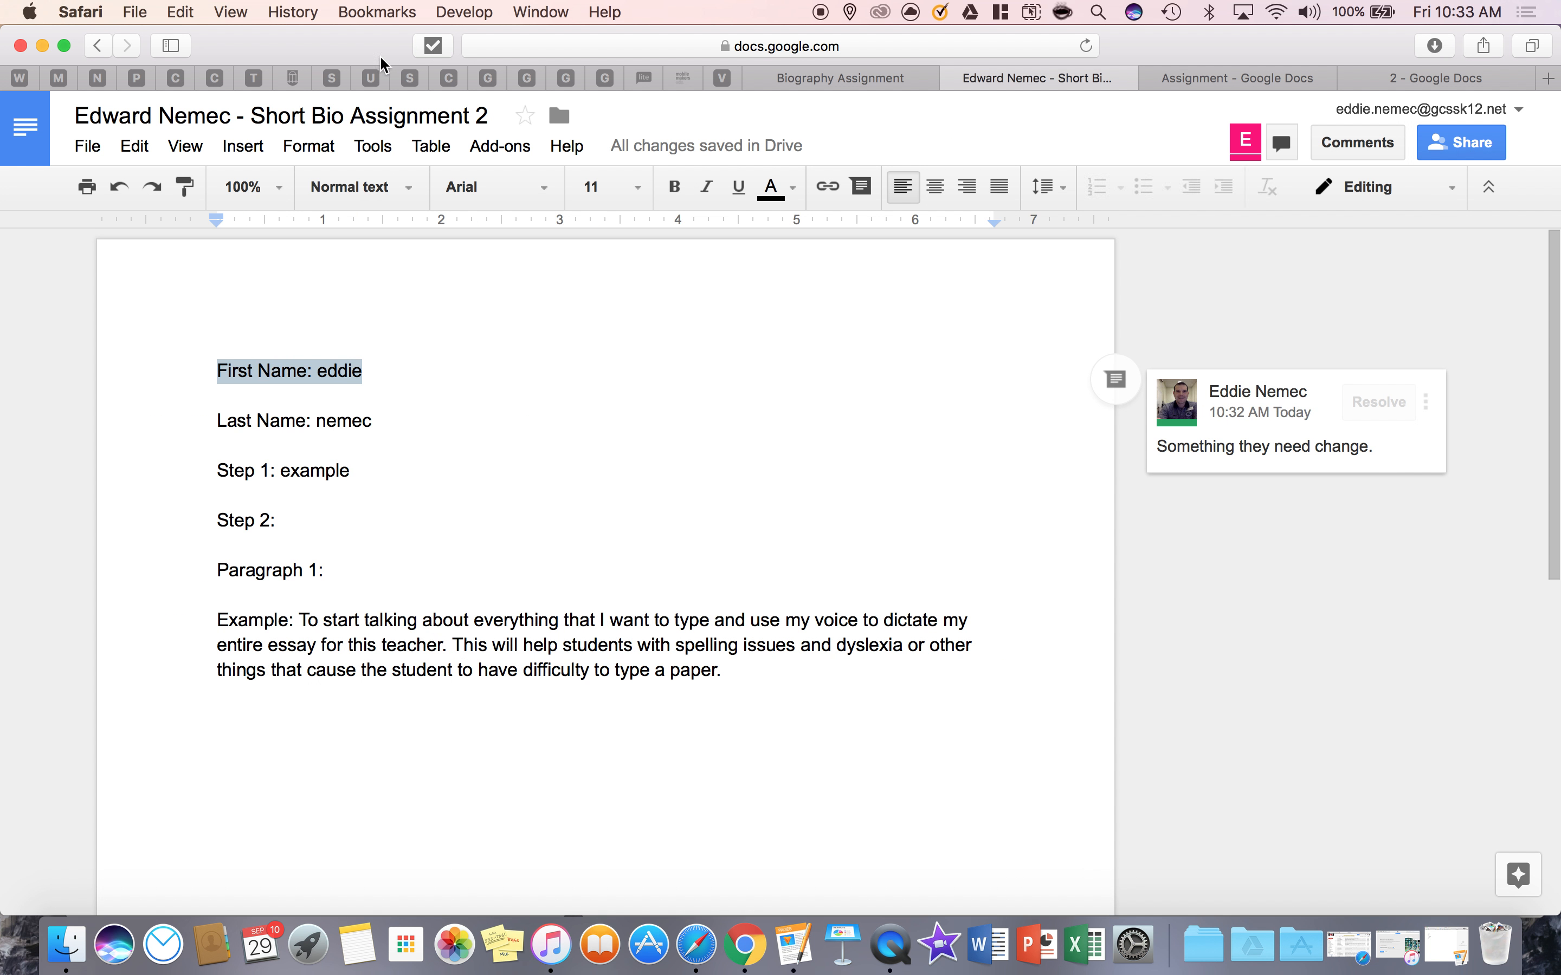
click(850, 74)
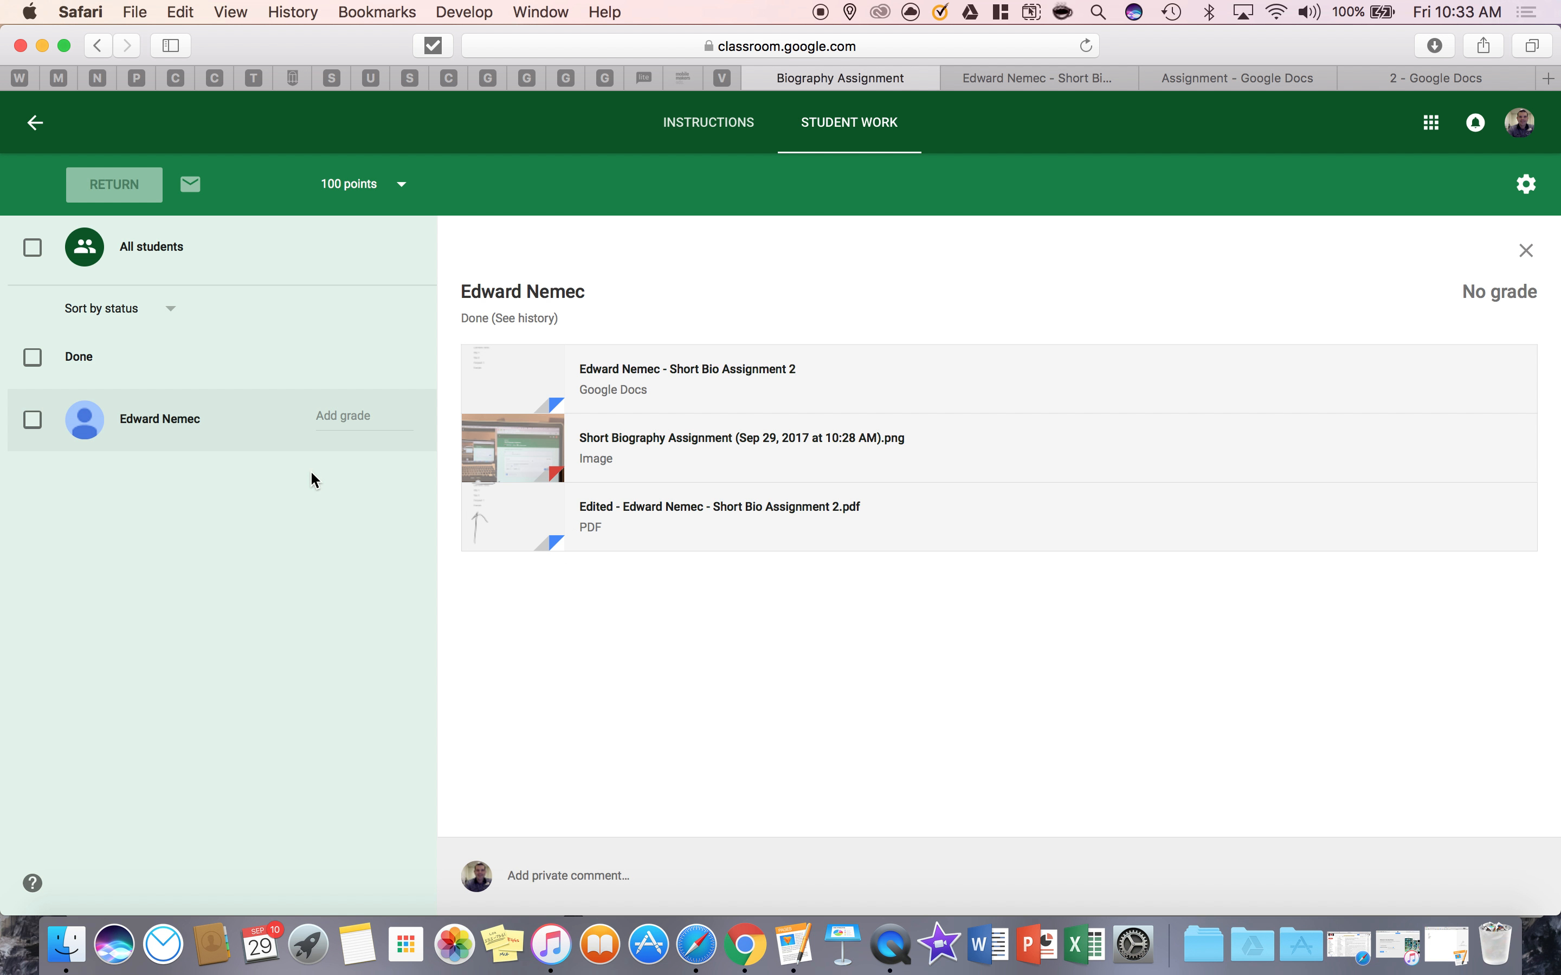
click(371, 423)
text(100)
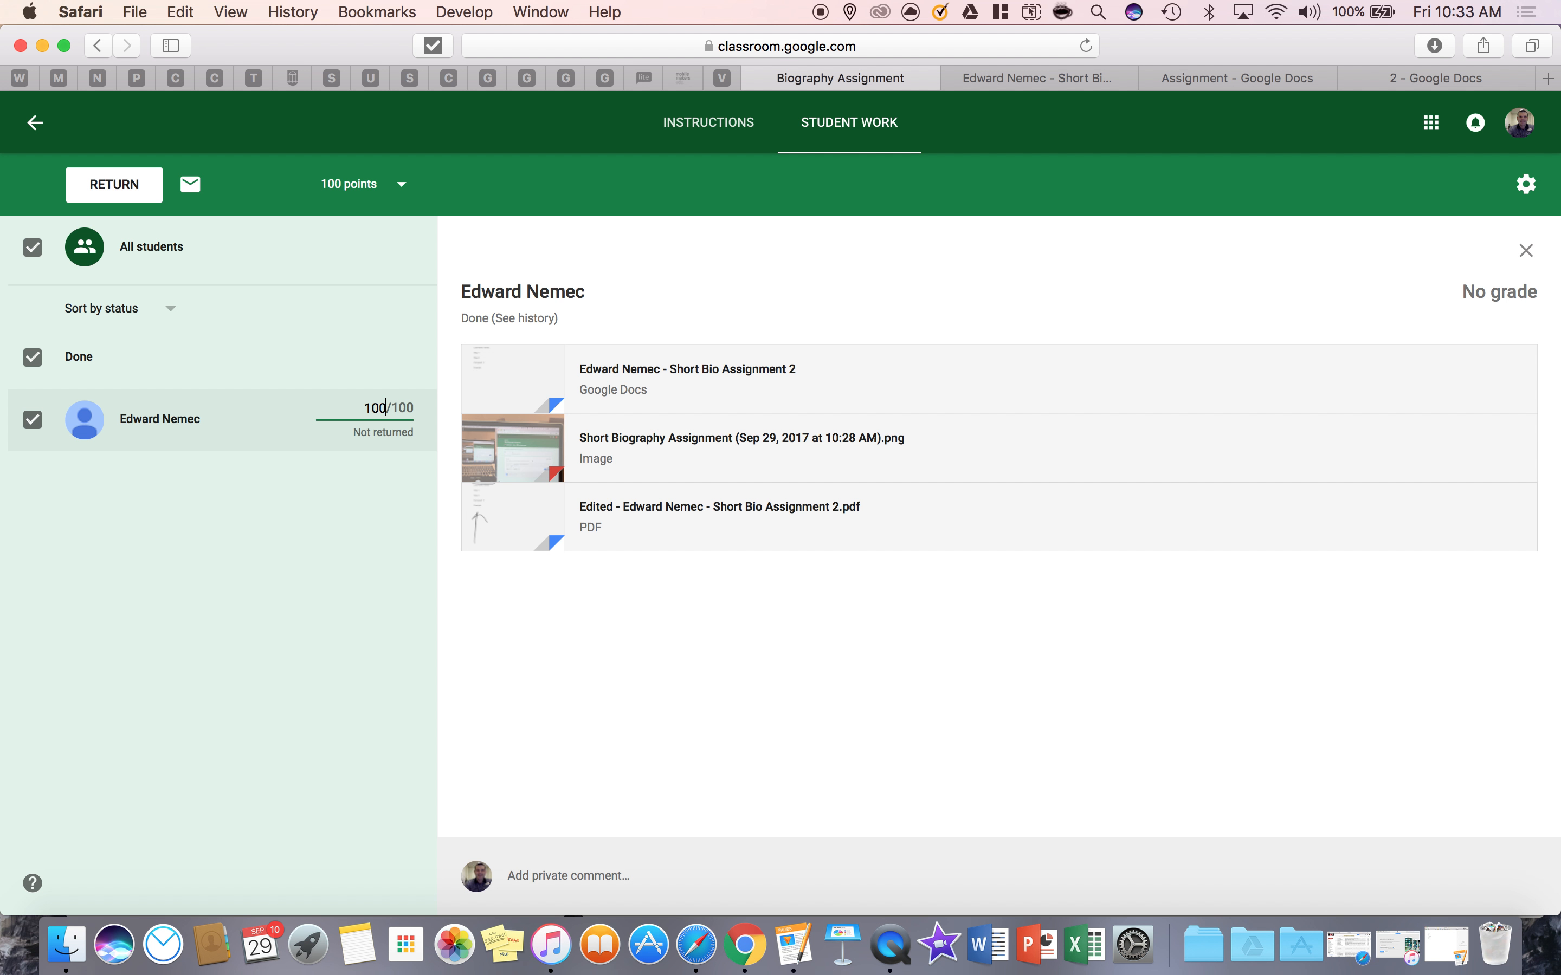
Return the graded Short Biography Assignment to the student without adding a private comment
click(97, 189)
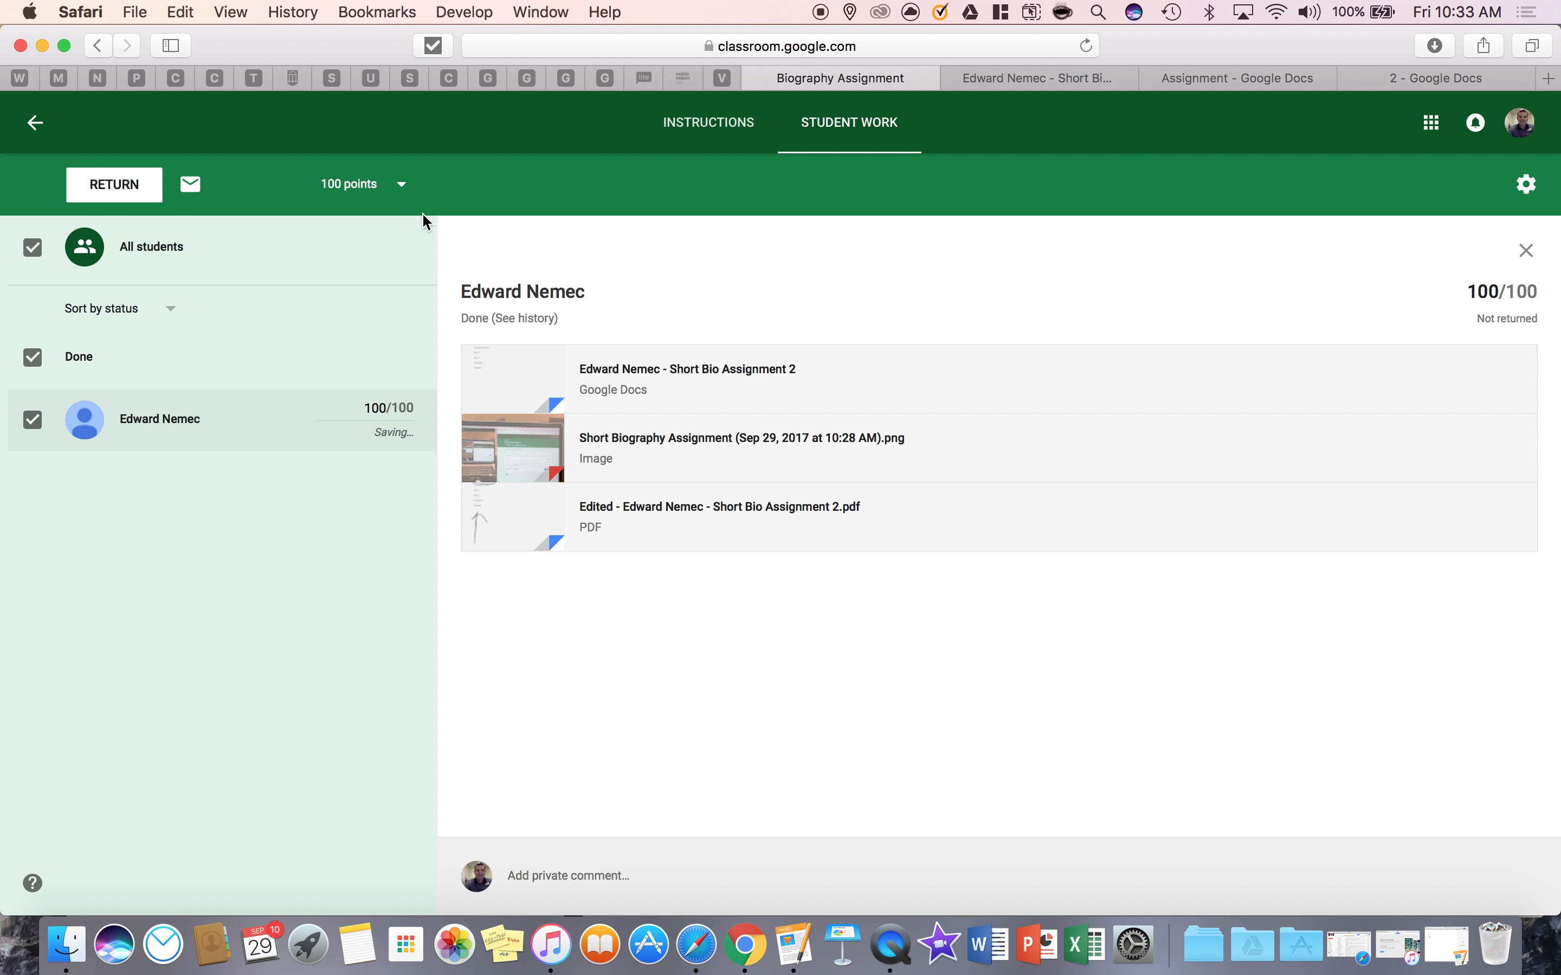
click(120, 189)
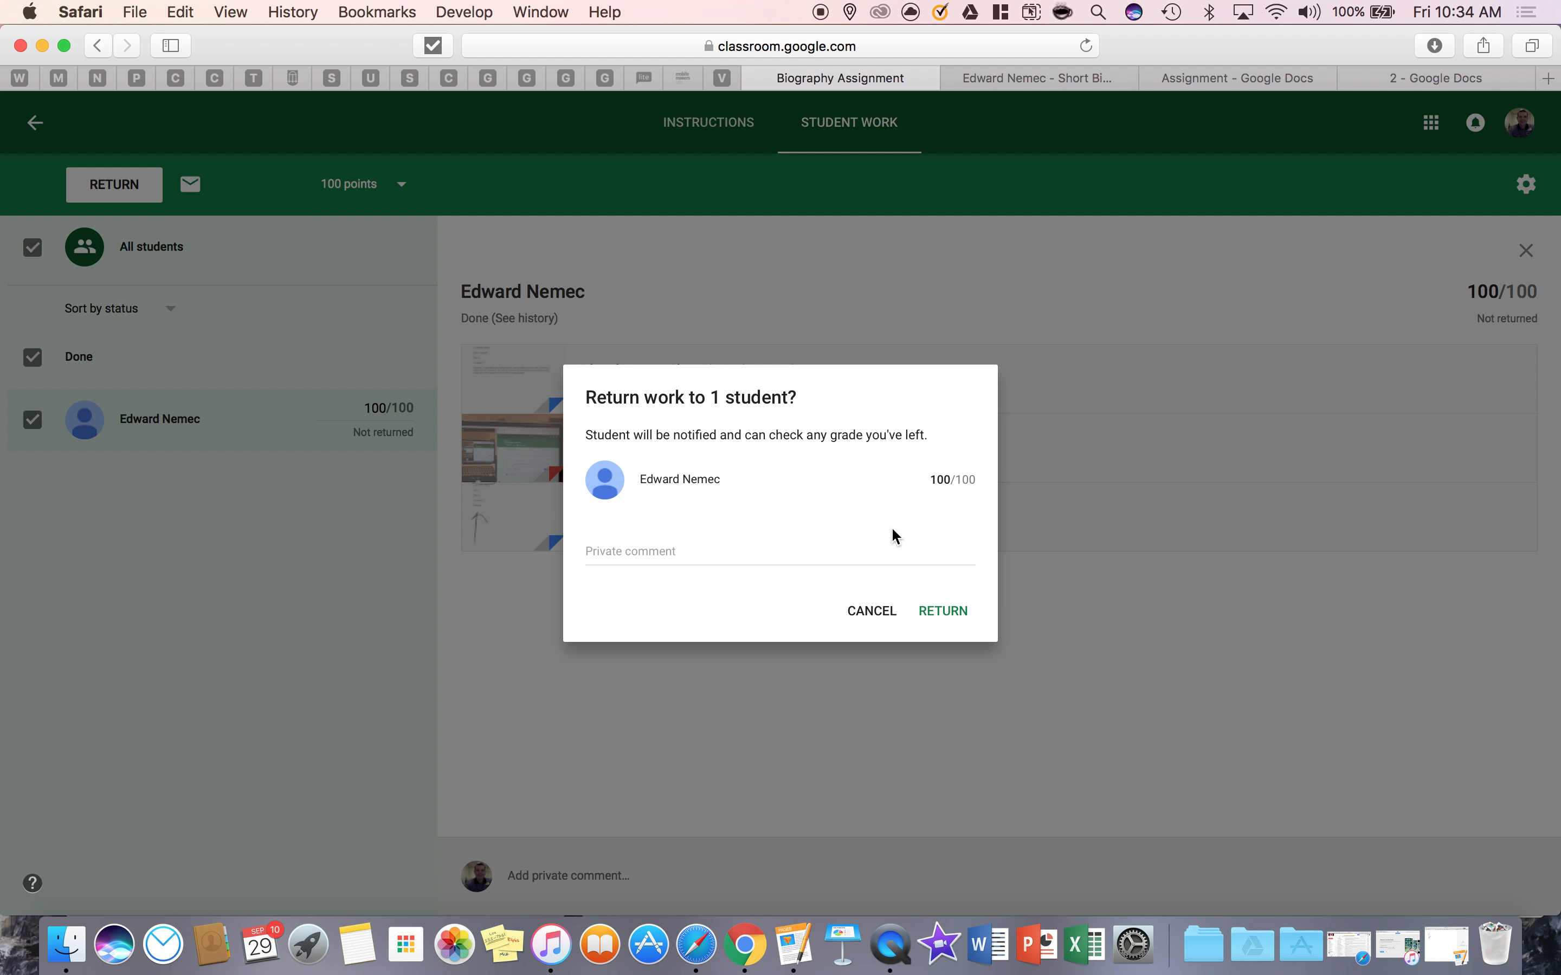
click(957, 613)
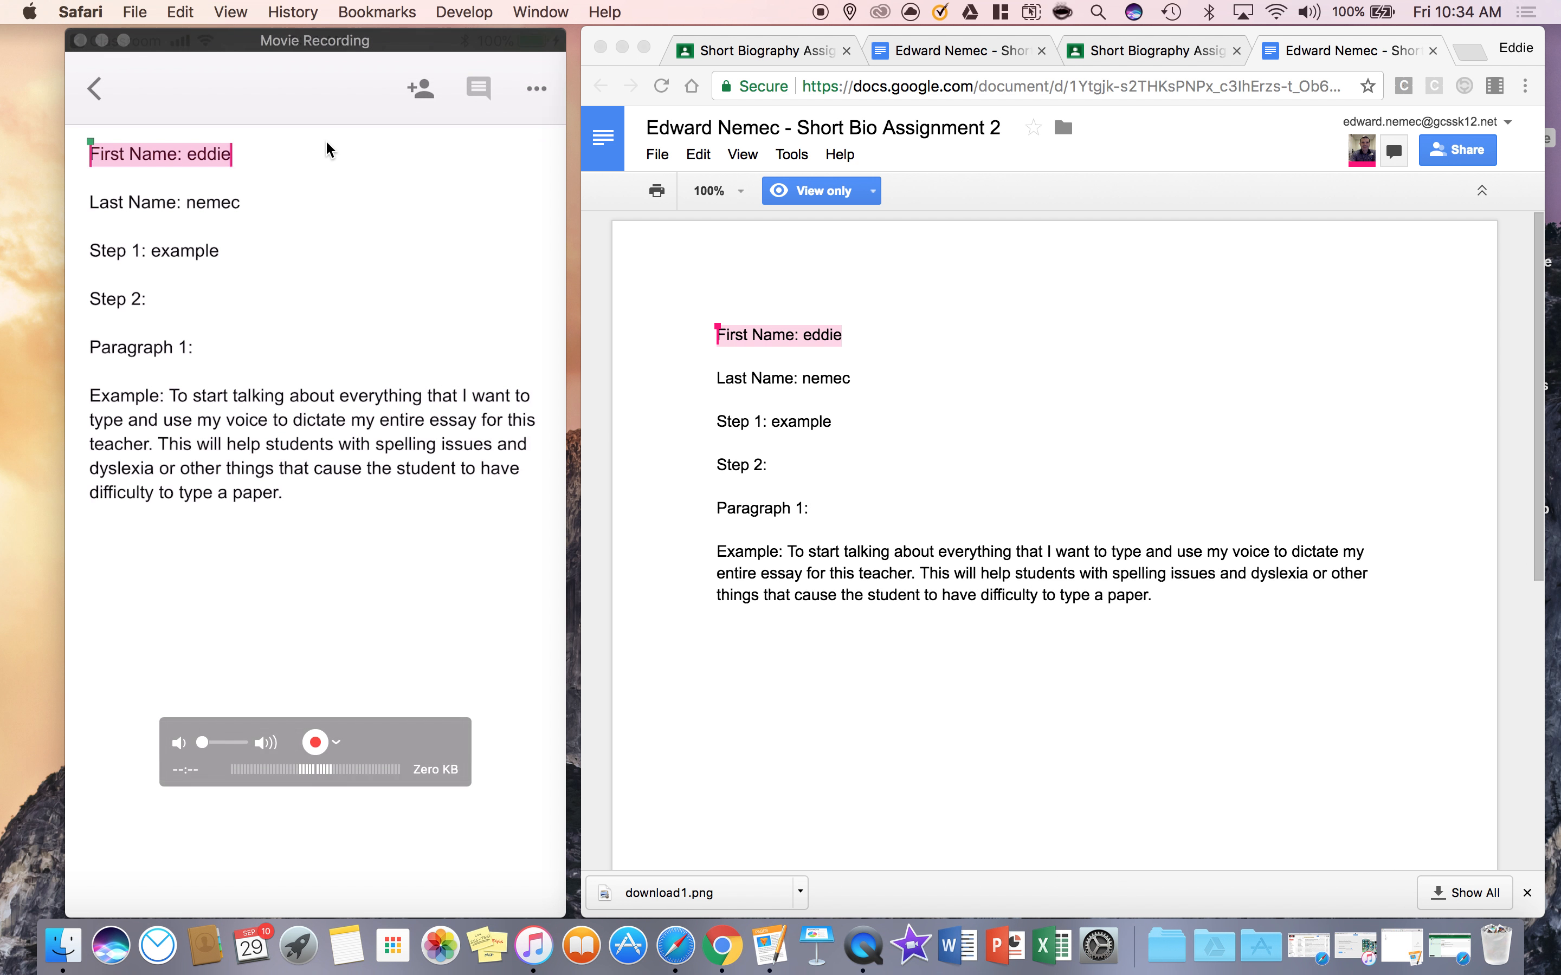
Switch to the student's Chrome window, reload the returned document, and enlarge the window to view the teacher's comment
click(899, 396)
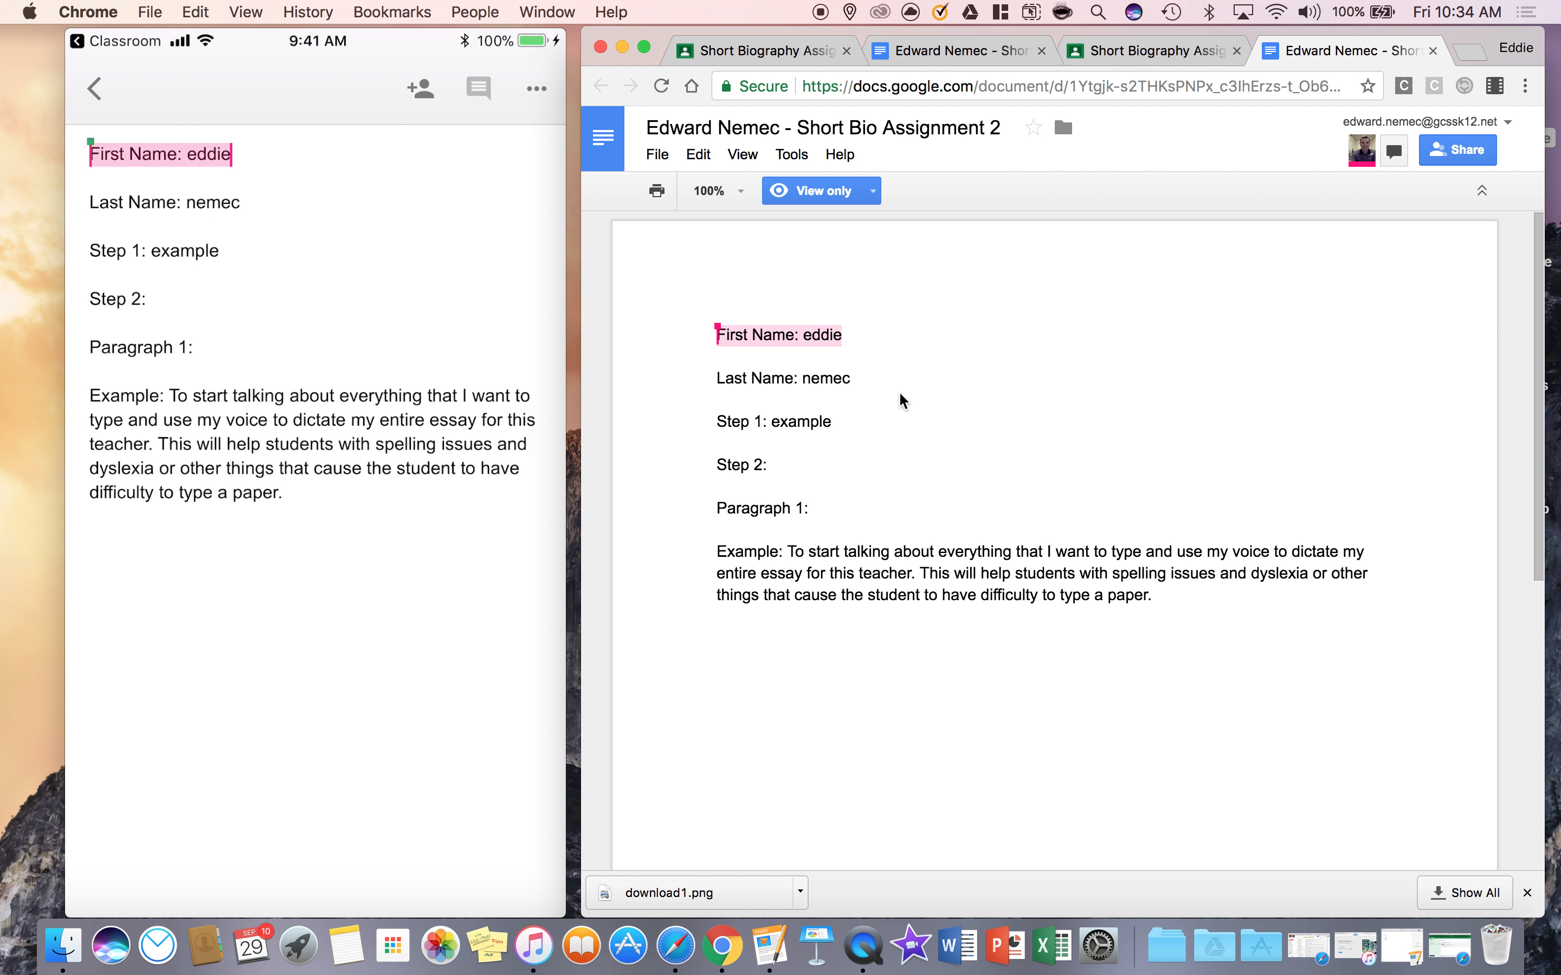
click(671, 87)
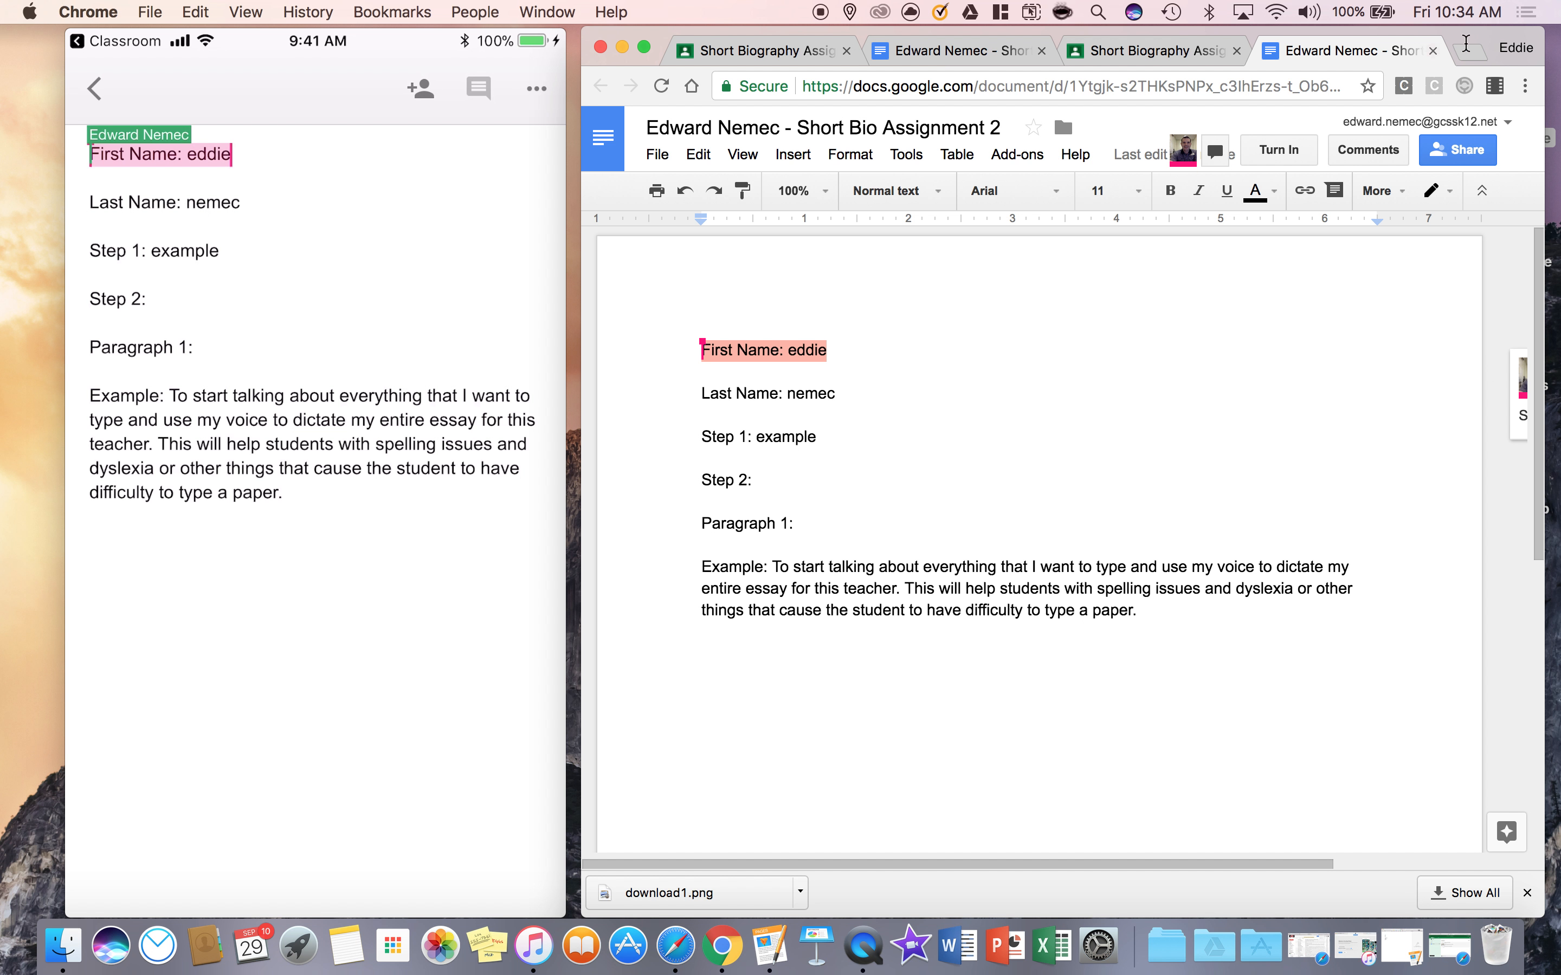
drag(1479, 35, 1288, 0)
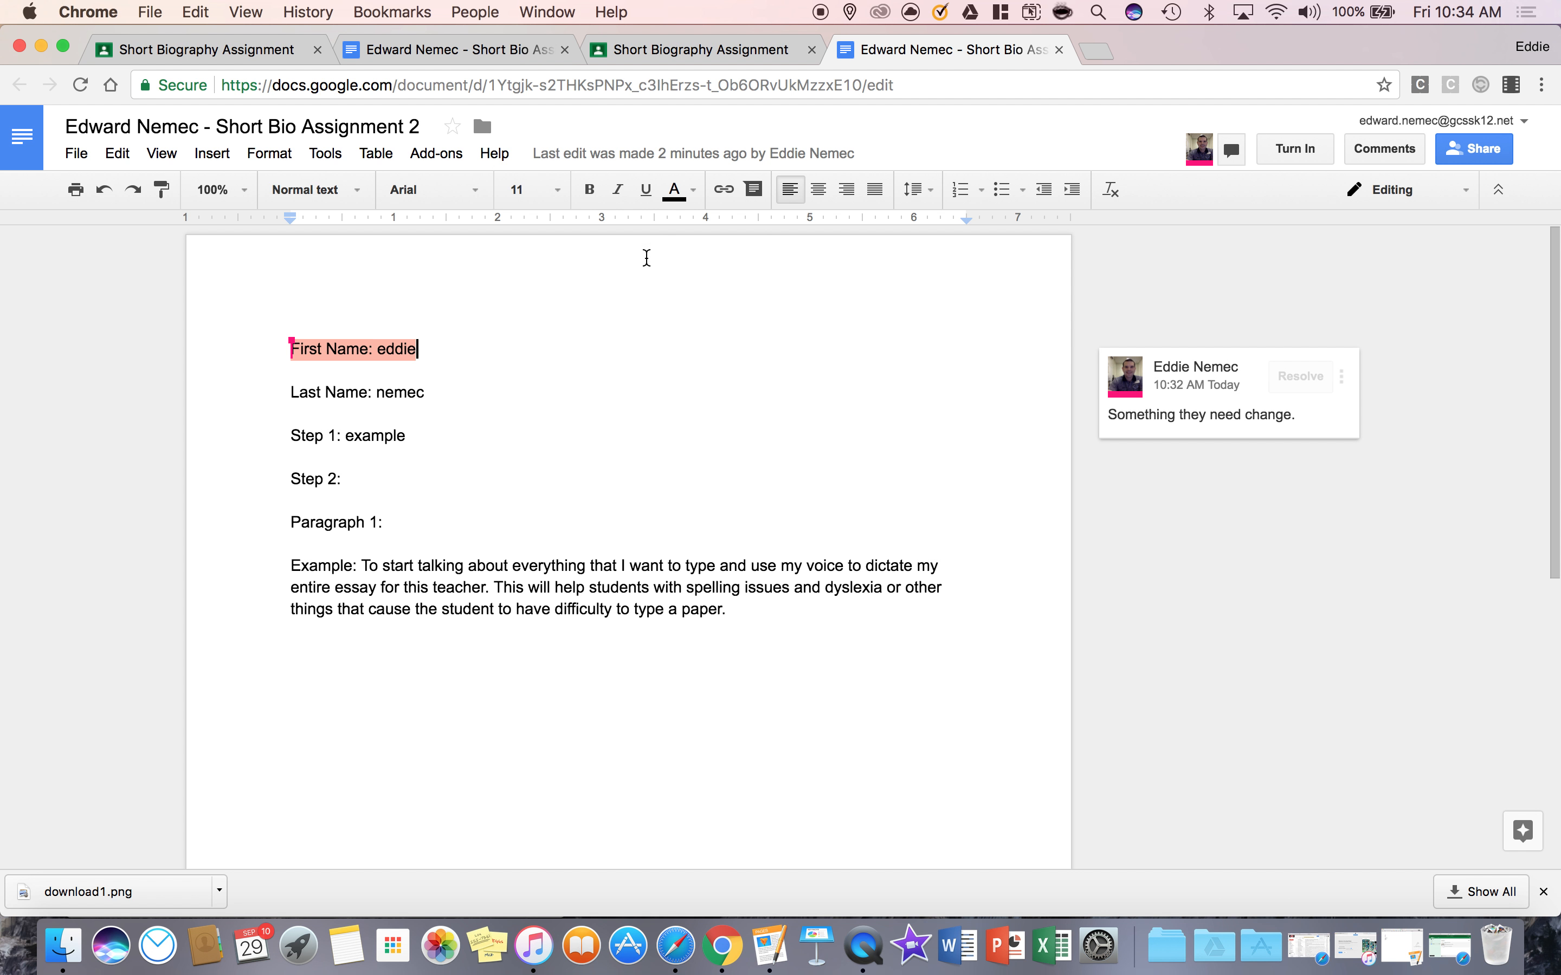
View the returned grade on the student's Short Biography Assignment page and place its window beside the mirrored phone
click(713, 50)
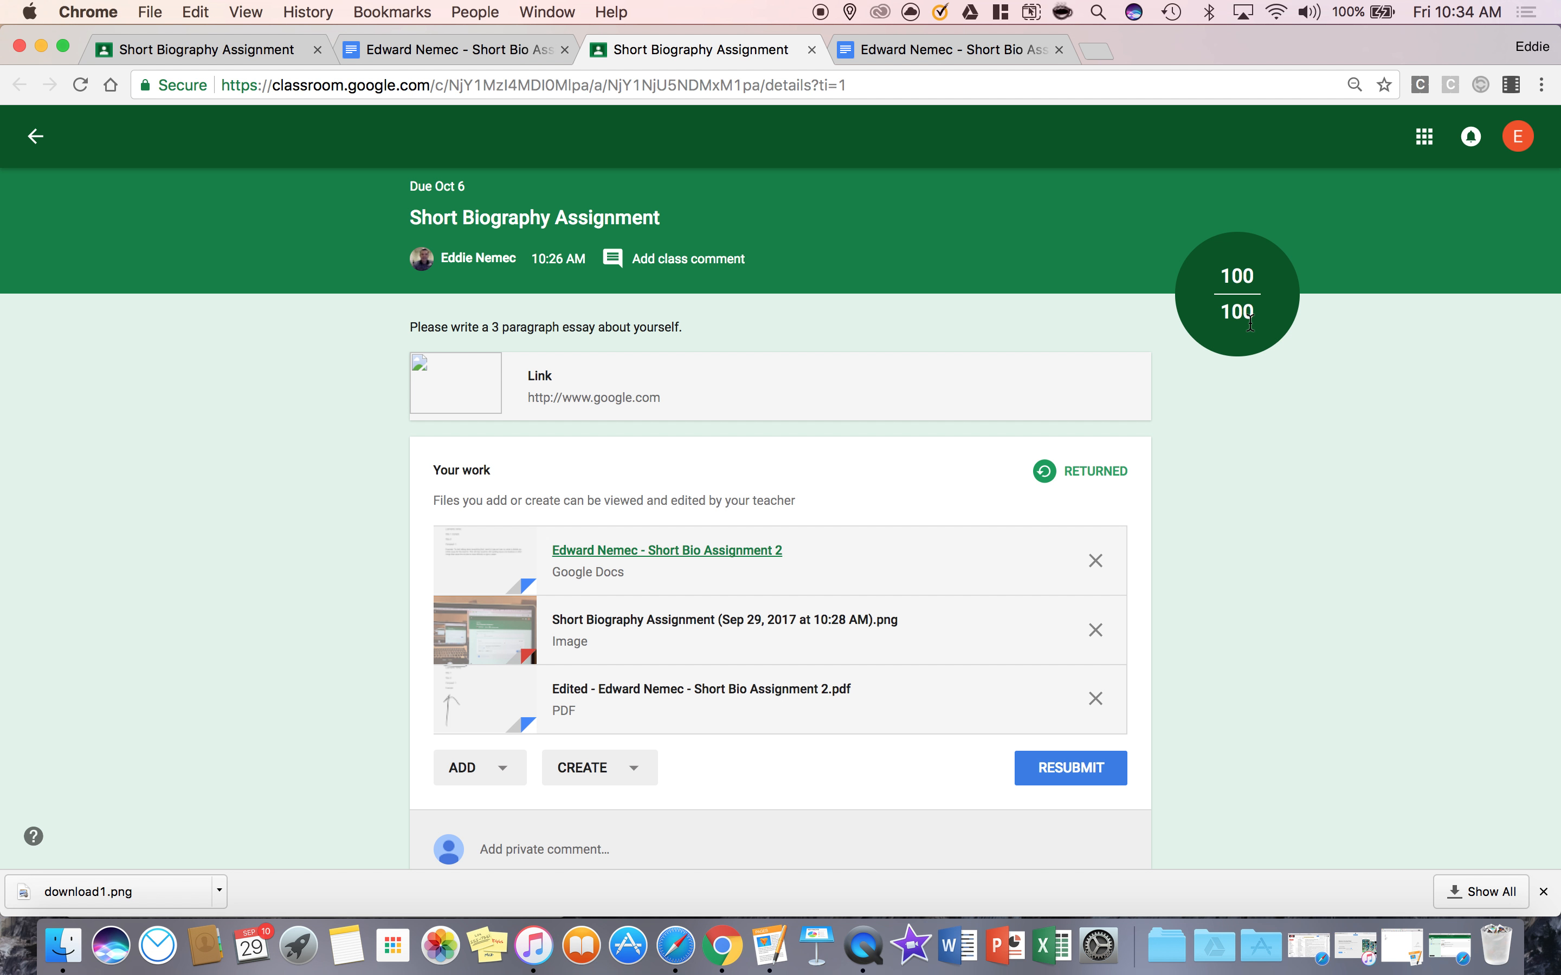
drag(1163, 43, 1560, 138)
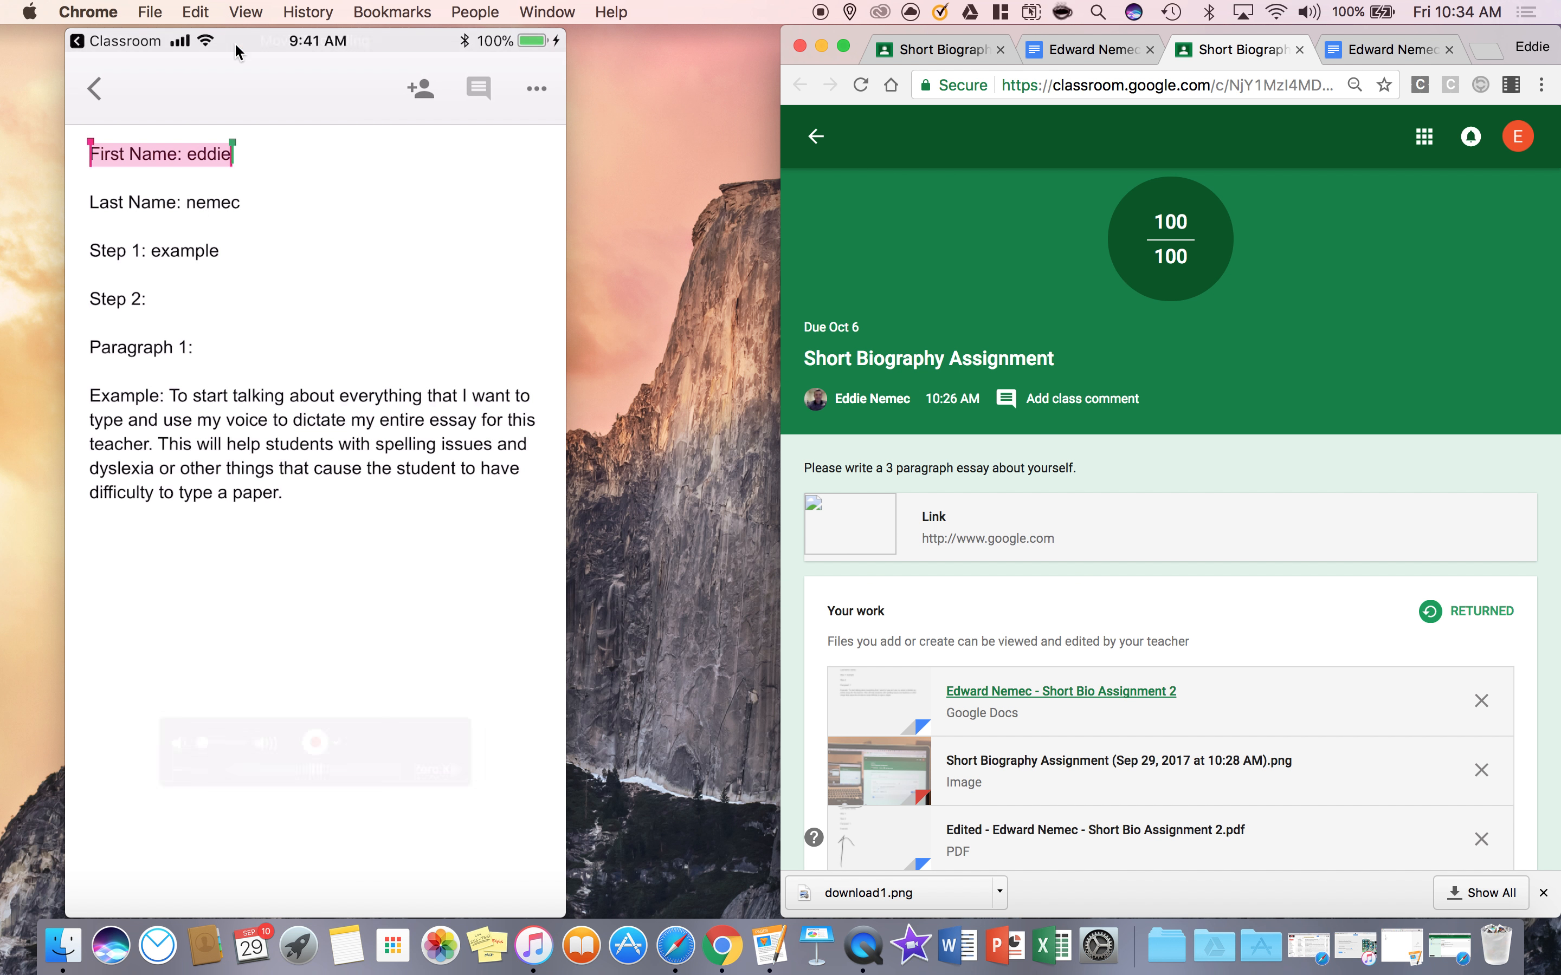
click(279, 75)
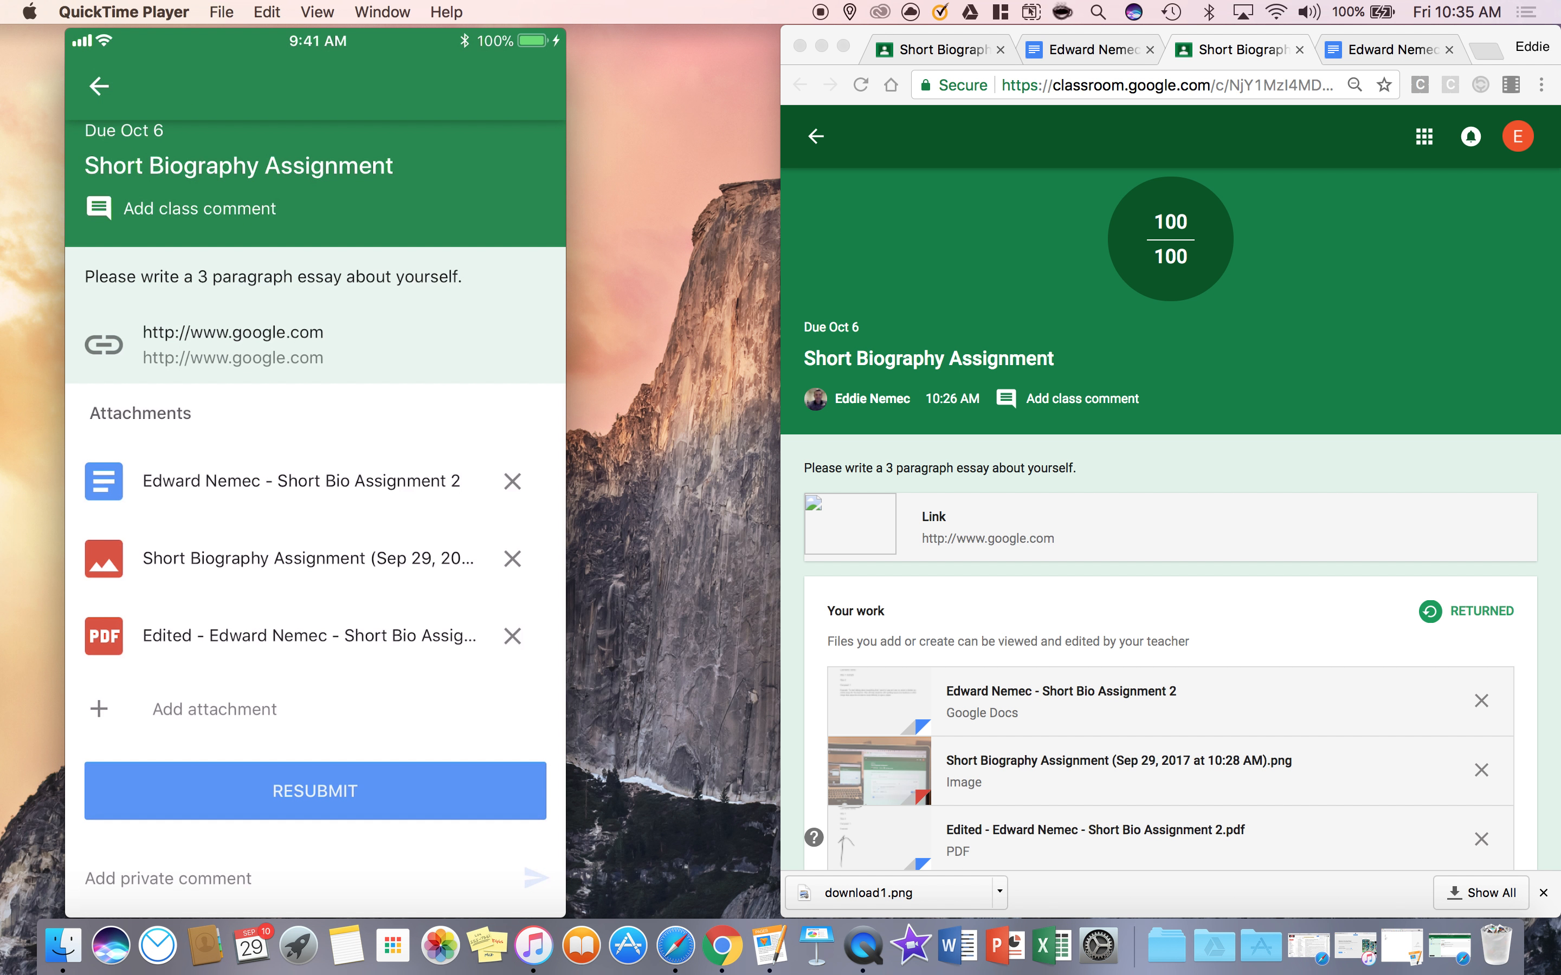
drag(1501, 41, 1425, 40)
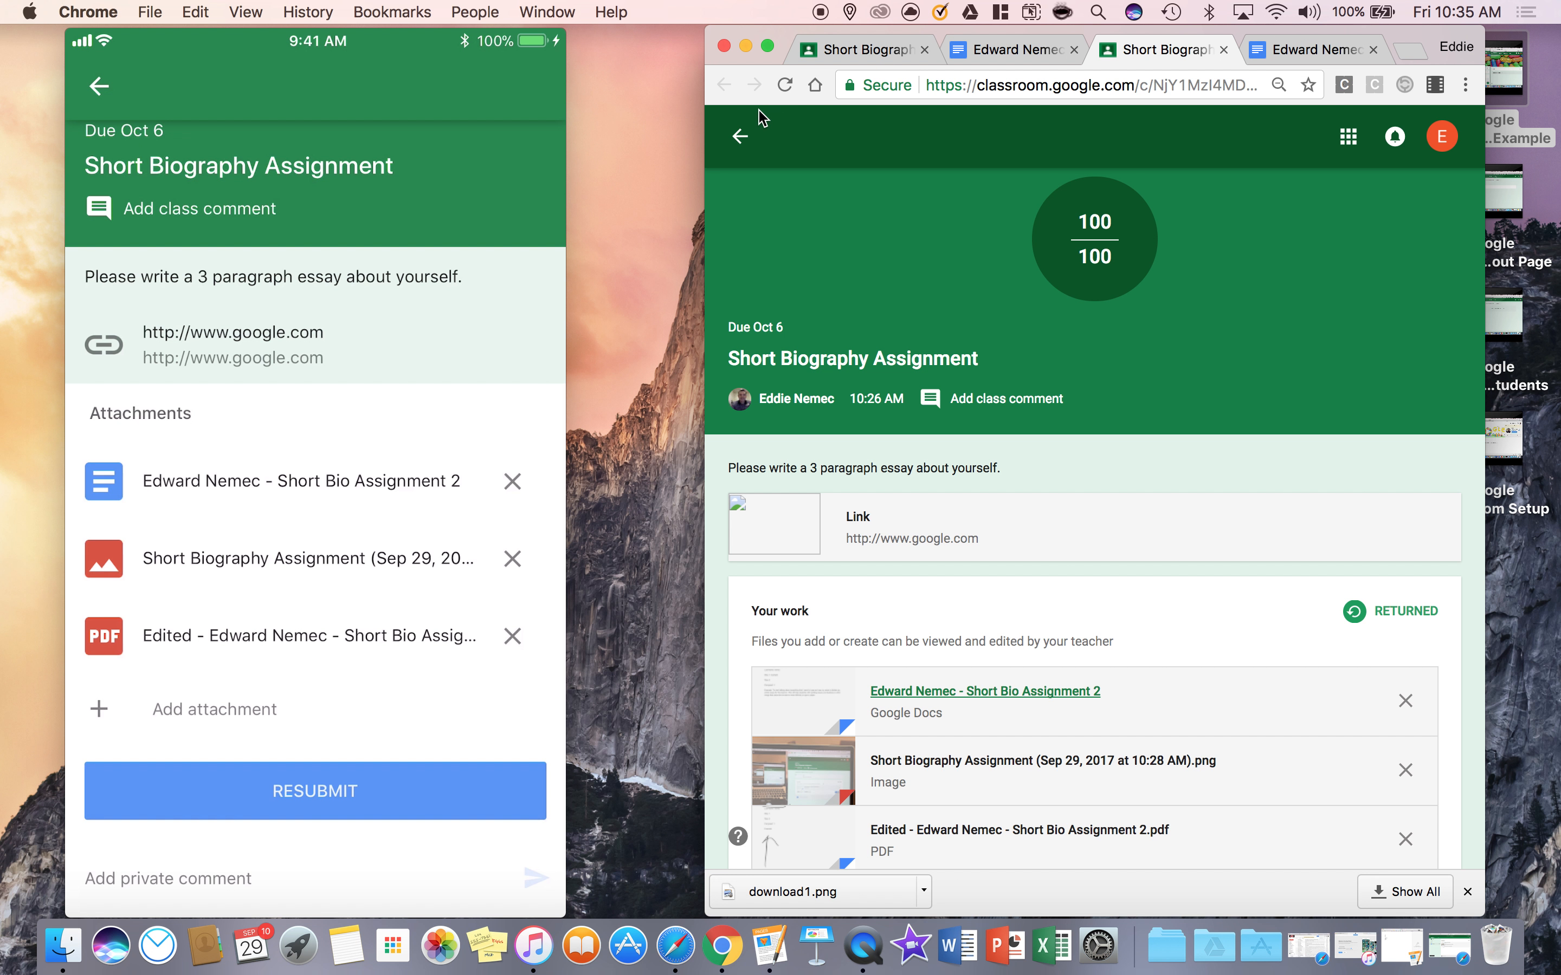
Go back to the student's class stream, open the returned Short Biography Assignment, and resubmit it with its attachments
click(741, 136)
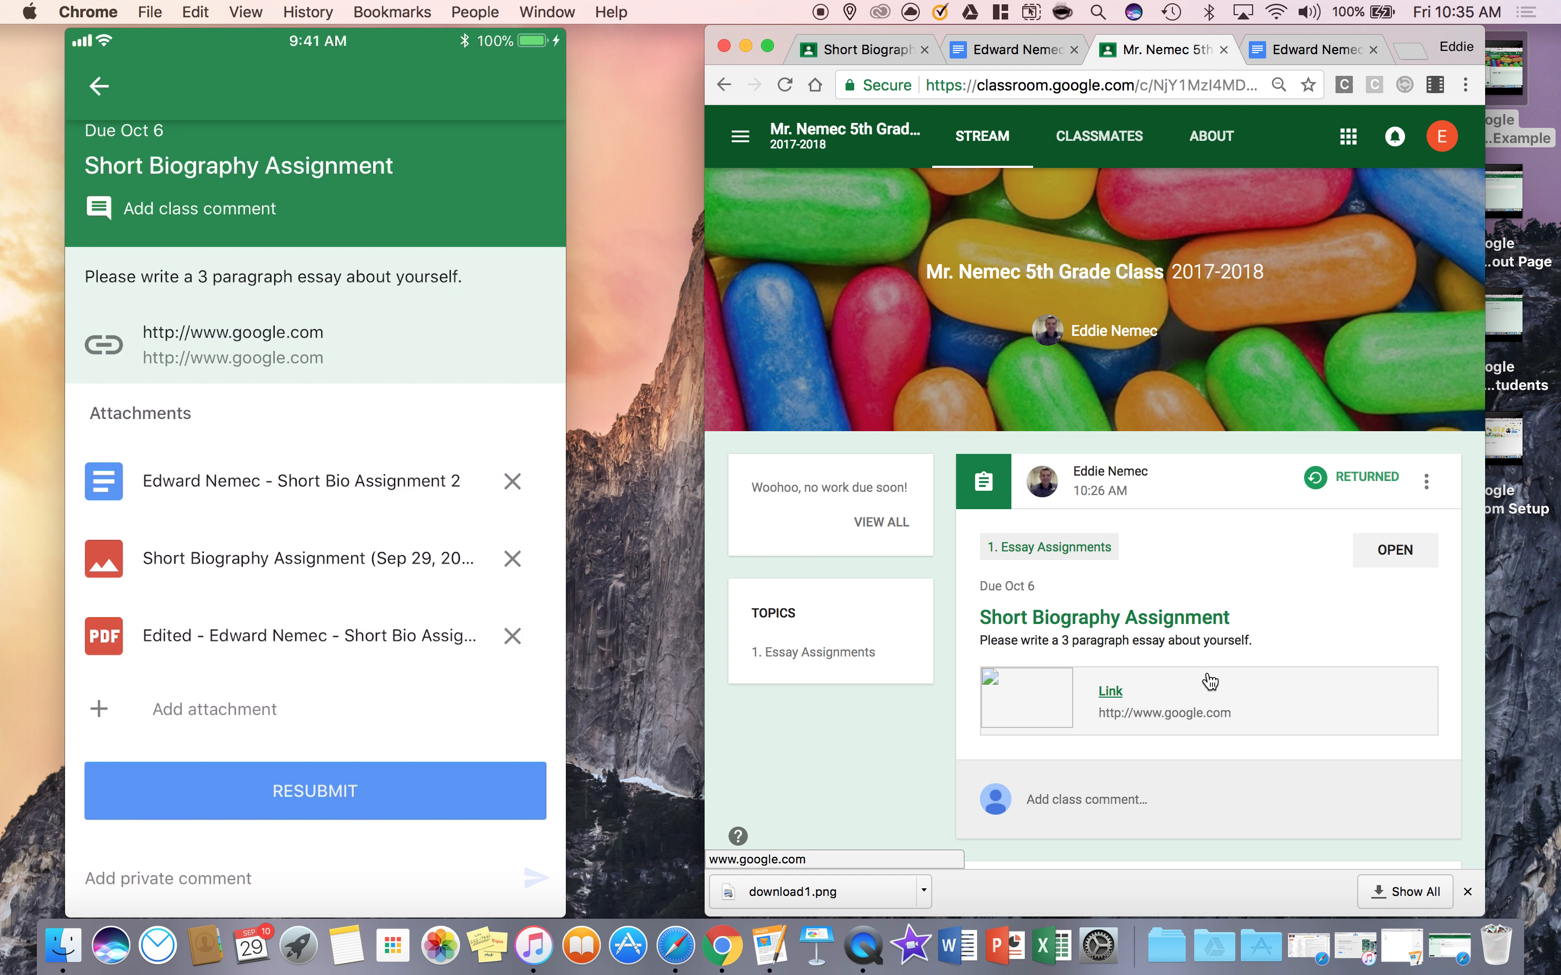
drag(369, 51, 422, 57)
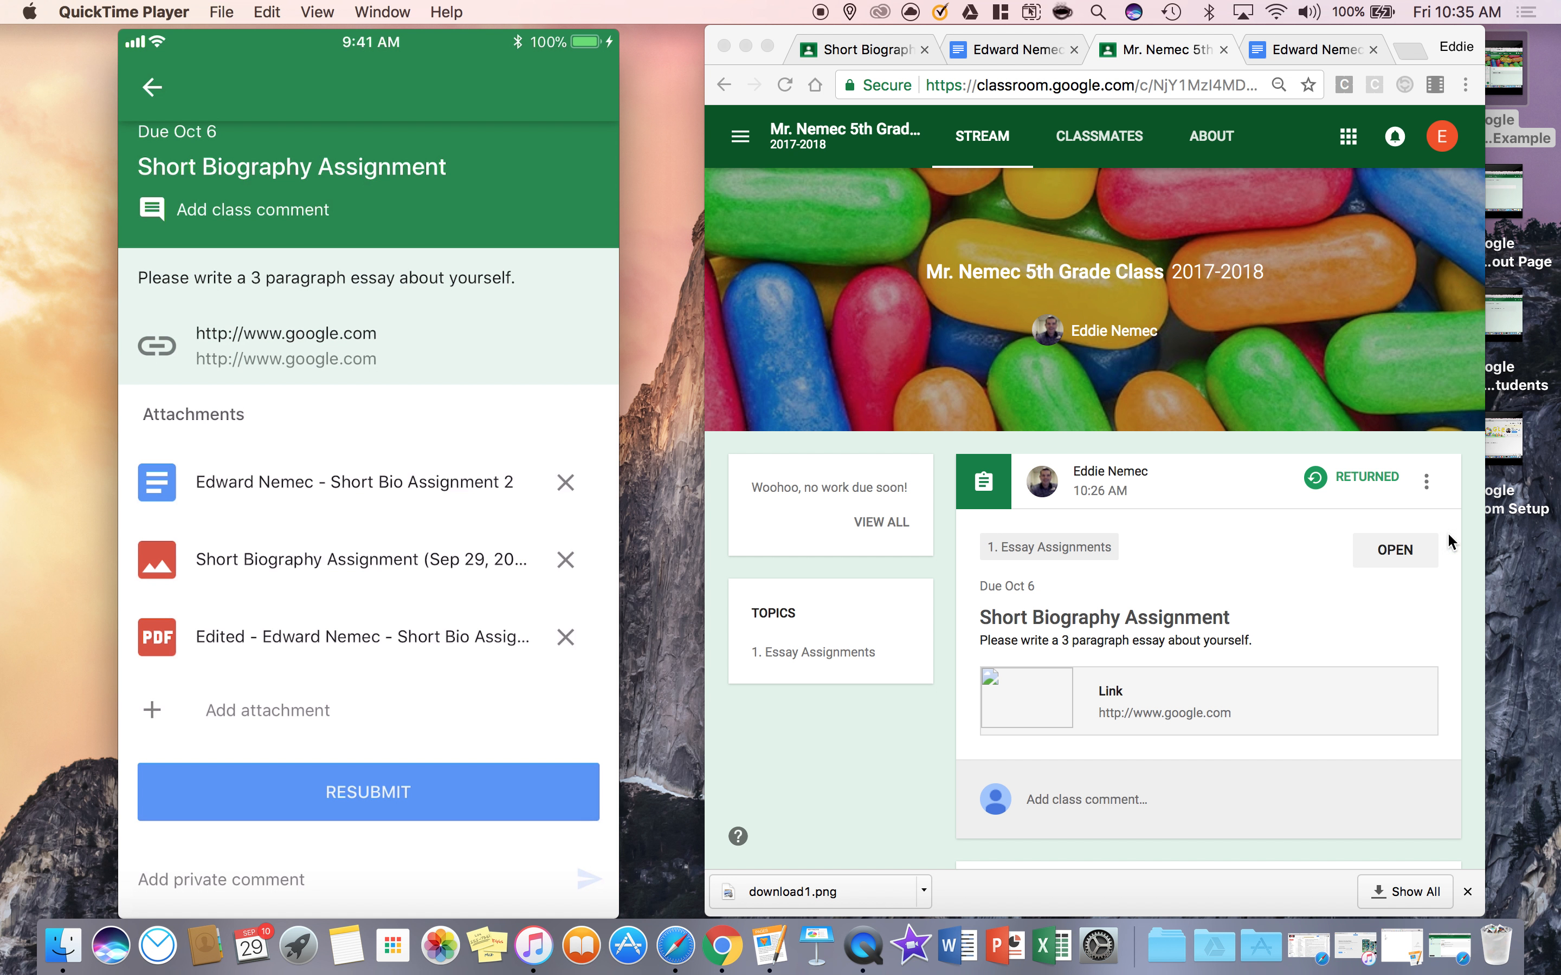
click(1395, 560)
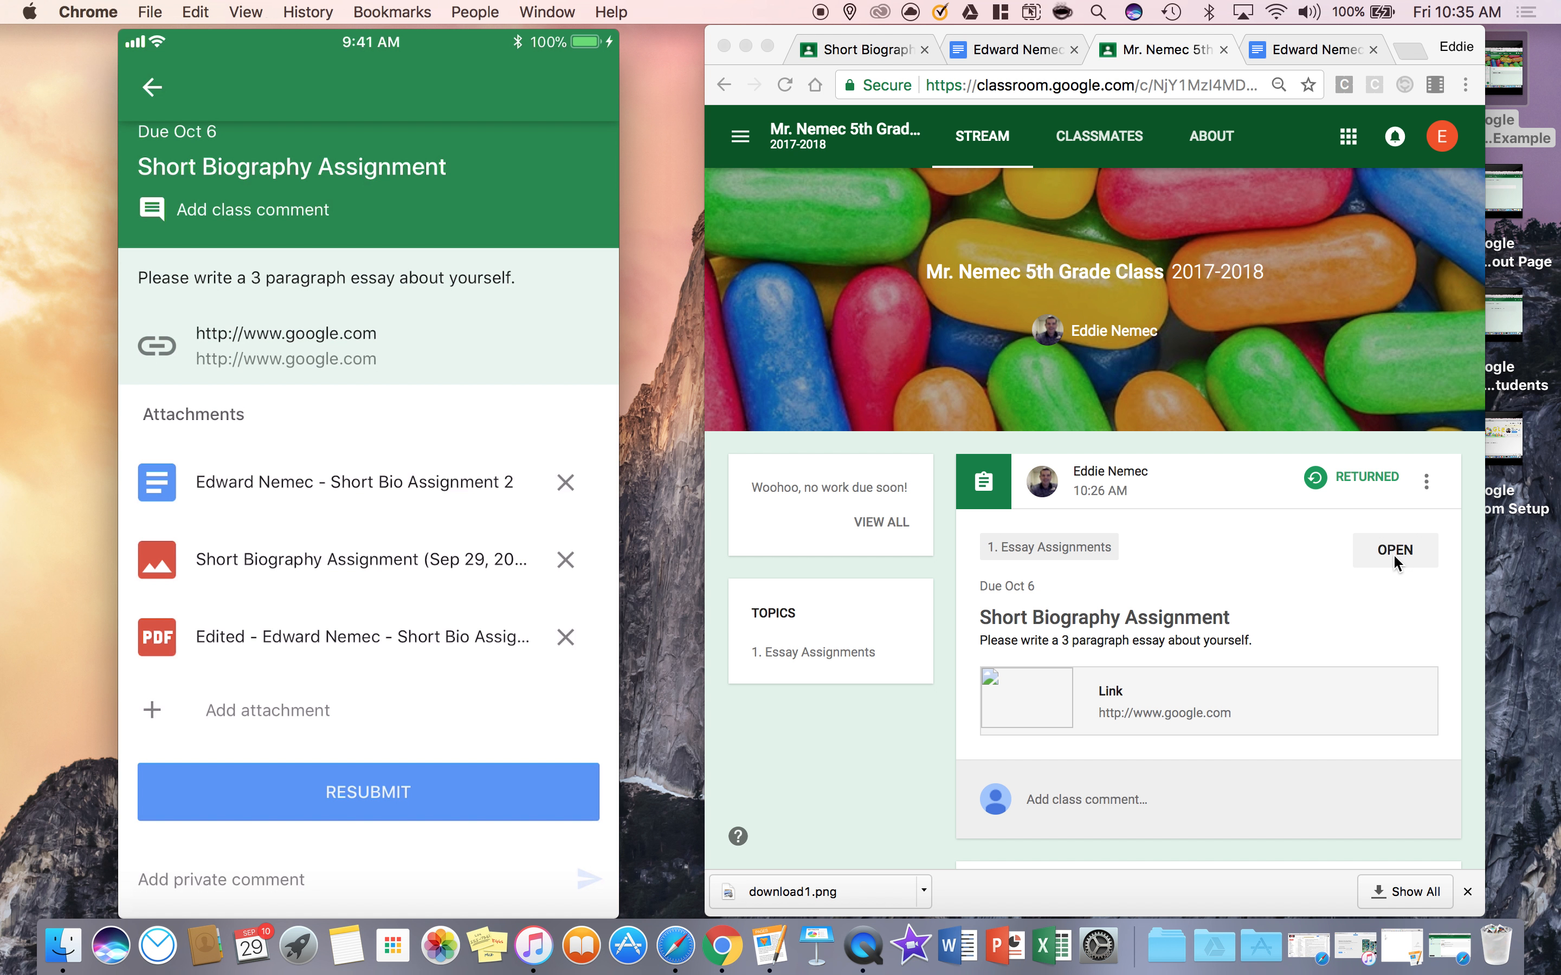
click(1395, 560)
scroll(1239, 607, down, 3)
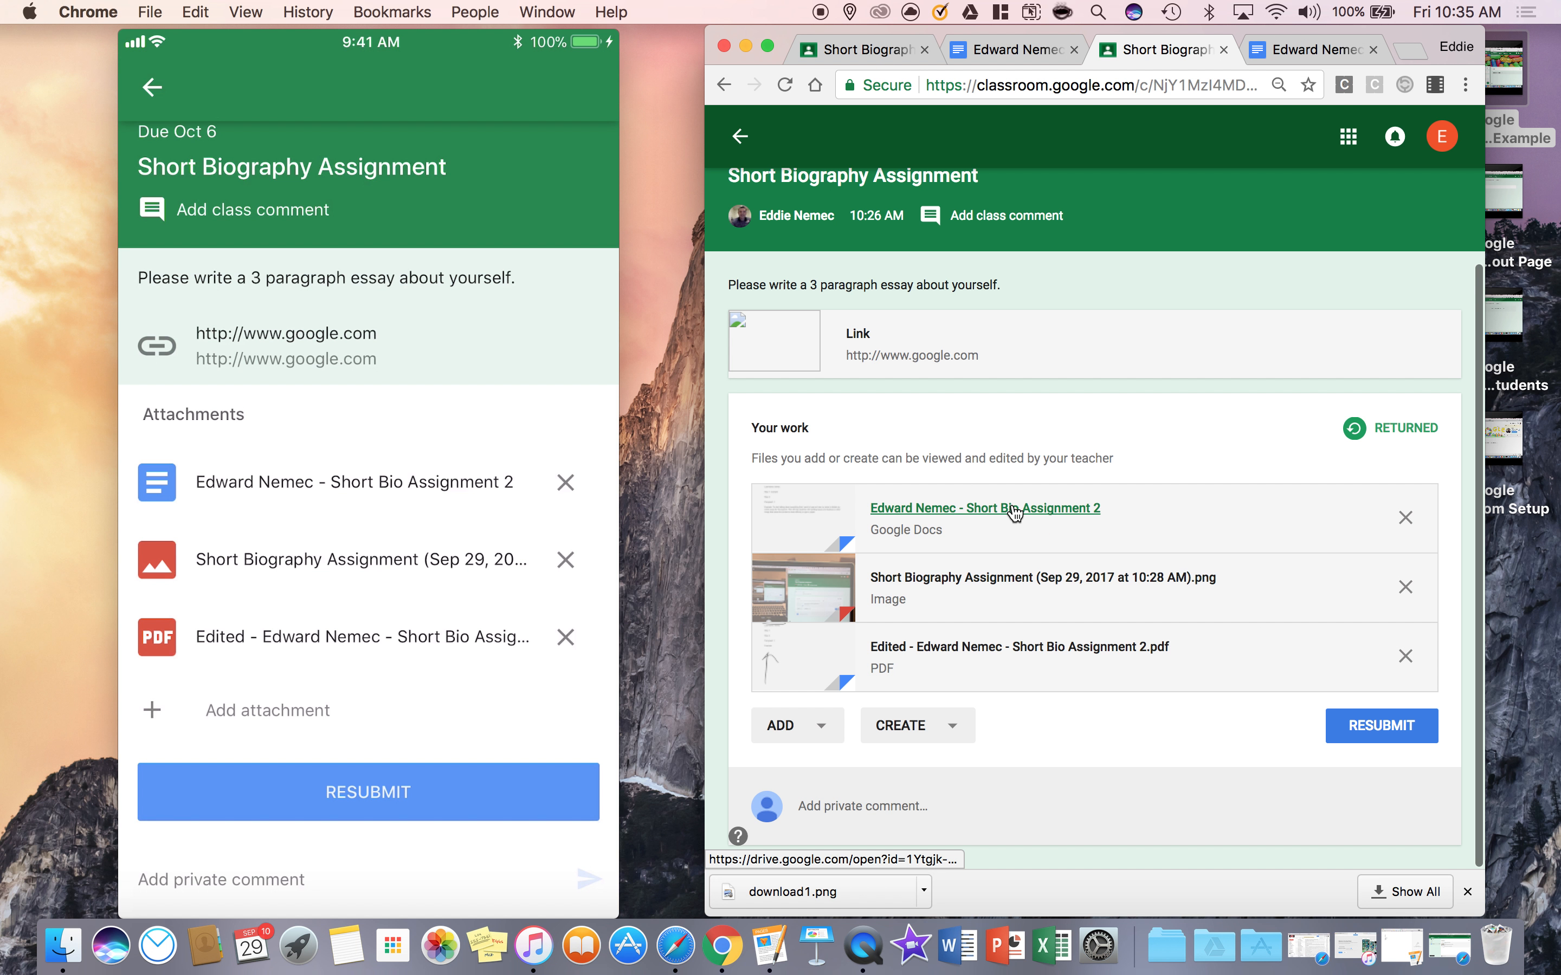
click(1361, 728)
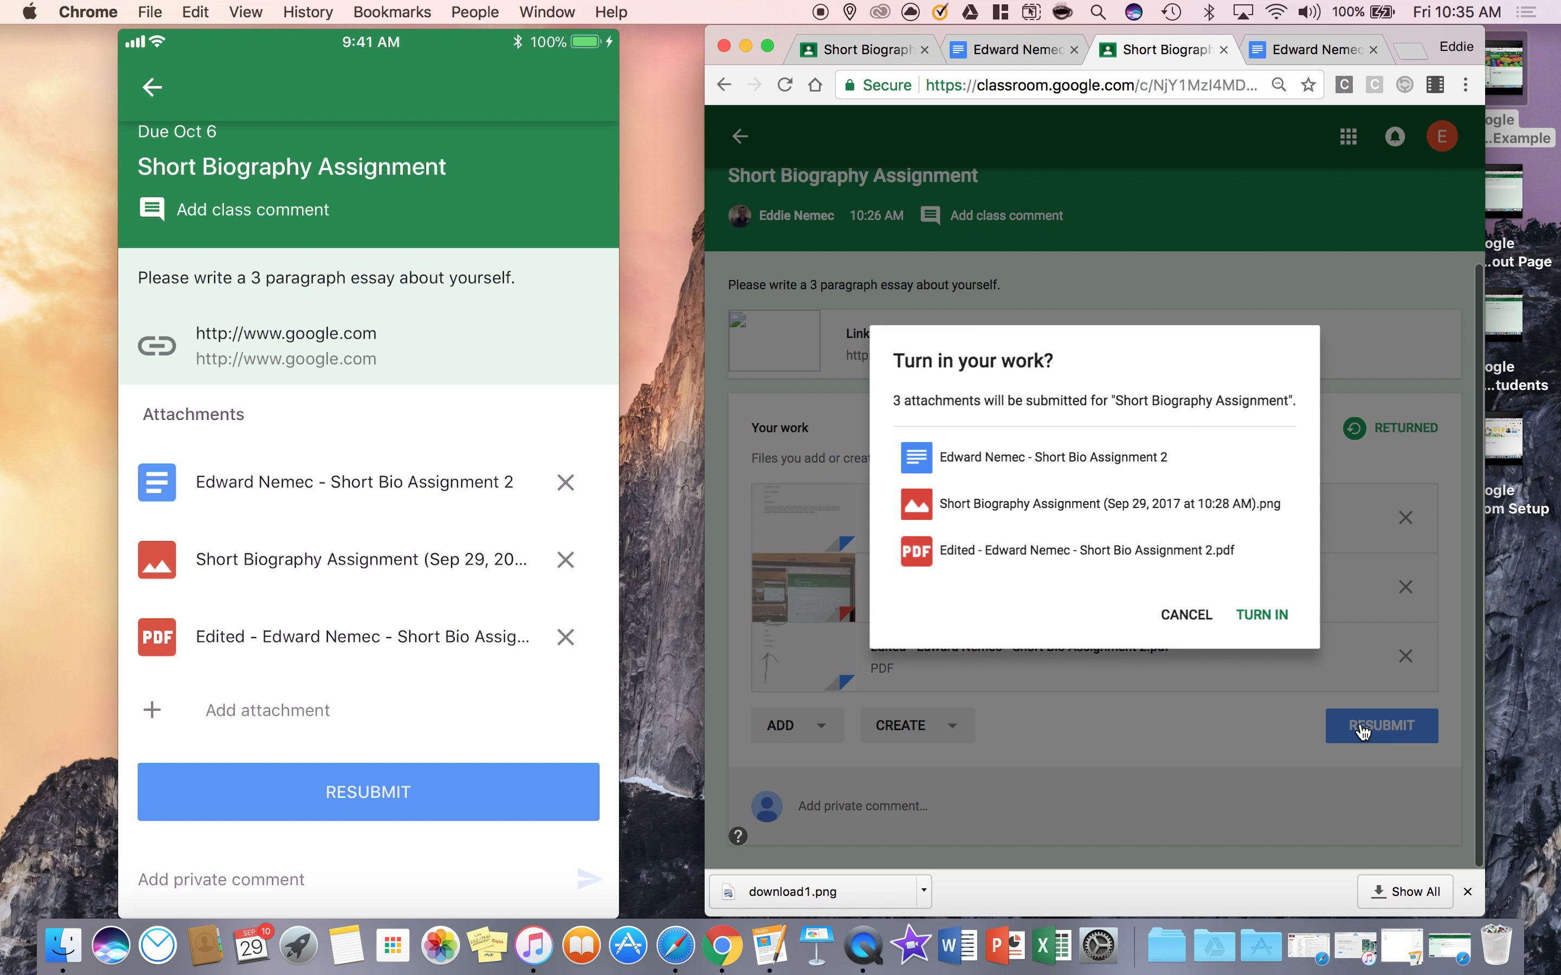
click(1261, 616)
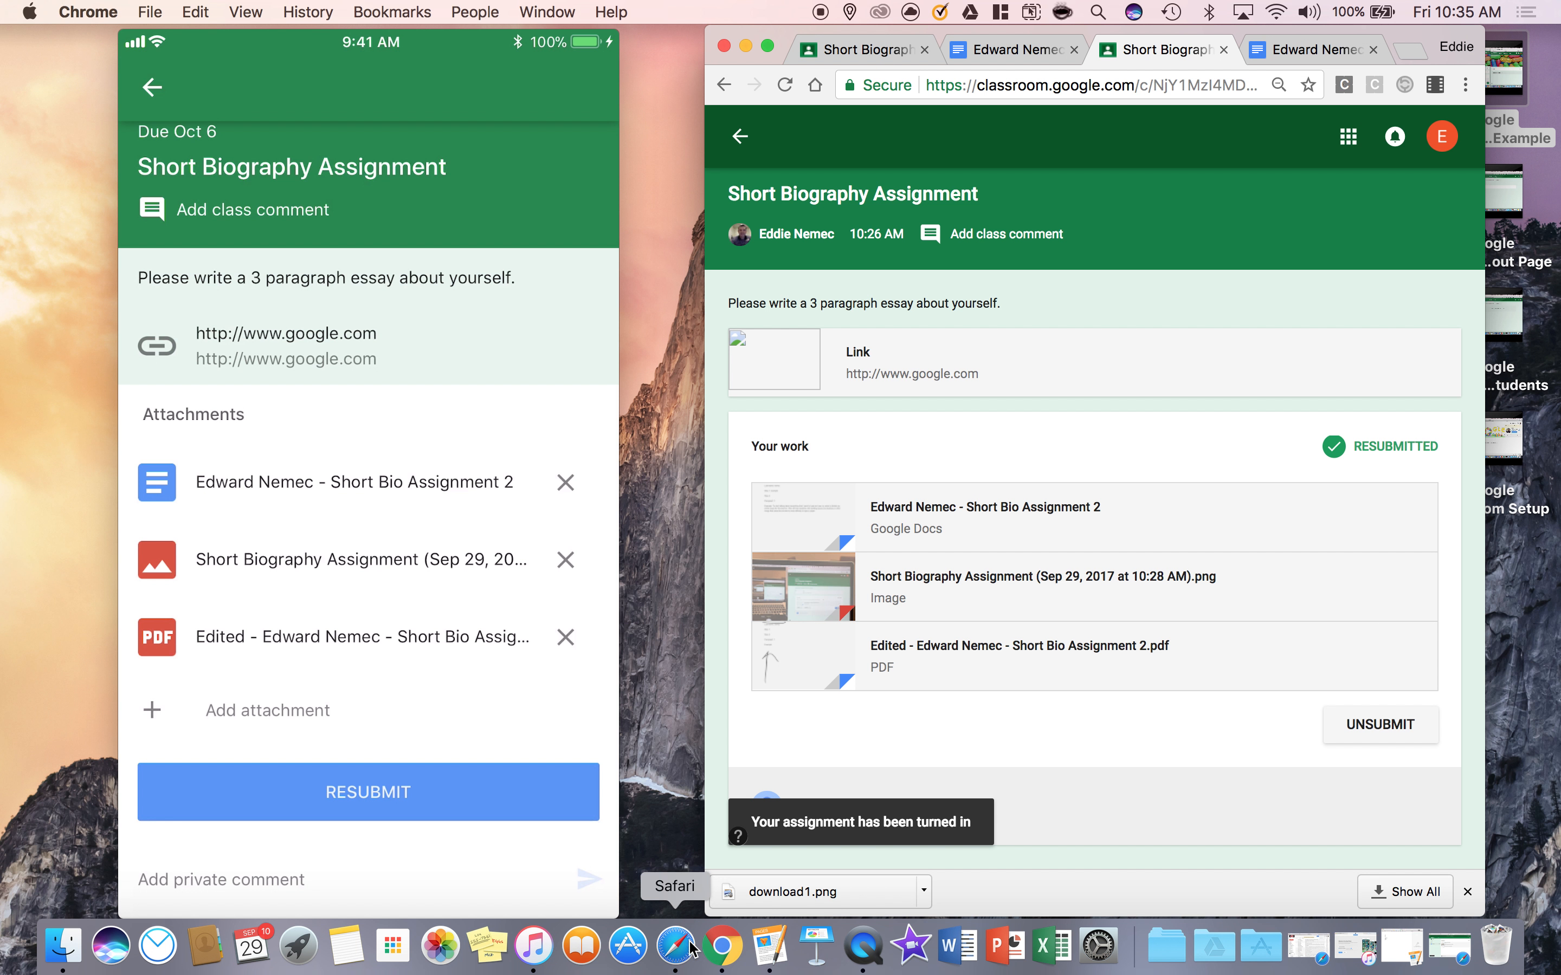
Switch to the teacher's Safari window and open the Short Biography Assignment's student work page from the class stream
click(675, 945)
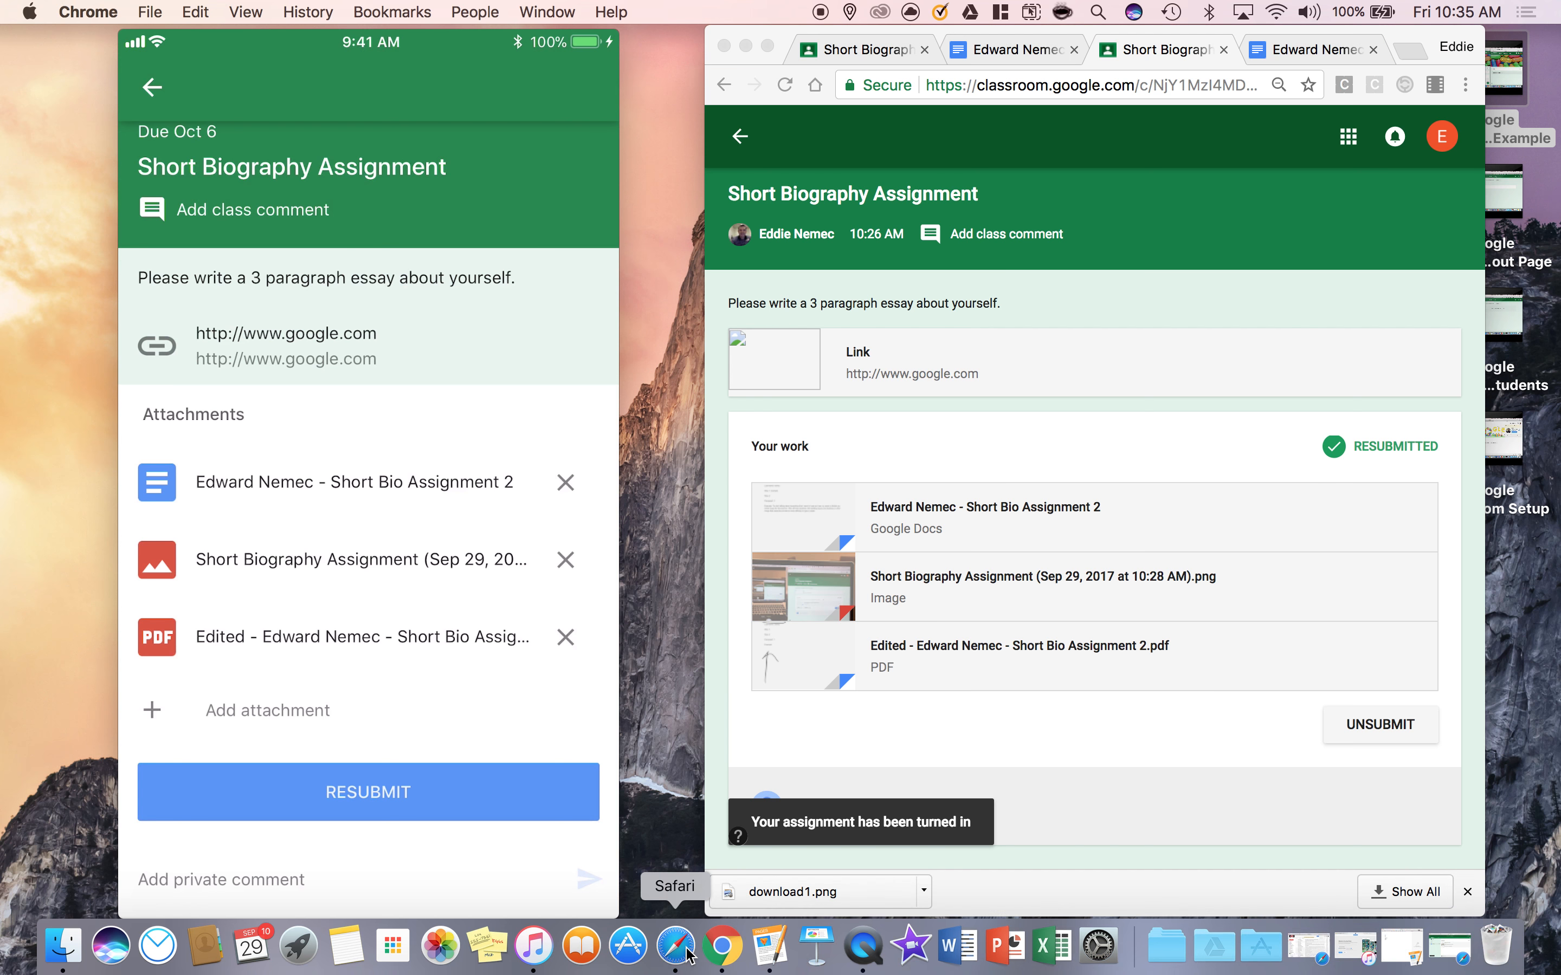
click(55, 126)
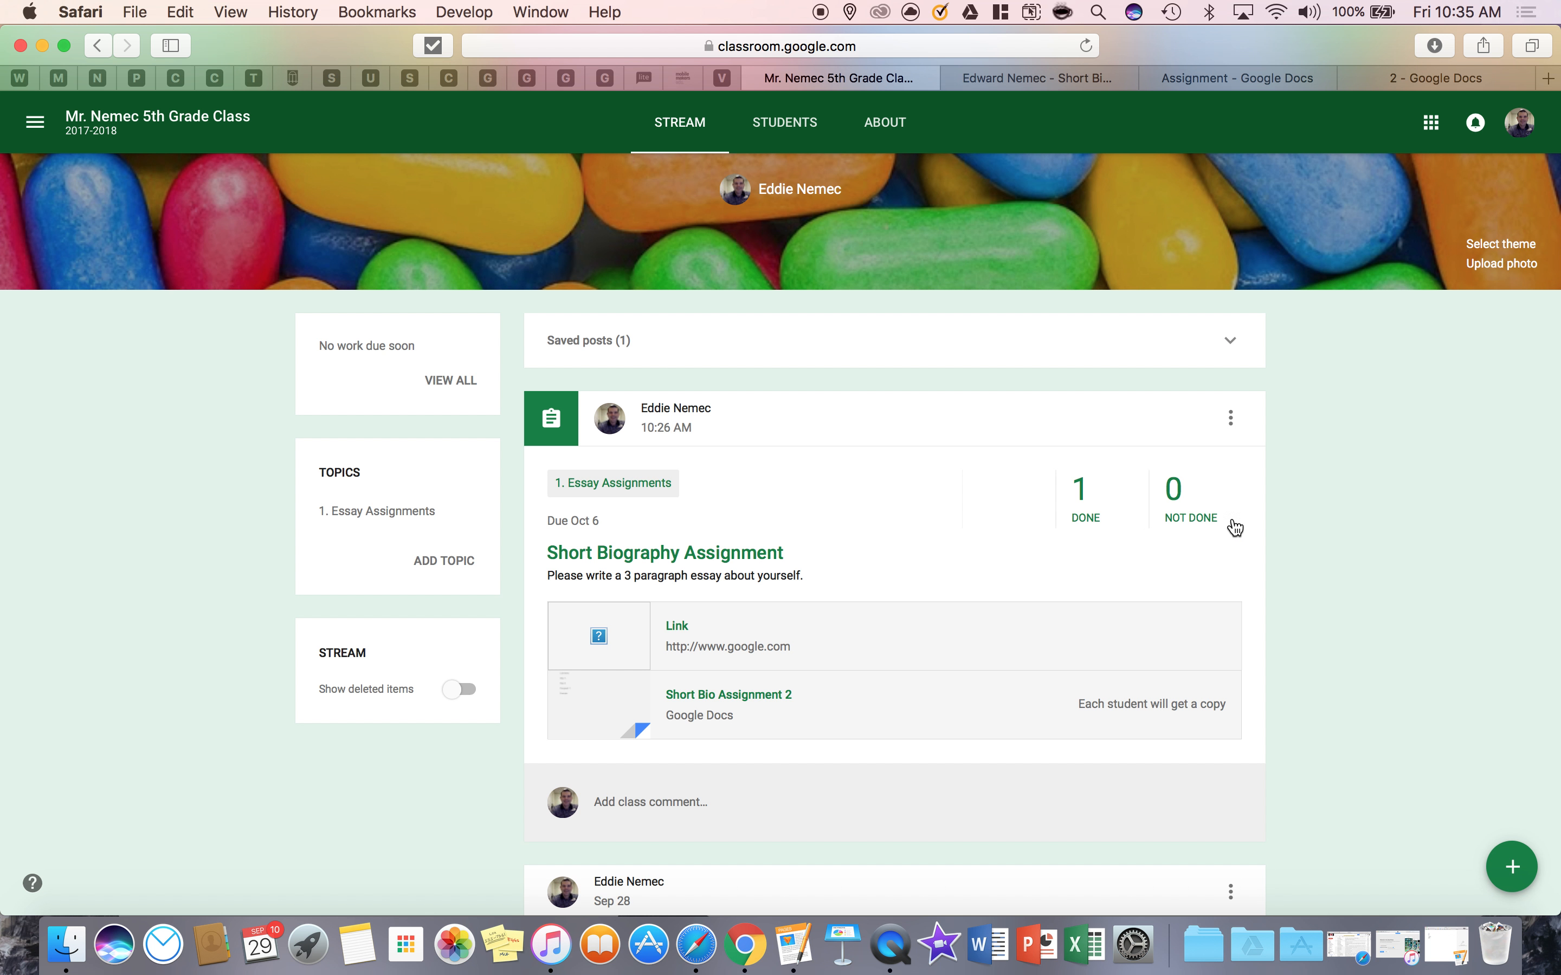
click(1124, 511)
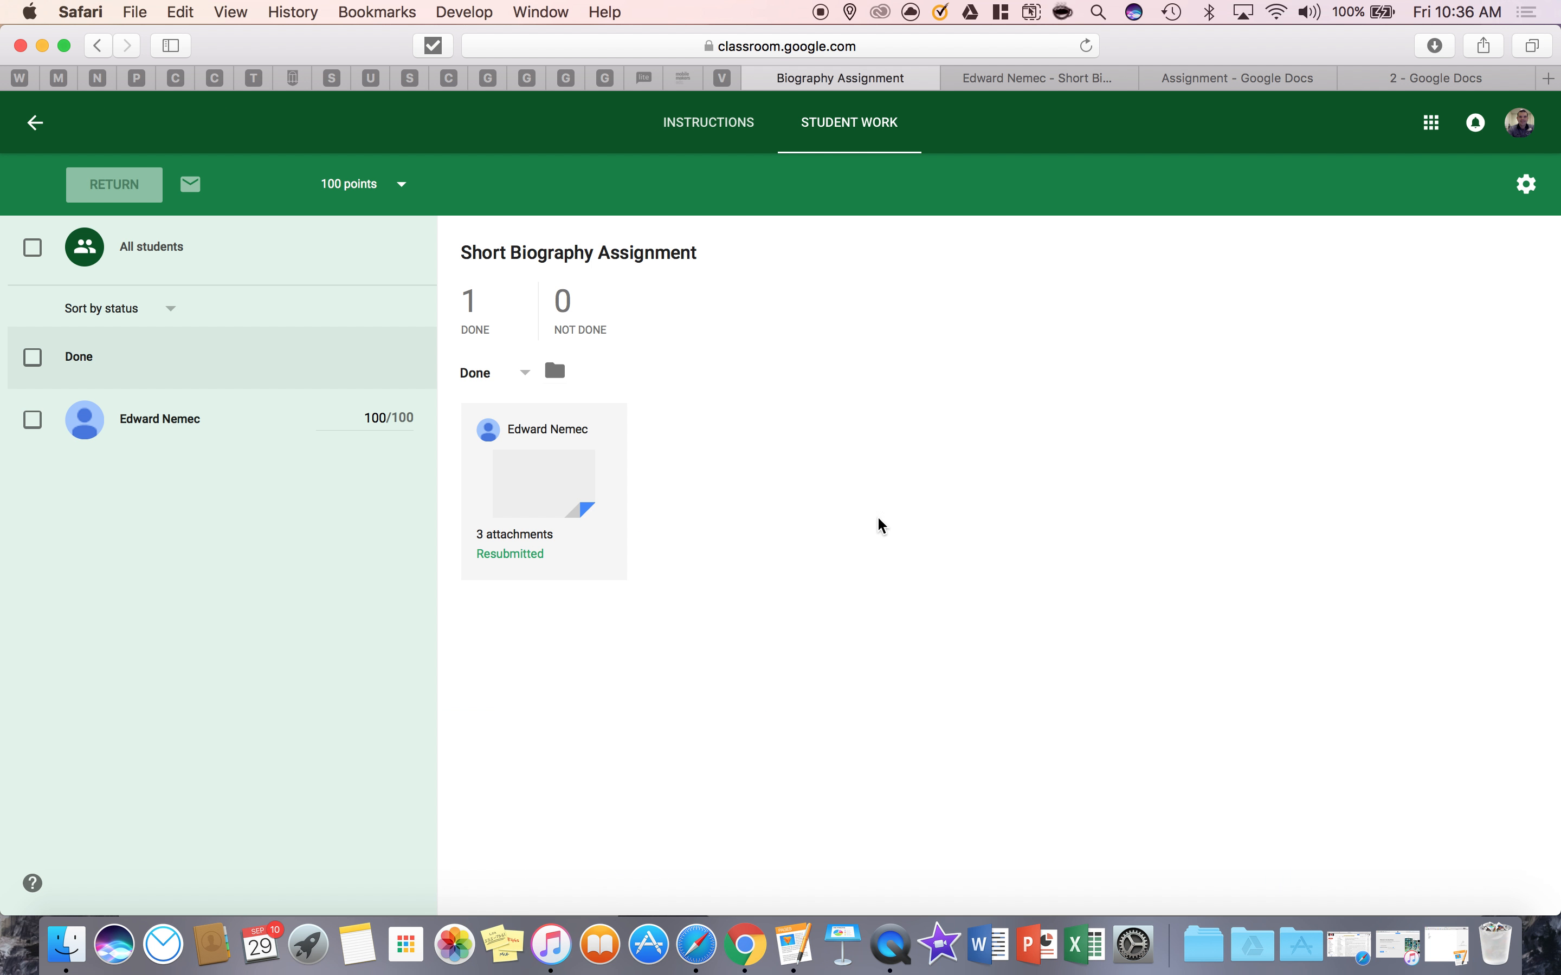